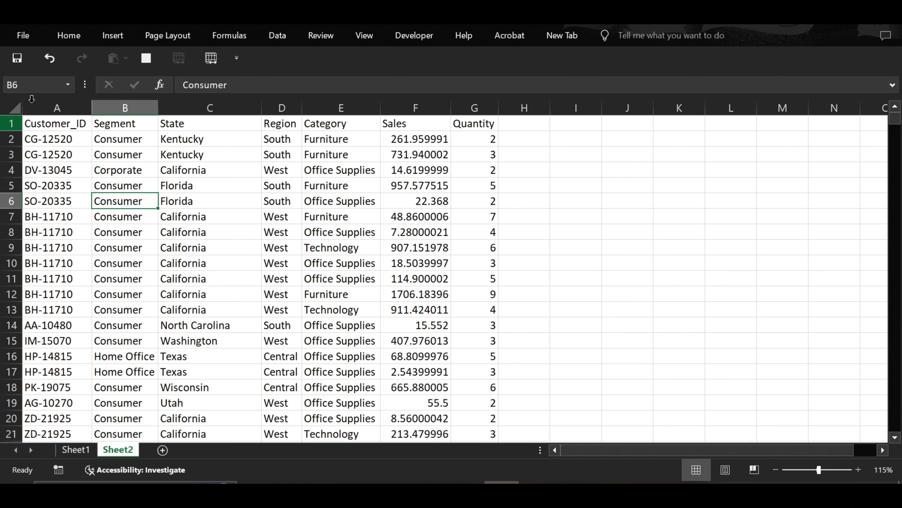
left_click(11, 139)
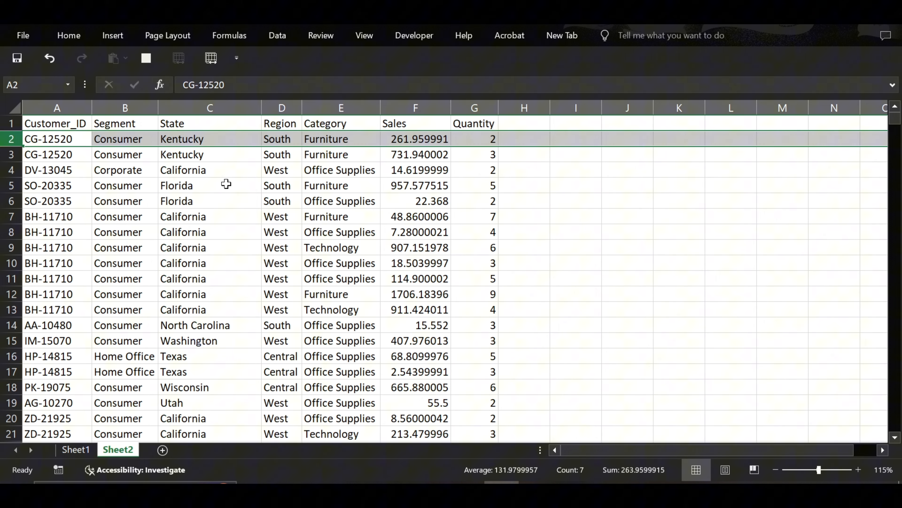
left_click(58, 120)
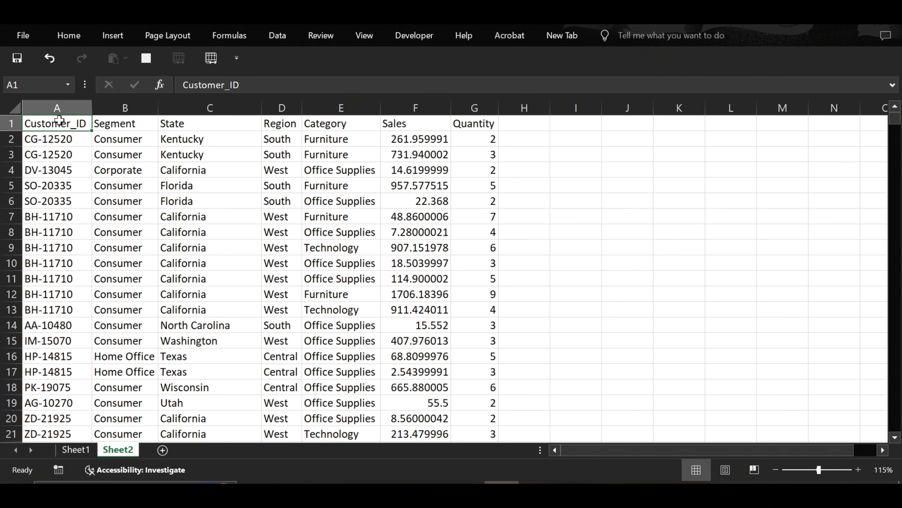
left_click(121, 155)
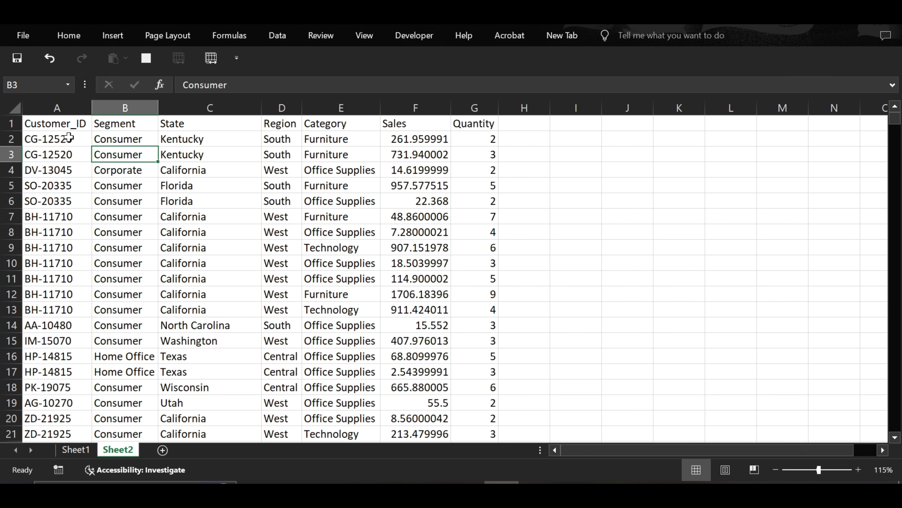
left_click_drag(70, 123, 355, 342)
left_click_drag(449, 412, 378, 146)
left_click(369, 203)
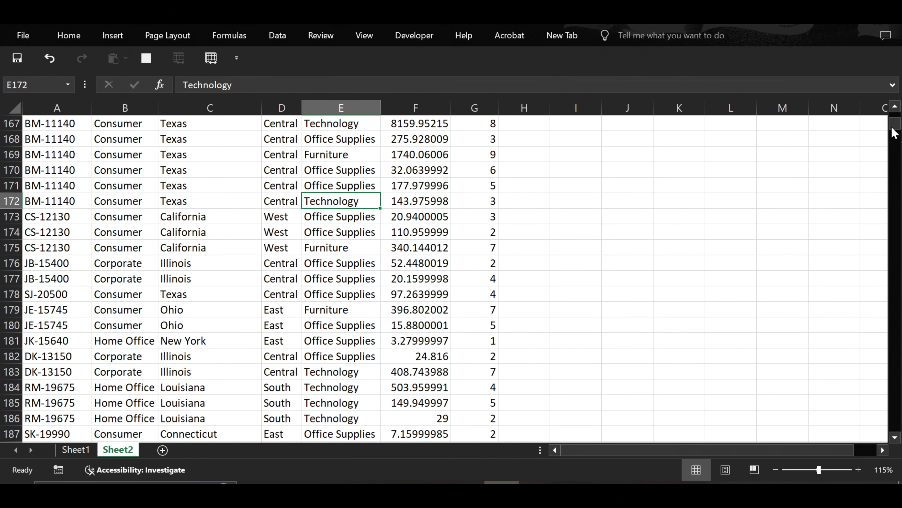
left_click_drag(893, 130, 888, 101)
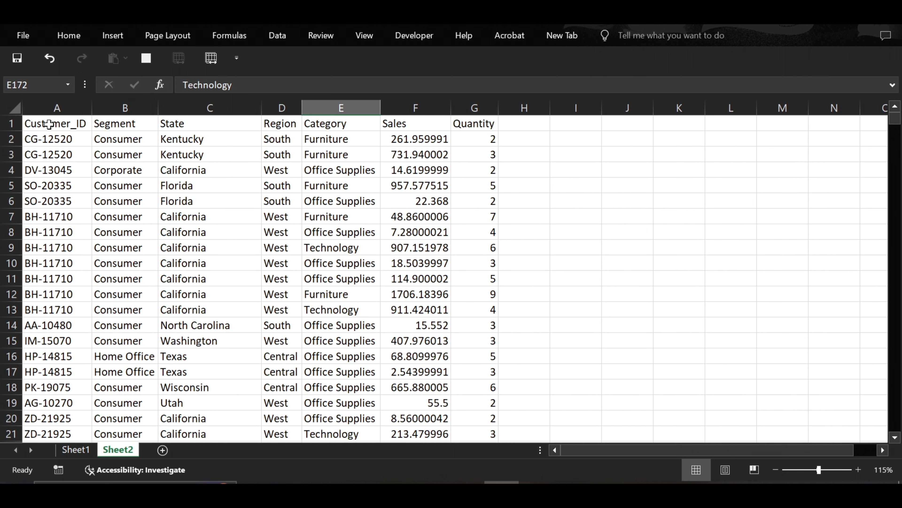
Select the entire dataset on Sheet2, from the Customer_ID header through the last row of the Quantity column
left_click(44, 121)
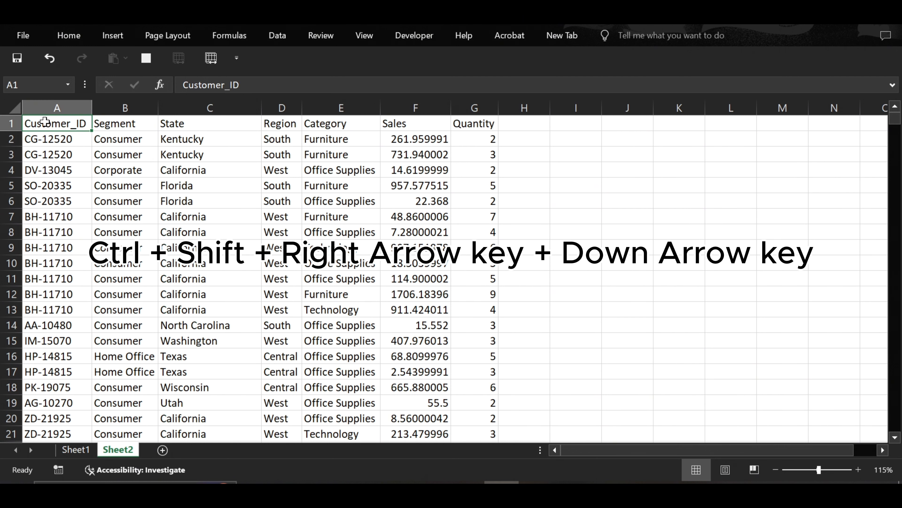
key("ctrl+shift+Right")
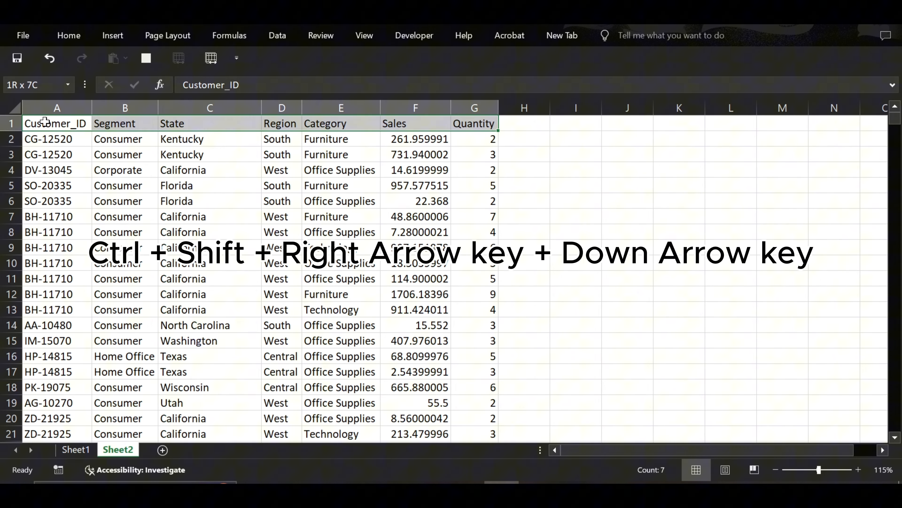
key("ctrl+shift+Down")
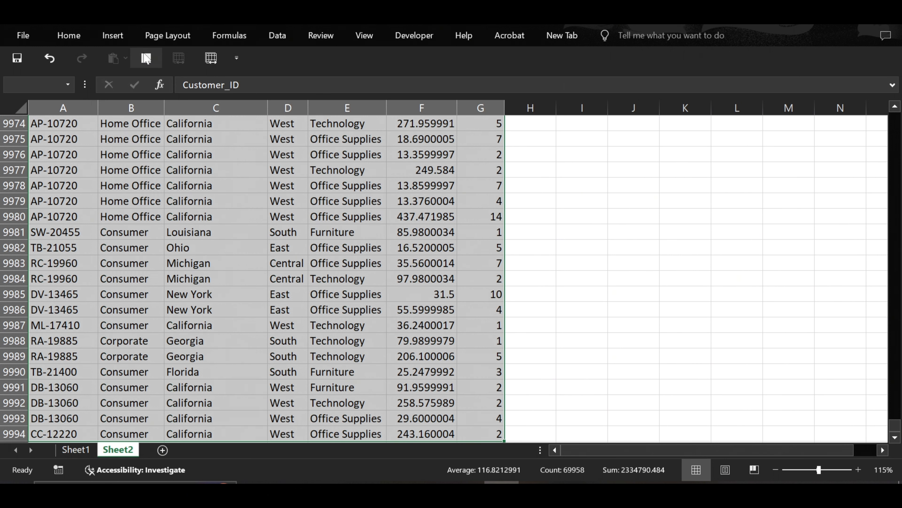
left_click(111, 35)
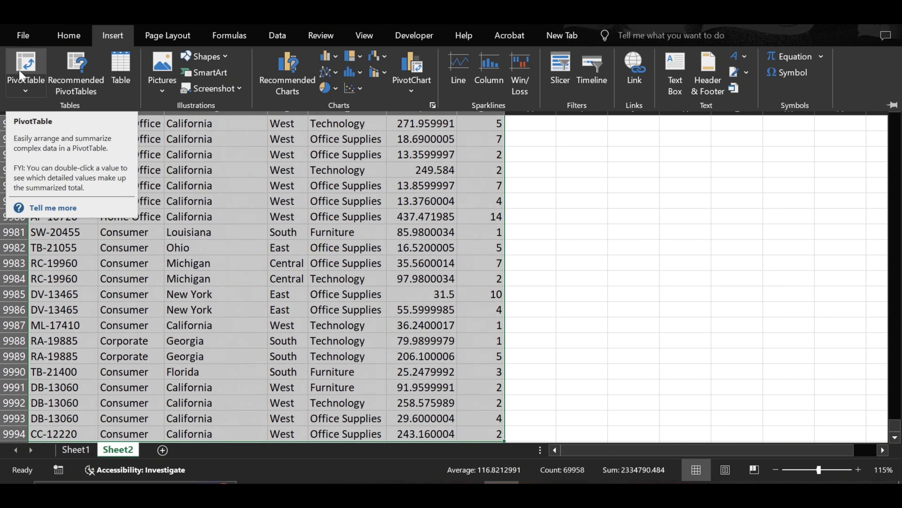
left_click(20, 75)
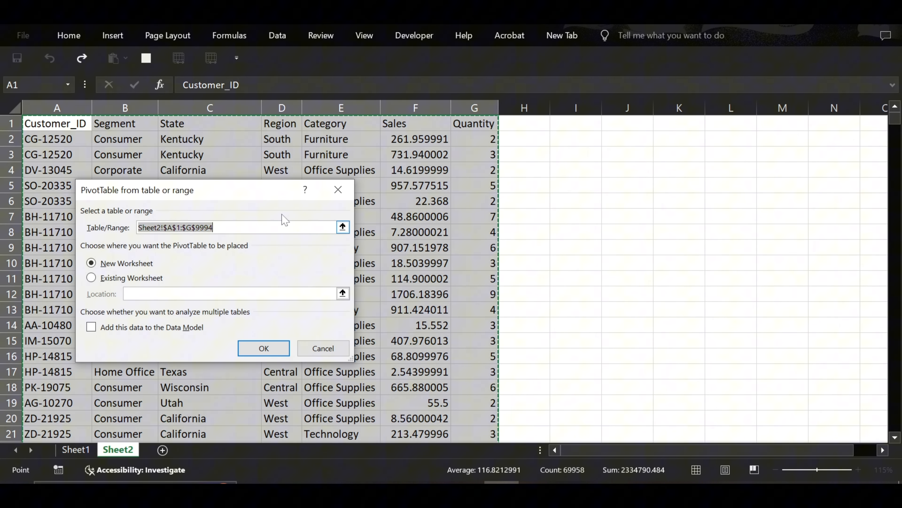
left_click(343, 195)
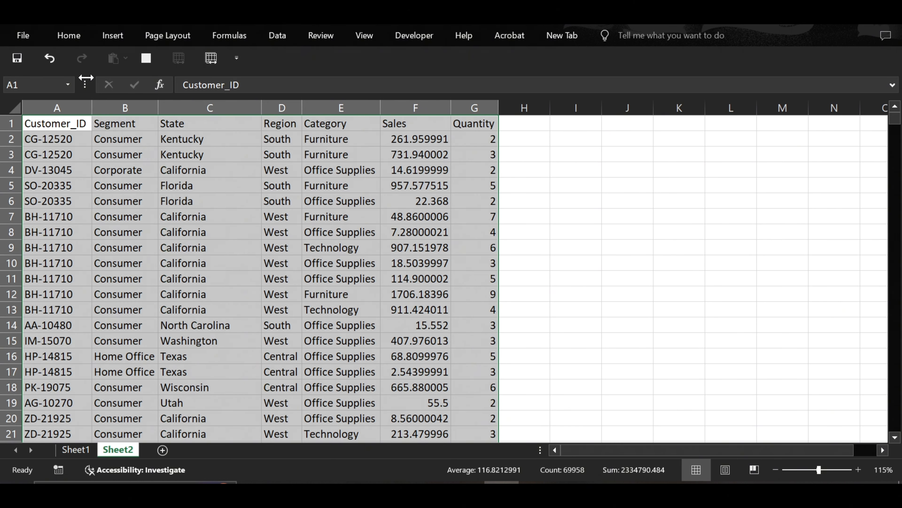
left_click(123, 40)
left_click(78, 37)
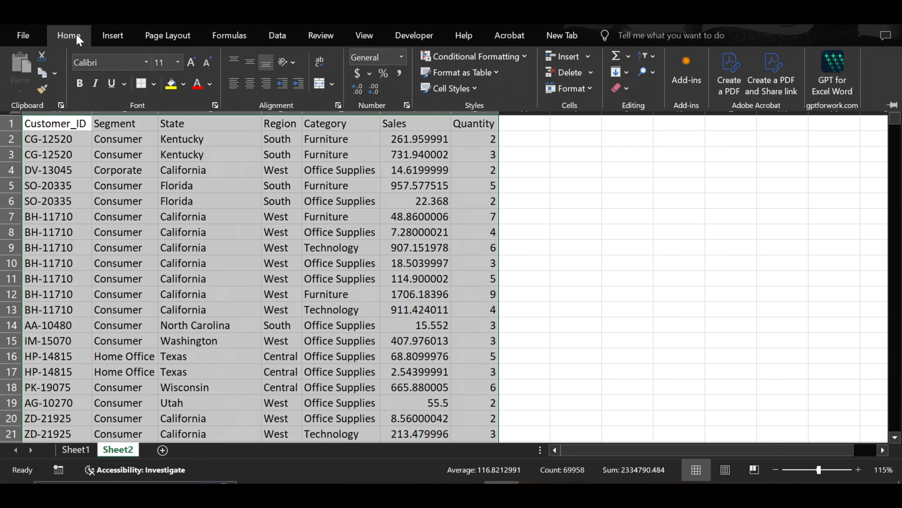
left_click(113, 36)
left_click(167, 35)
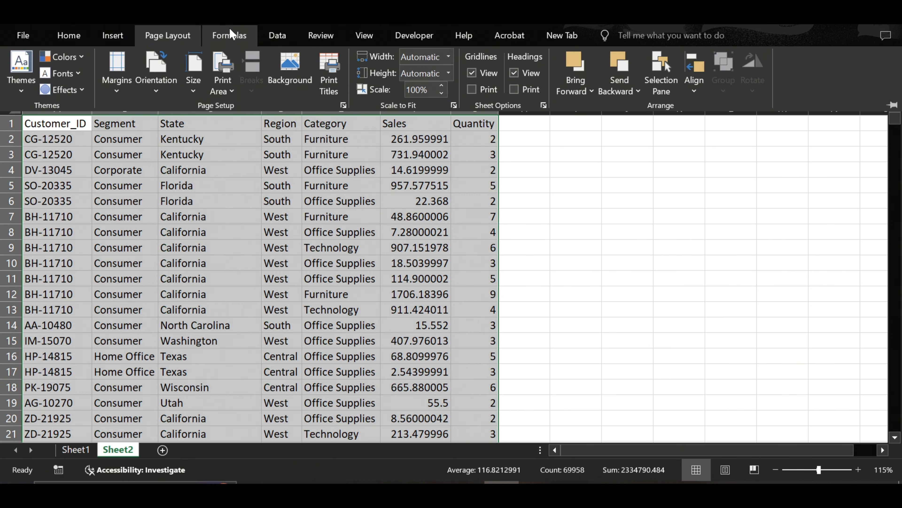
left_click(230, 35)
left_click(70, 36)
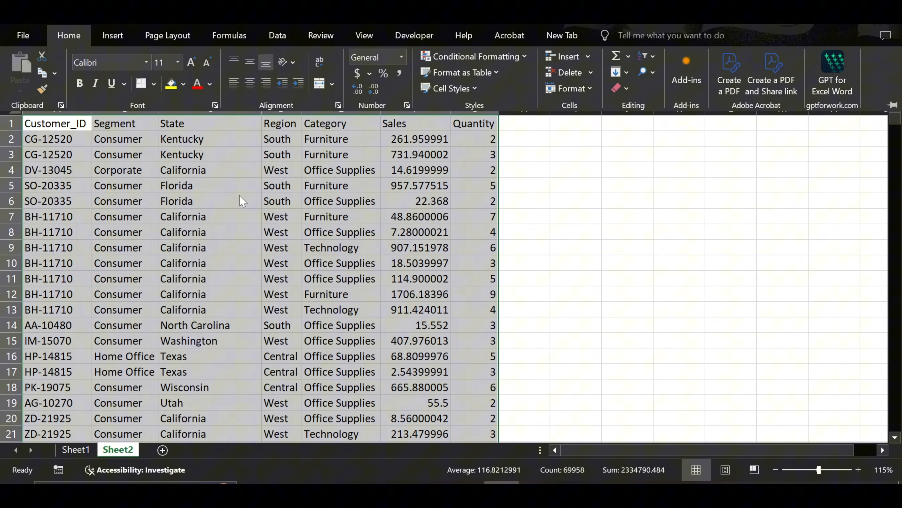
left_click(240, 197)
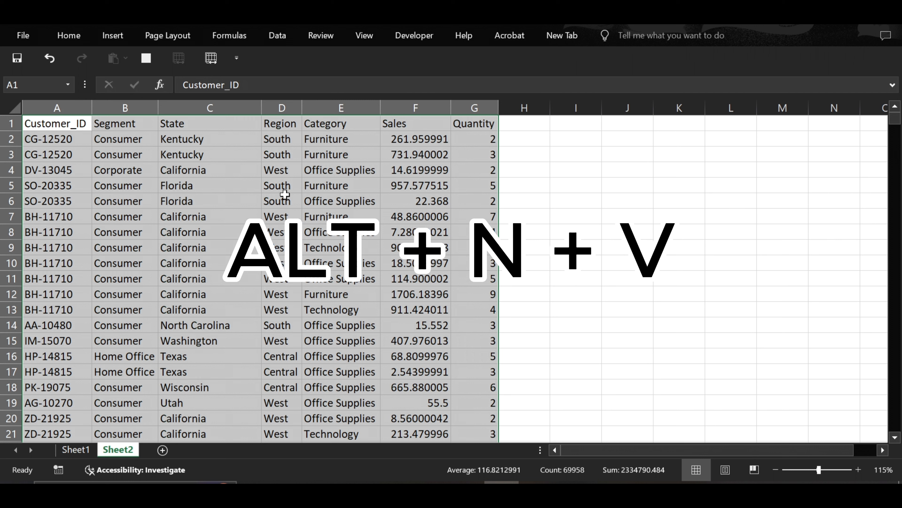
Create a PivotTable from the range Sheet2!$A$1:$G$9994 and place it on a new worksheet
key("alt+n")
key("v")
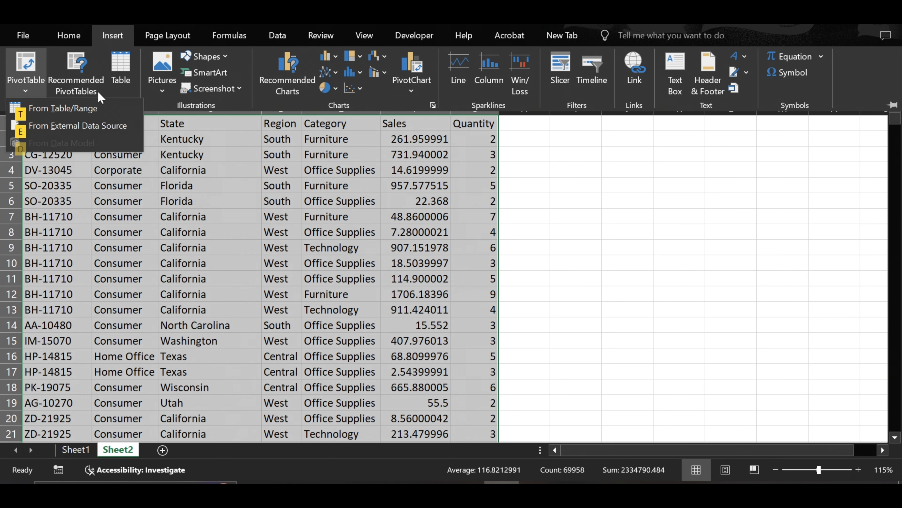
left_click(111, 108)
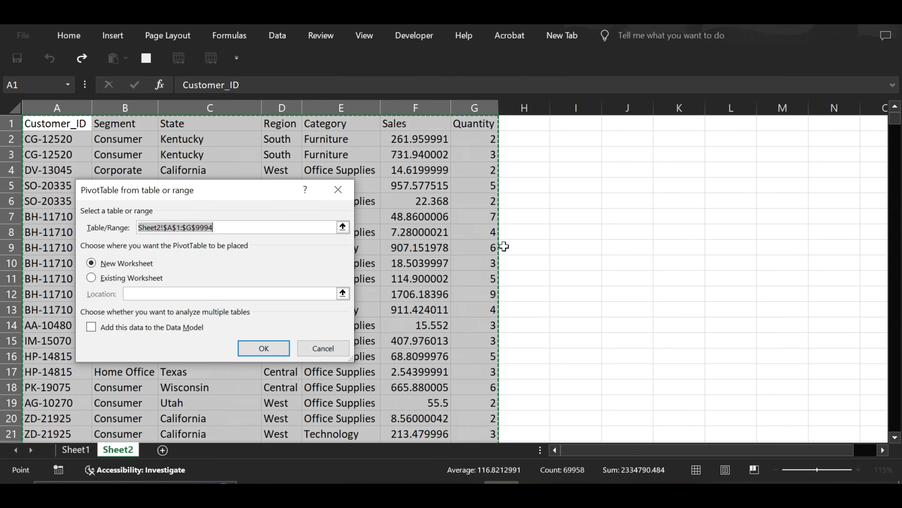
scroll(460, 311, "down", 20)
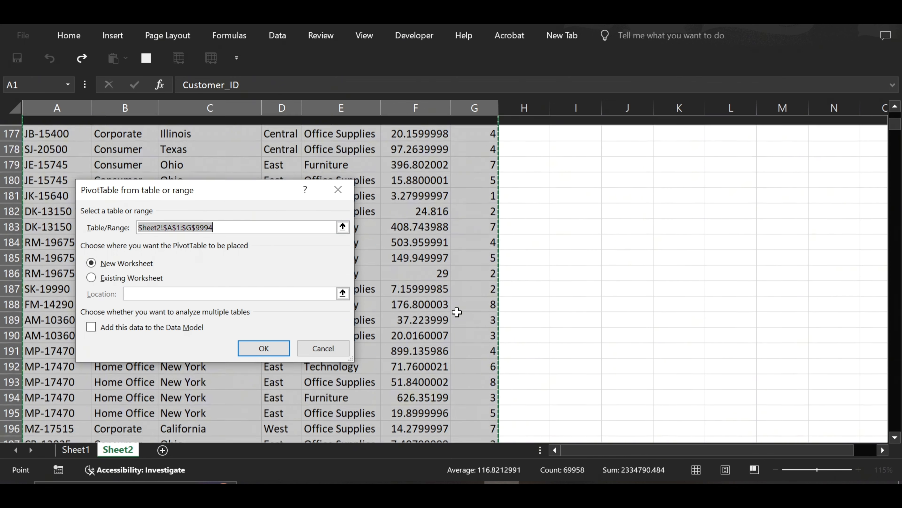
scroll(457, 312, "up", 20)
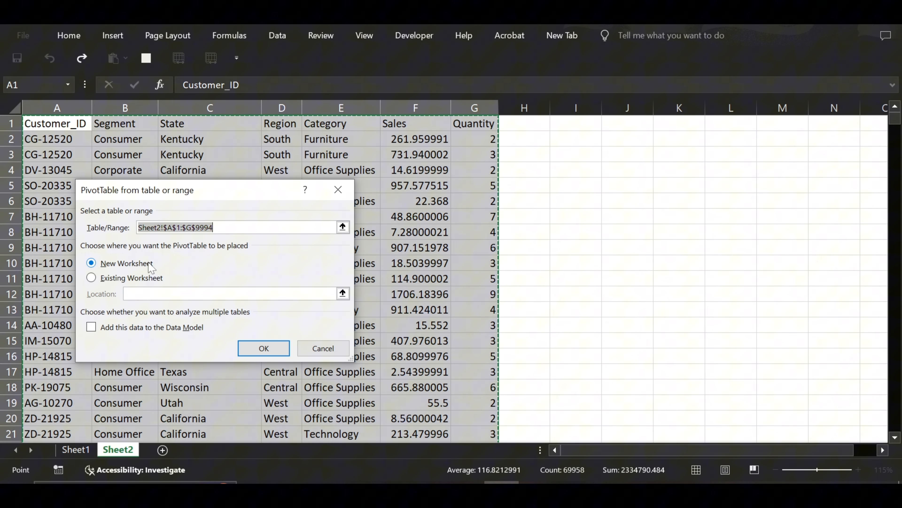
left_click(92, 277)
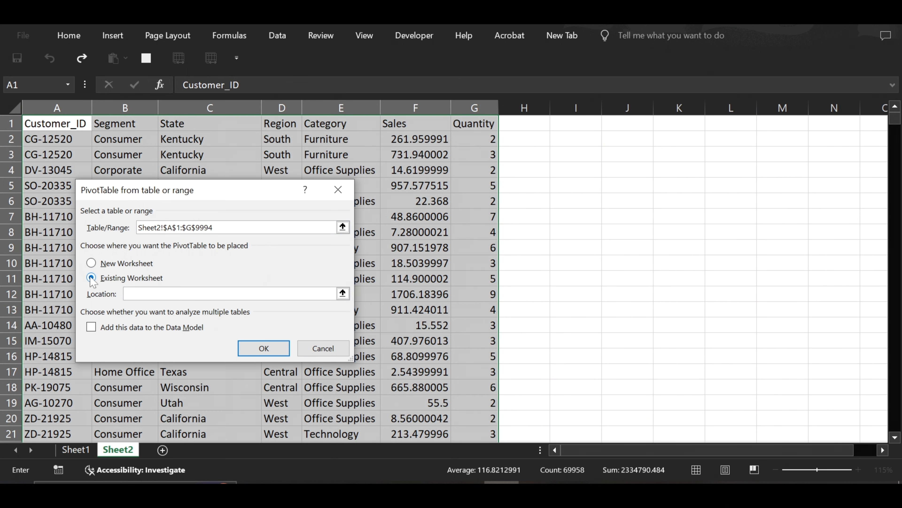
left_click(94, 265)
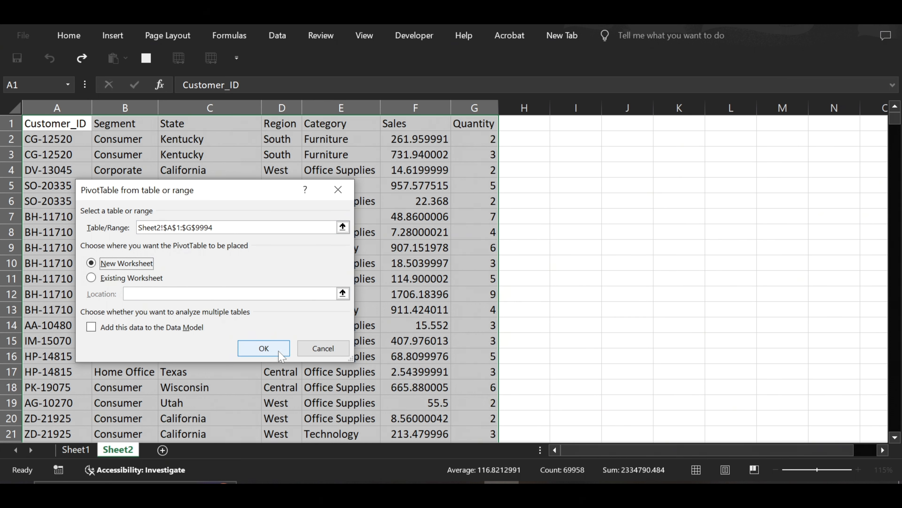
left_click(264, 348)
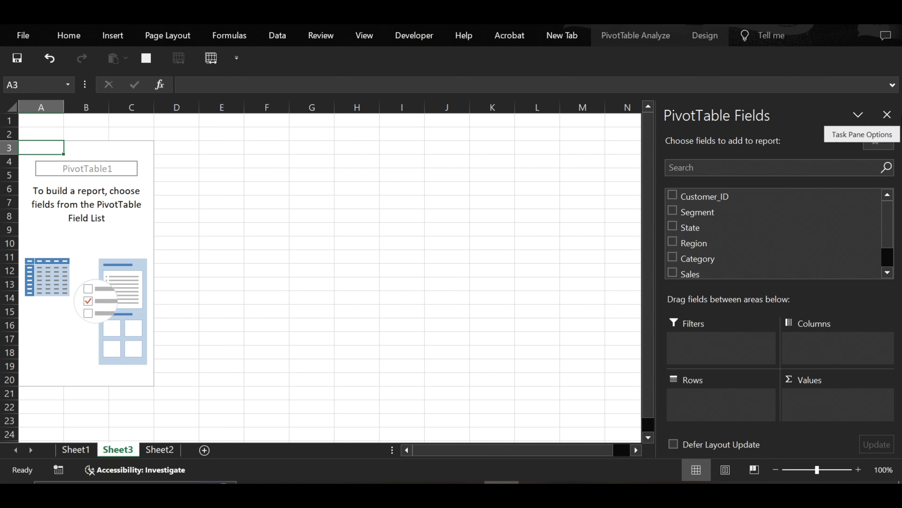
Hide the PivotTable field list and show it again
left_click(887, 114)
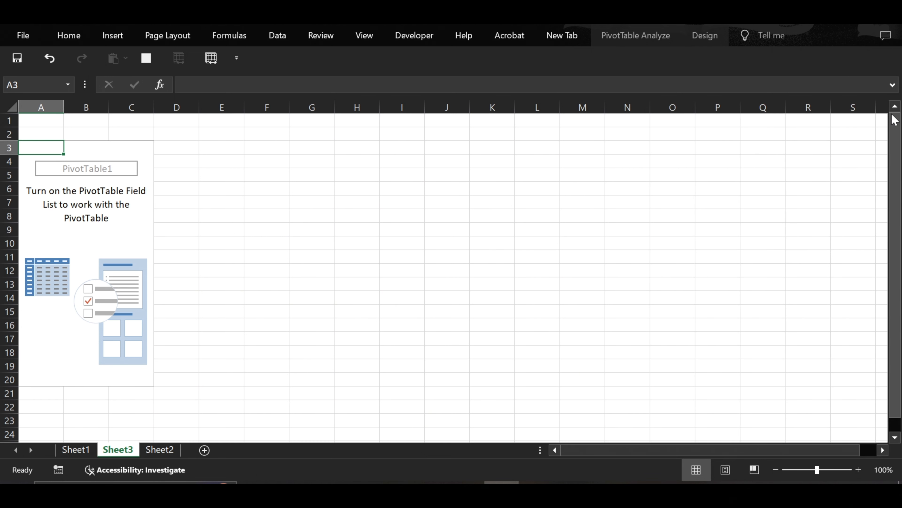
left_click(631, 35)
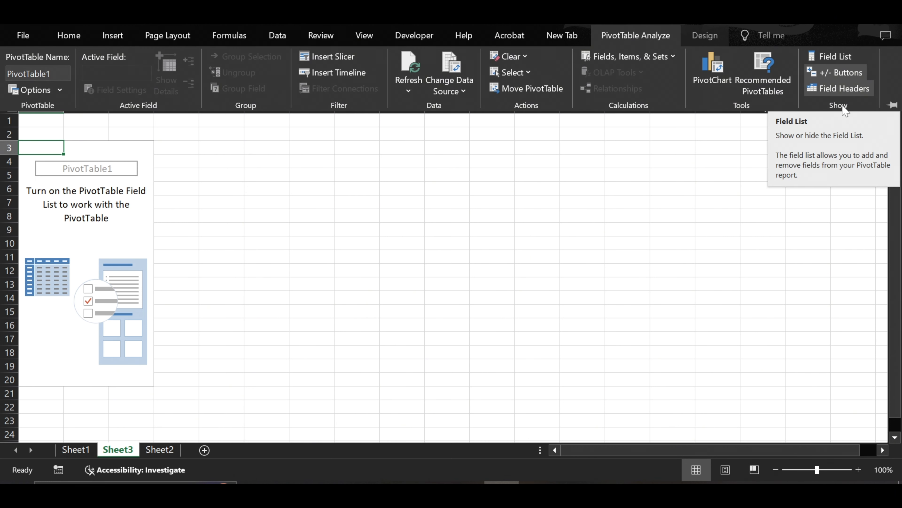
left_click(834, 57)
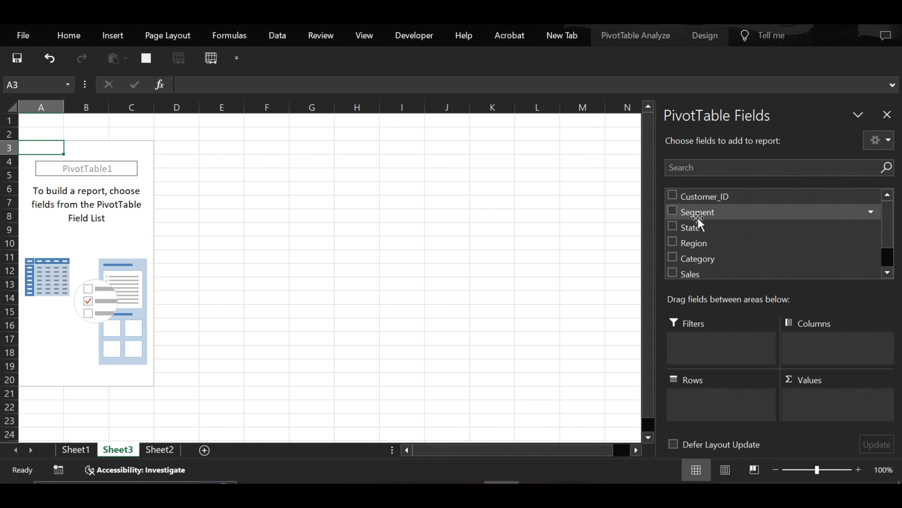
Look through the available PivotTable fields, search them for "Reg", and clear the search
scroll(709, 242, "down", 1)
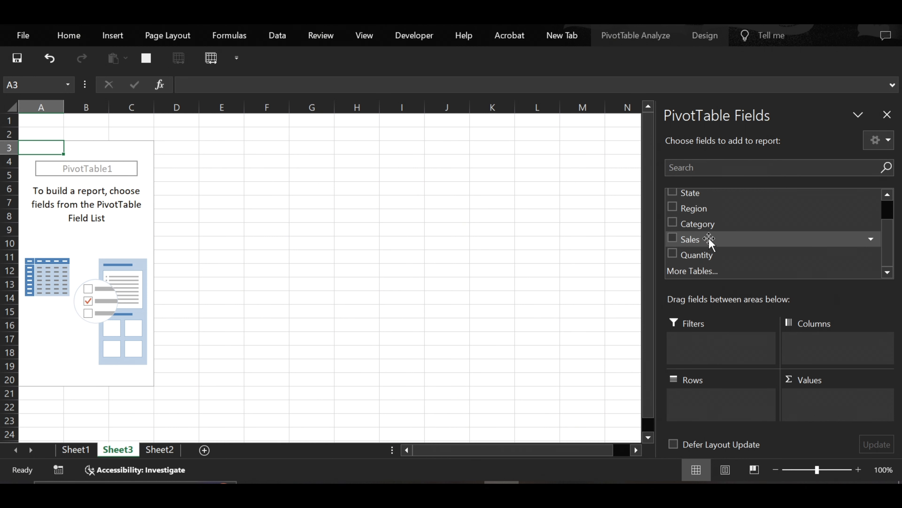
scroll(709, 242, "up", 1)
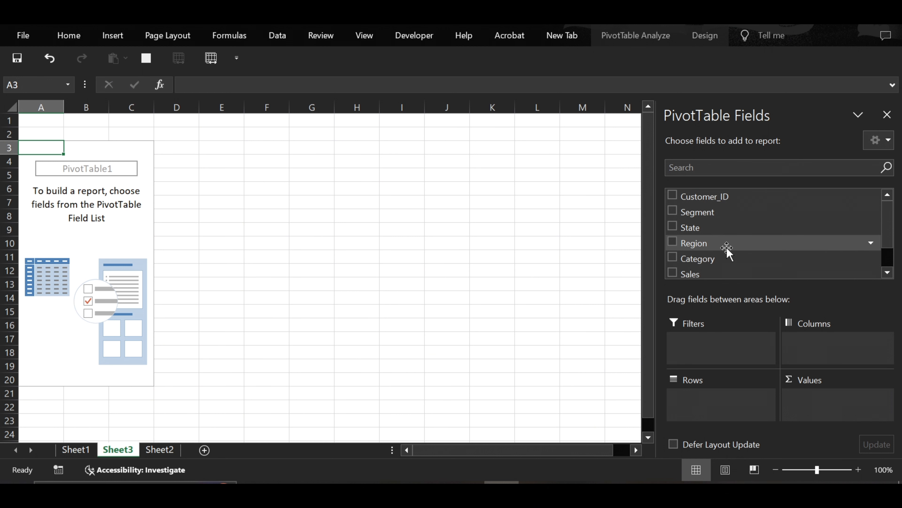
scroll(726, 249, "down", 1)
scroll(728, 250, "up", 1)
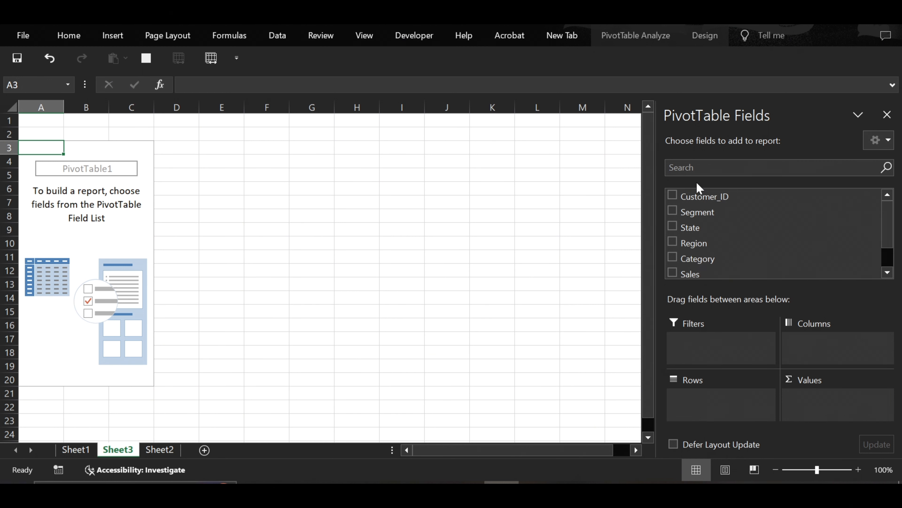
left_click(700, 172)
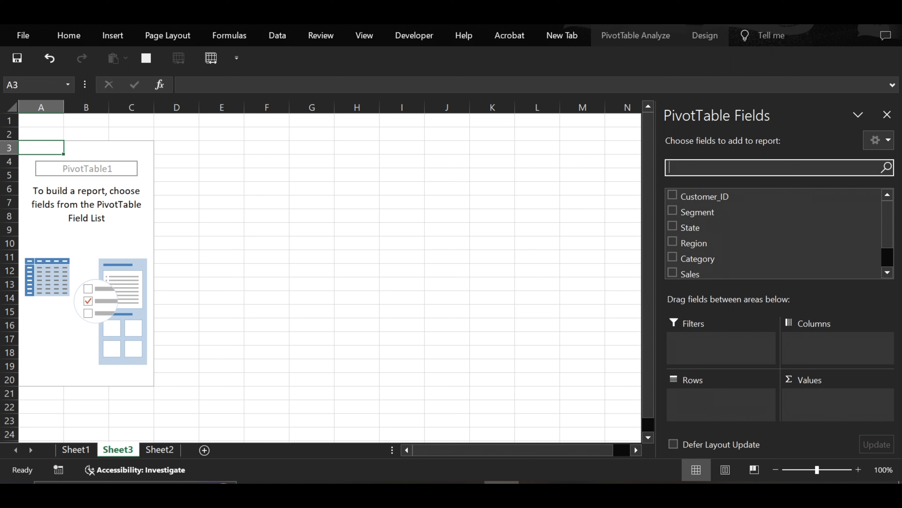
type("Re")
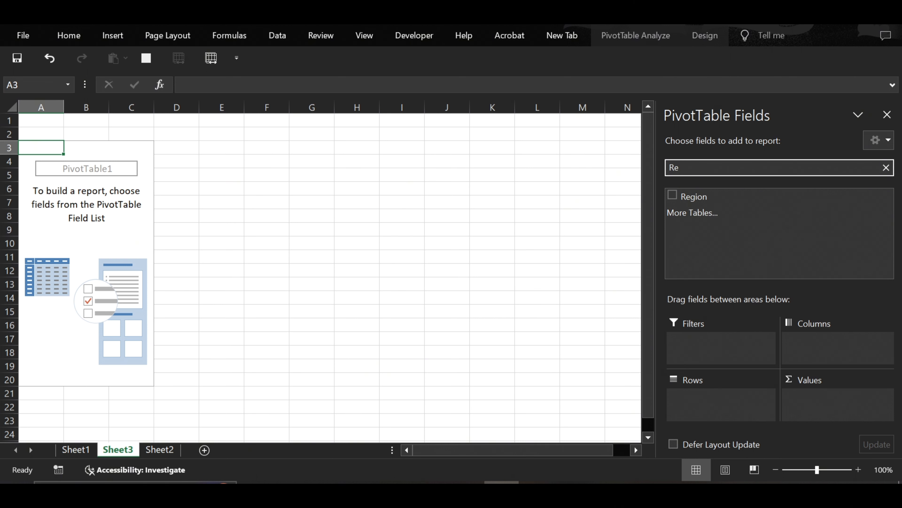
type("g")
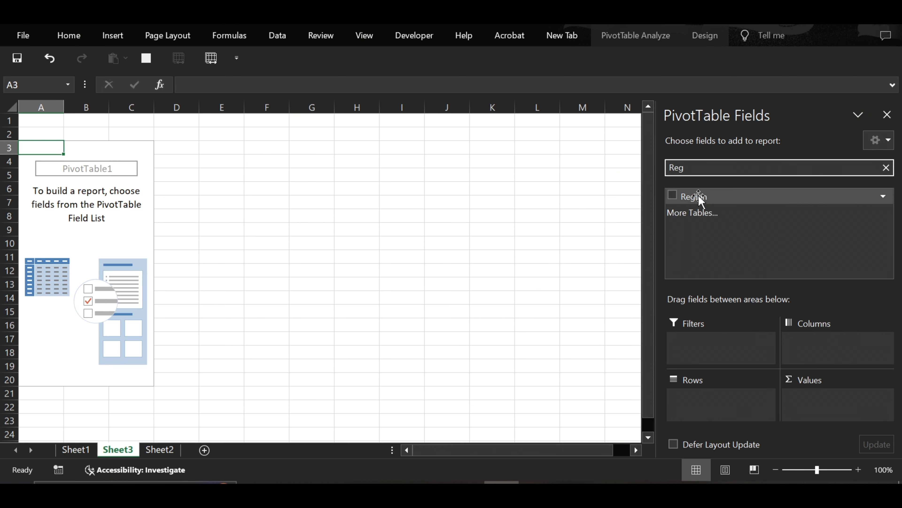
left_click(886, 167)
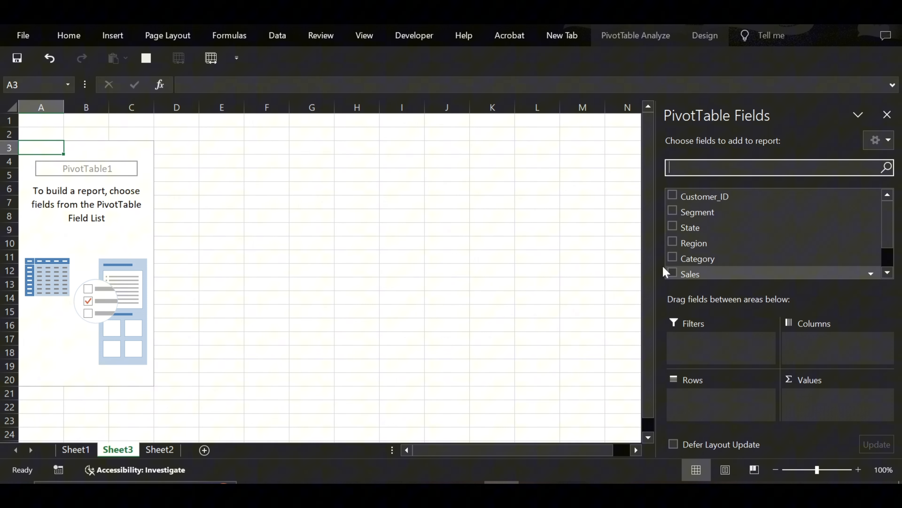
Check the column headers of the source data on Sheet2 against the PivotTable fields on Sheet3
left_click(170, 454)
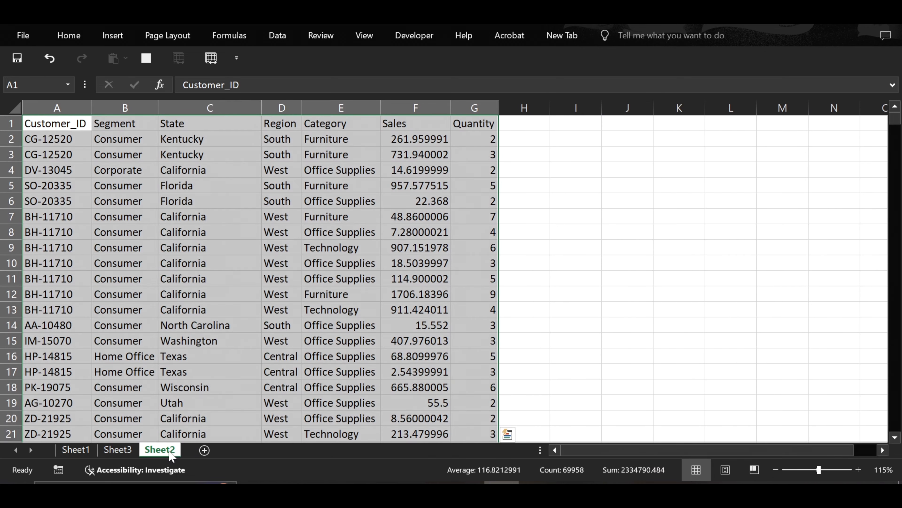
left_click(73, 126)
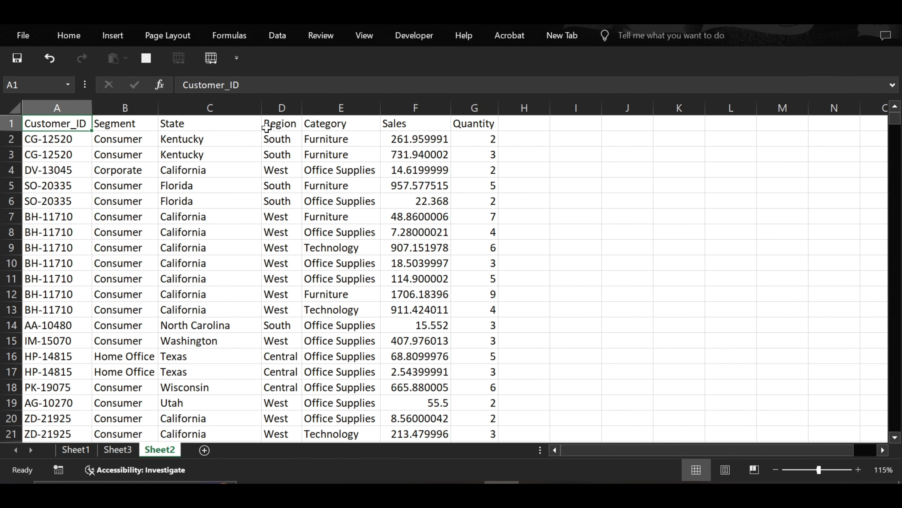
left_click(118, 450)
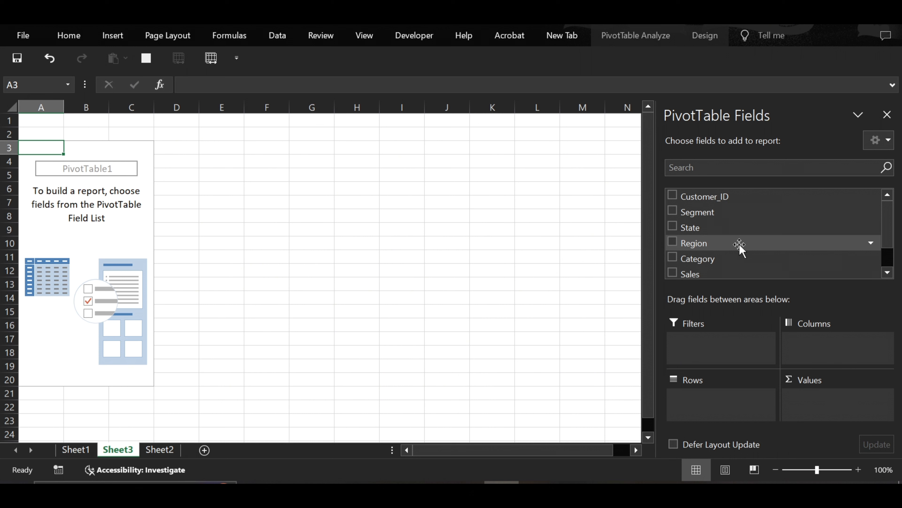
Go through the worksheet rows on Sheet3 one by one to see what the PivotTable's Rows area represents
scroll(740, 245, "down", 1)
scroll(739, 247, "up", 1)
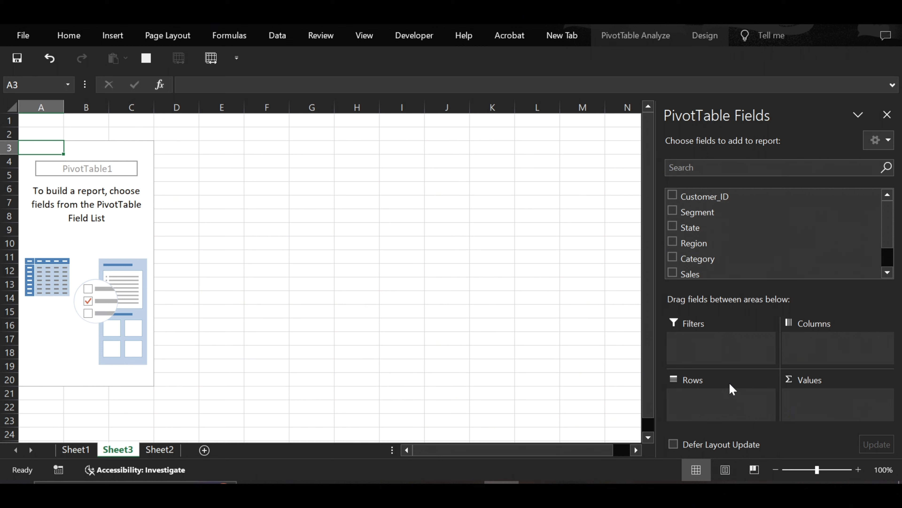
left_click(9, 189)
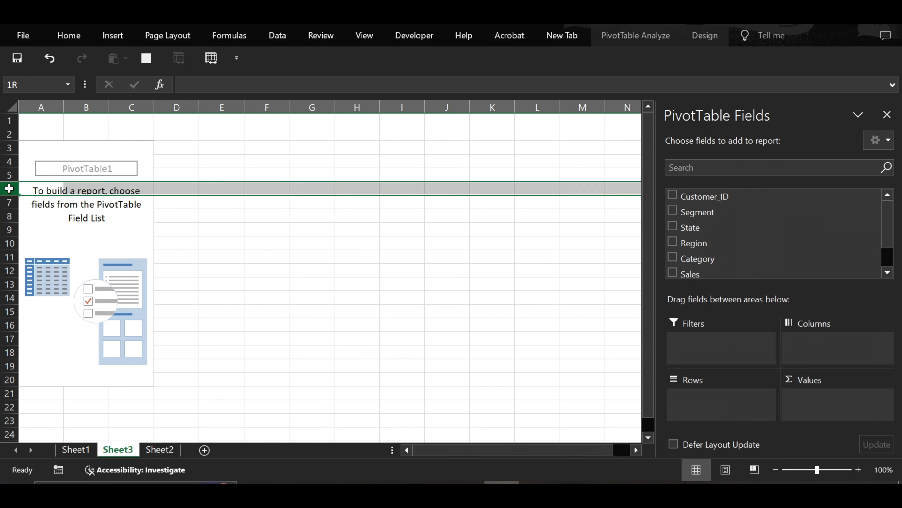
left_click(4, 174)
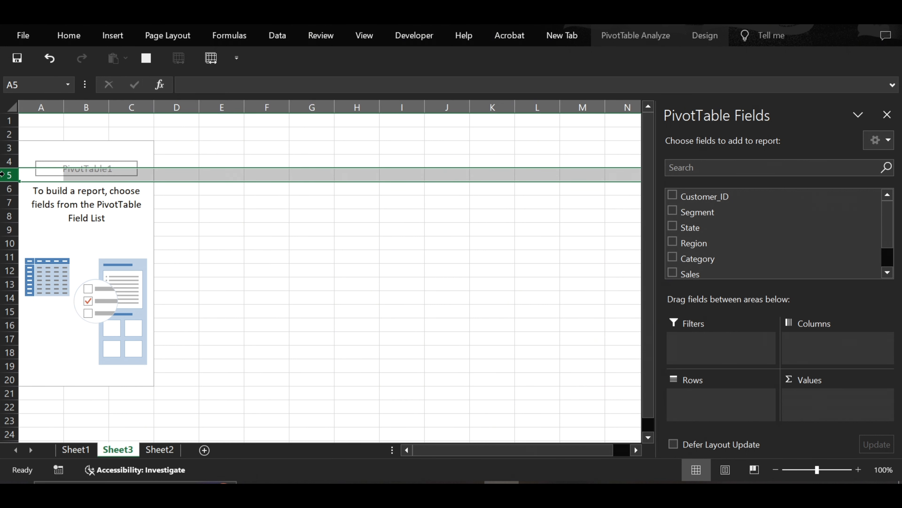
left_click(6, 148)
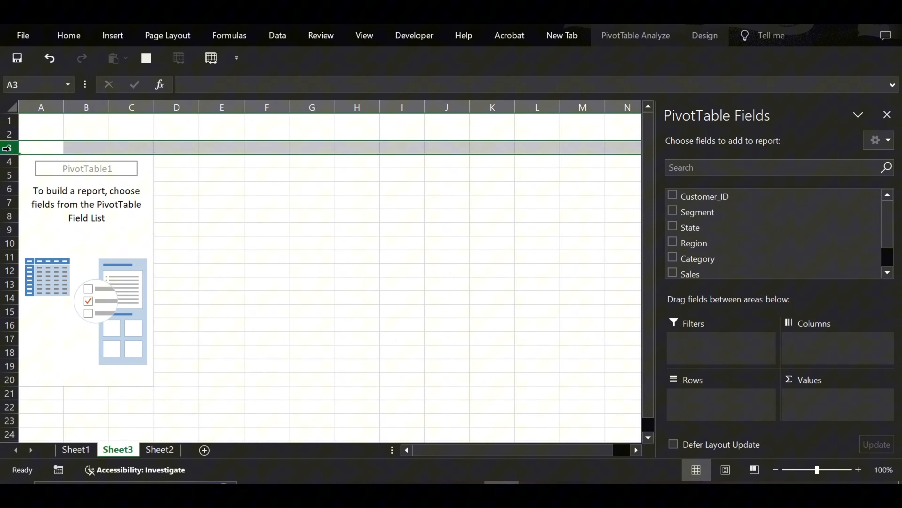
left_click(7, 134)
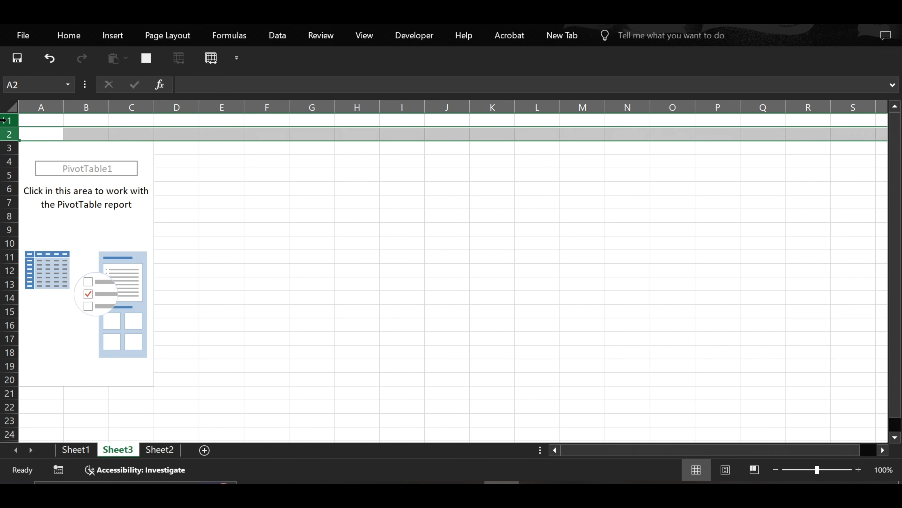
left_click(8, 120)
left_click(3, 149)
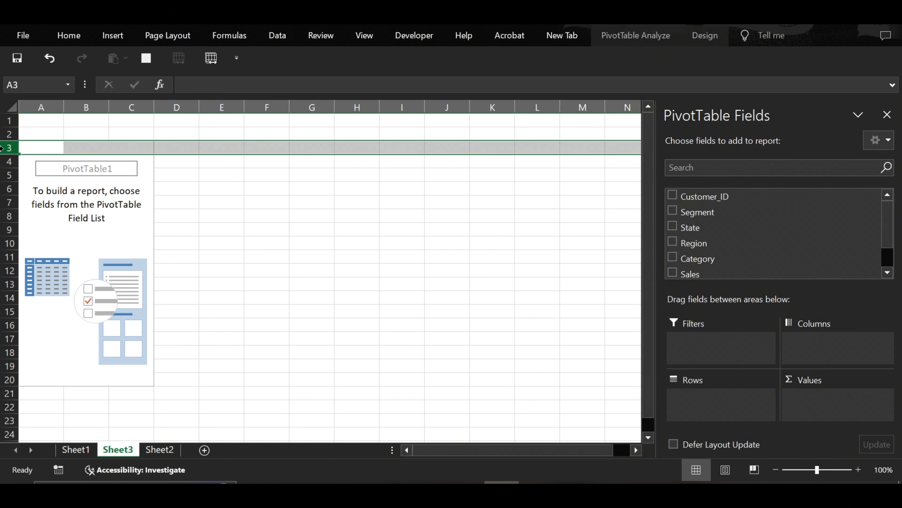
left_click(2, 162)
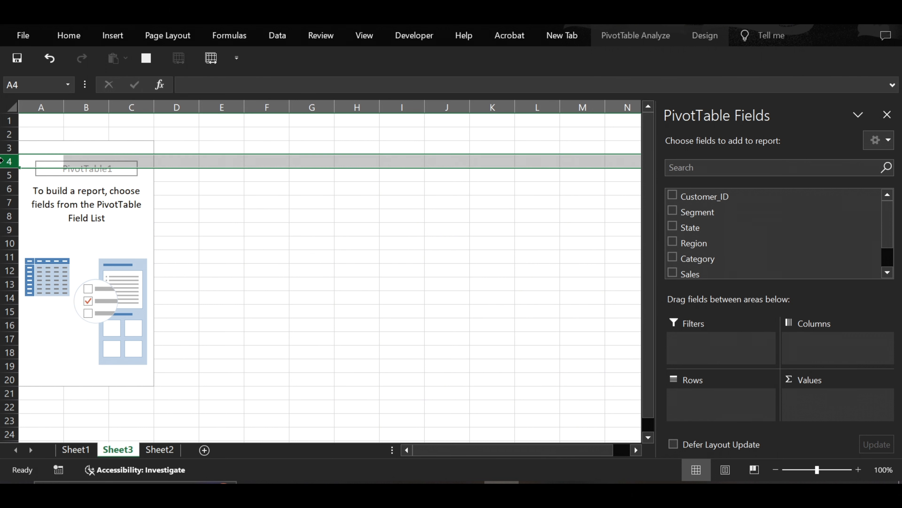
left_click(2, 176)
left_click(2, 189)
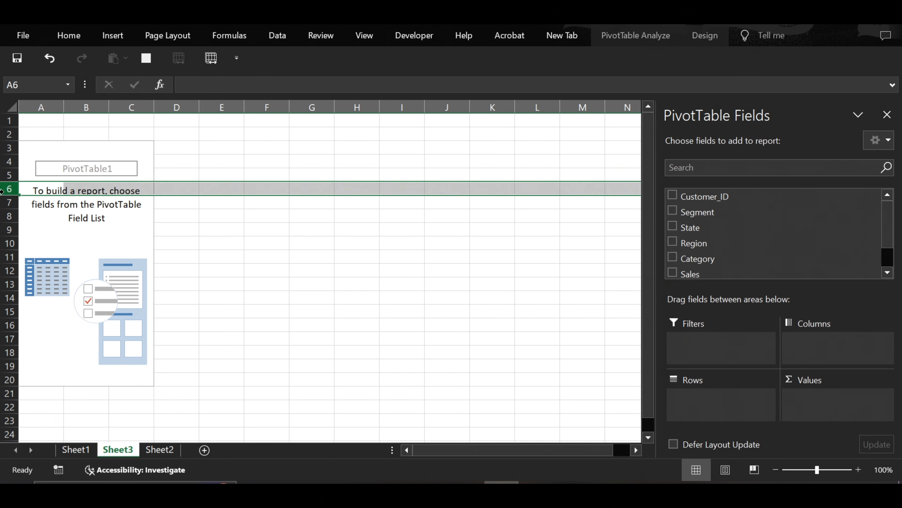
left_click(3, 203)
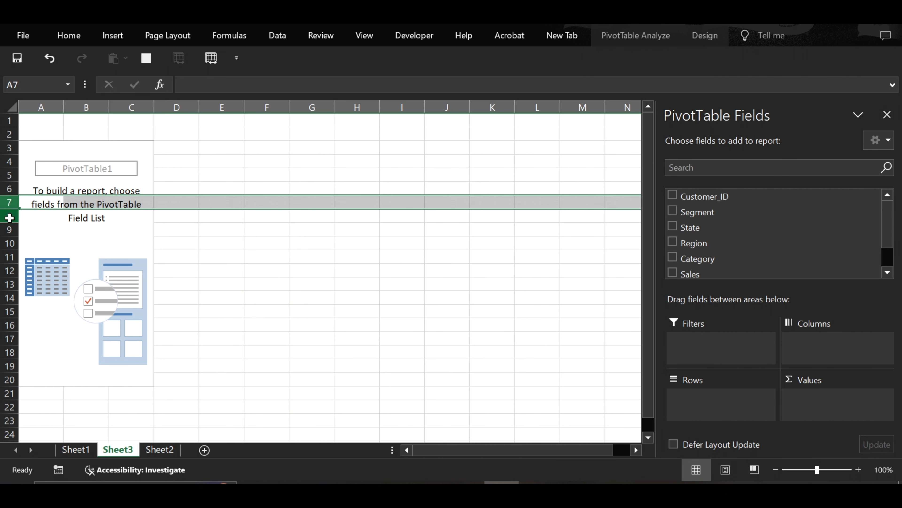
left_click(3, 216)
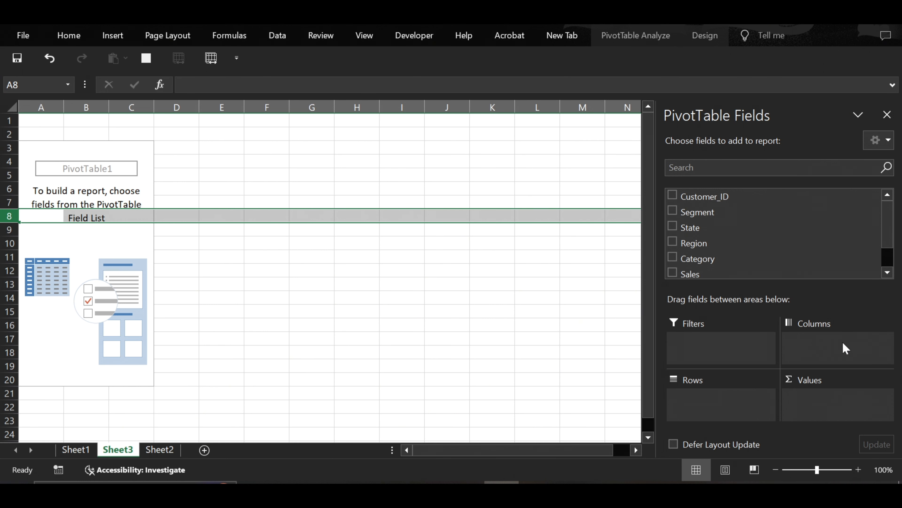
Select single worksheet columns up to column J to see what the PivotTable's Columns area represents, and return to the PivotTable
left_click(353, 106)
left_click(395, 107)
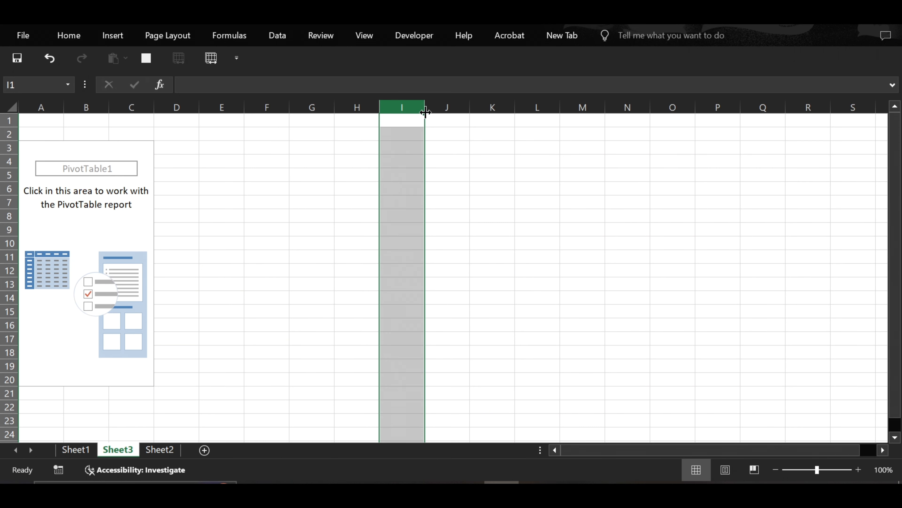
left_click(444, 103)
left_click(7, 147)
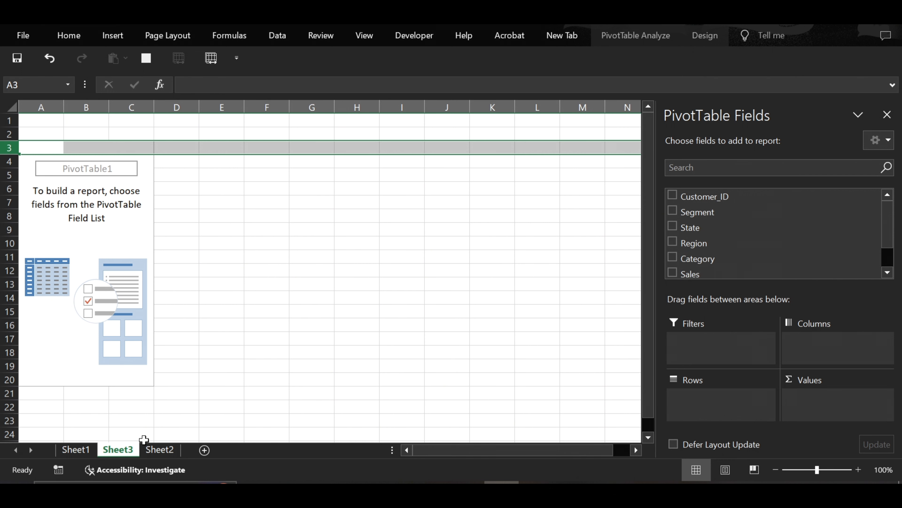
Examine the Segment and Sales columns of the source data on Sheet2
left_click(153, 450)
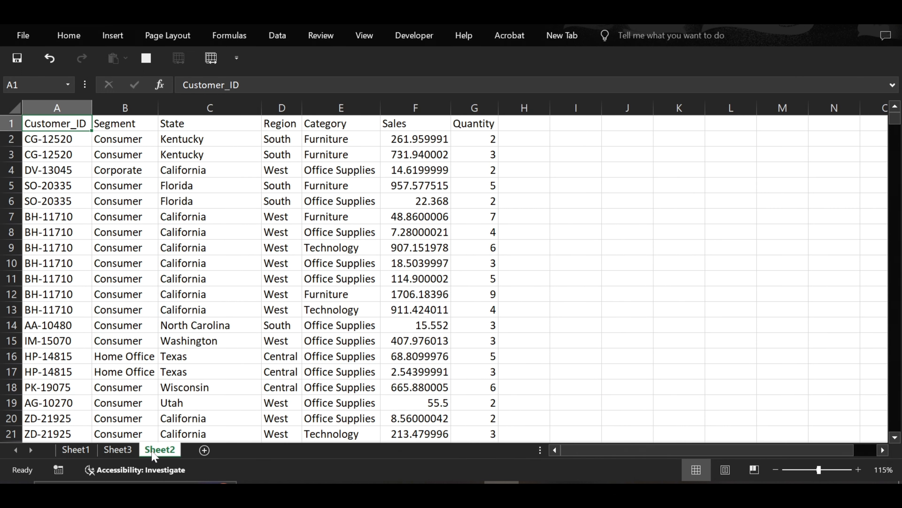
left_click(115, 104)
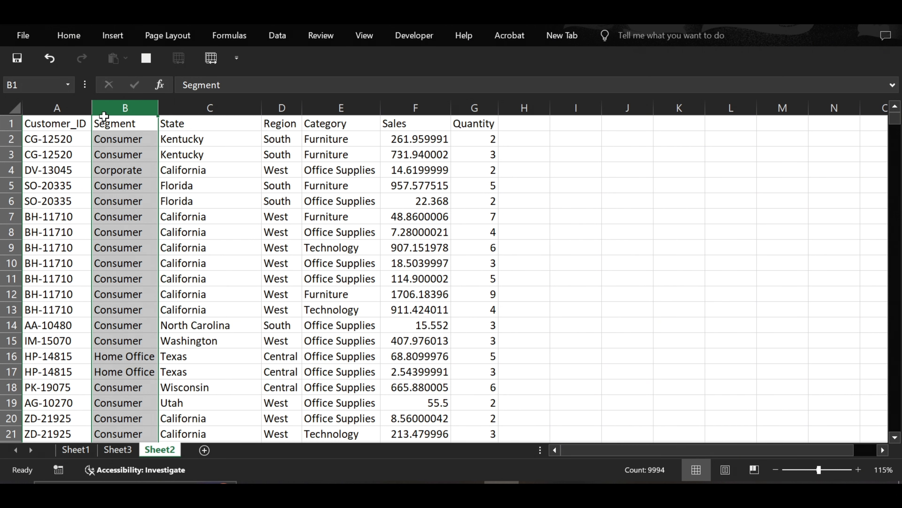
left_click(441, 103)
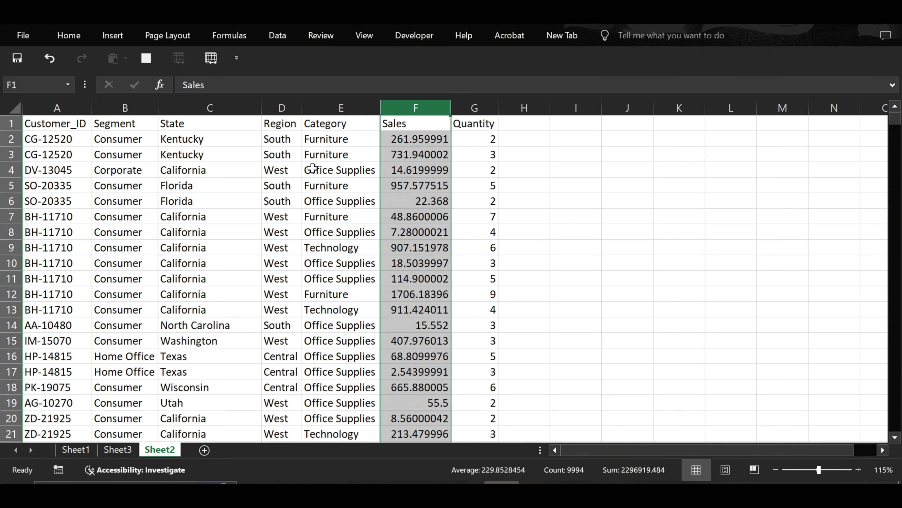
Add the Segment field to the Rows area of the PivotTable on Sheet3 and go through its row labels
left_click(120, 453)
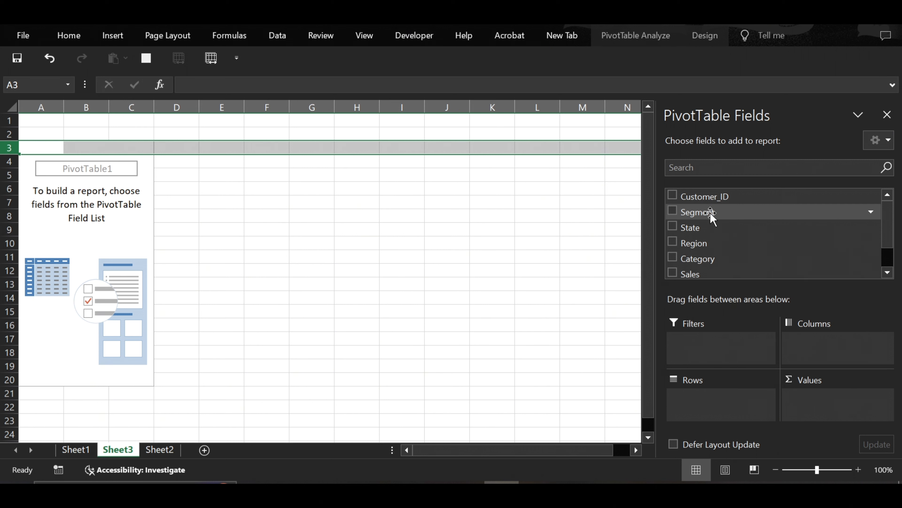
left_click_drag(711, 215, 742, 412)
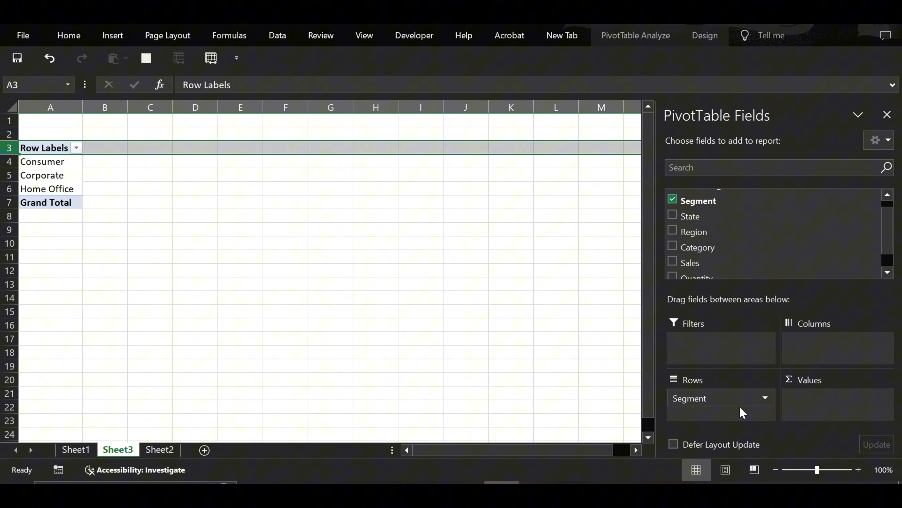
left_click(7, 162)
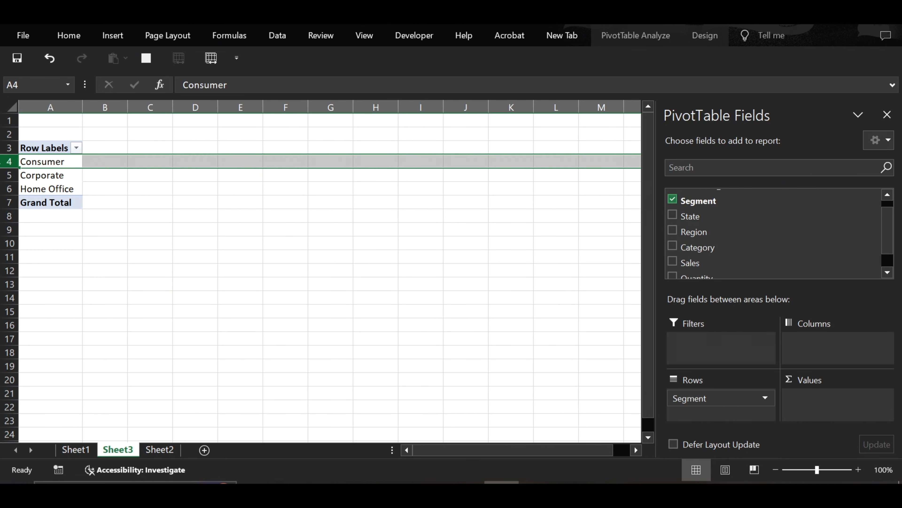
left_click(5, 175)
left_click(6, 189)
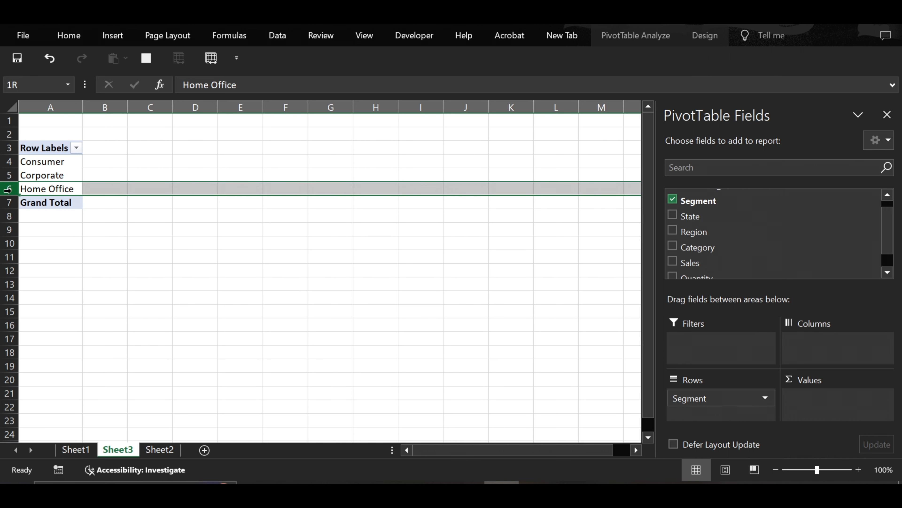
left_click(6, 163)
left_click(4, 175)
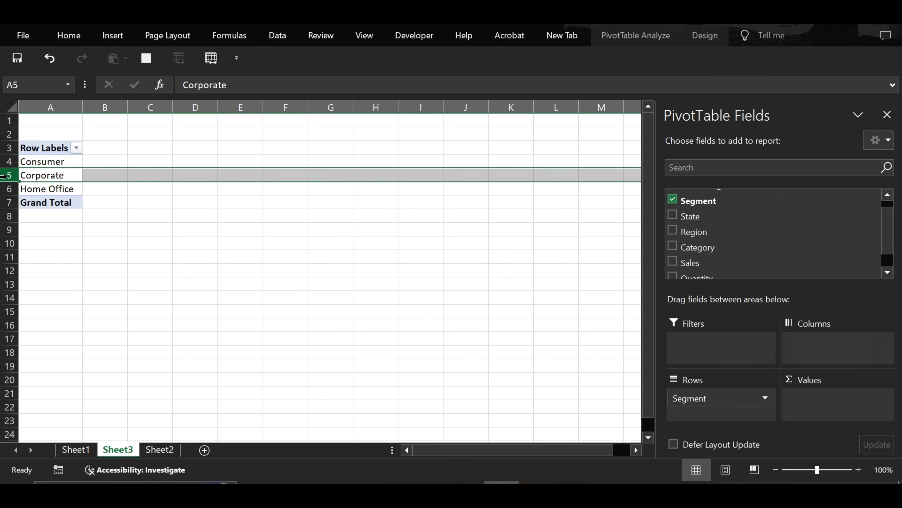
left_click(34, 147)
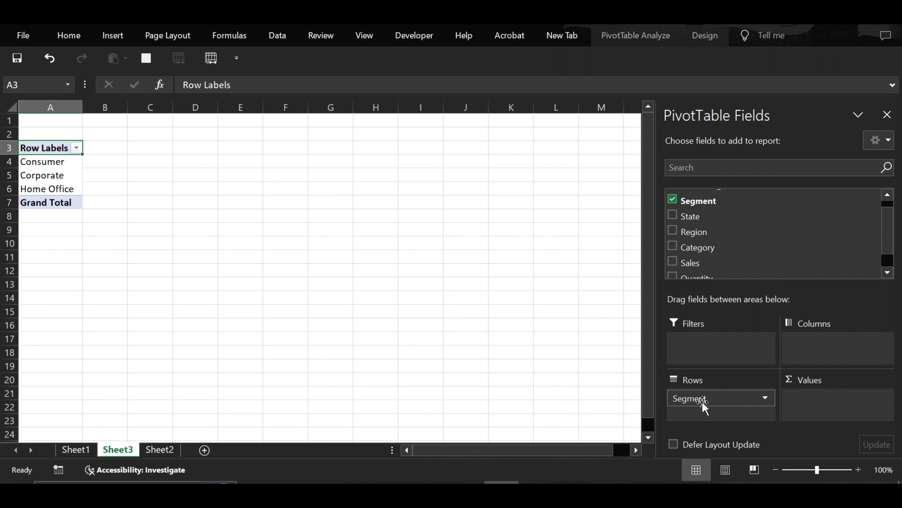
Add the Sales field to the Values area so that sales are summed for each segment
left_click_drag(704, 403, 698, 234)
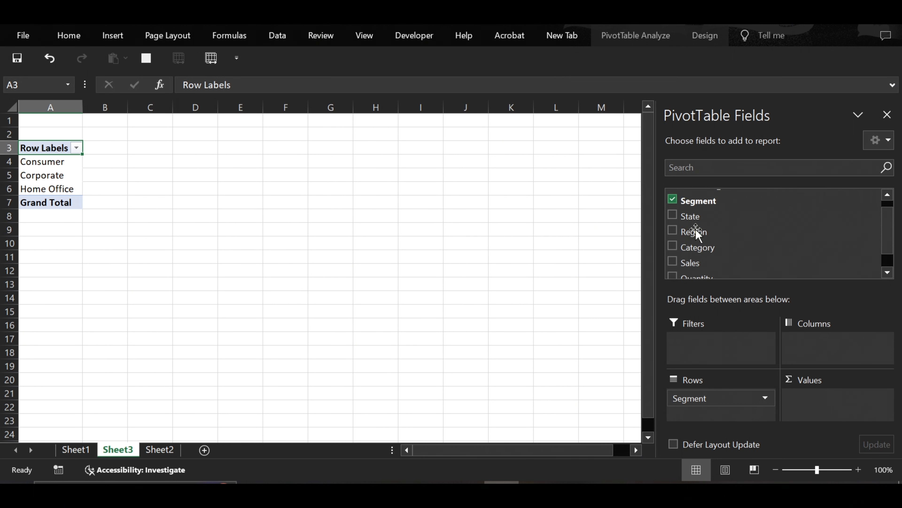
left_click_drag(709, 398, 696, 196)
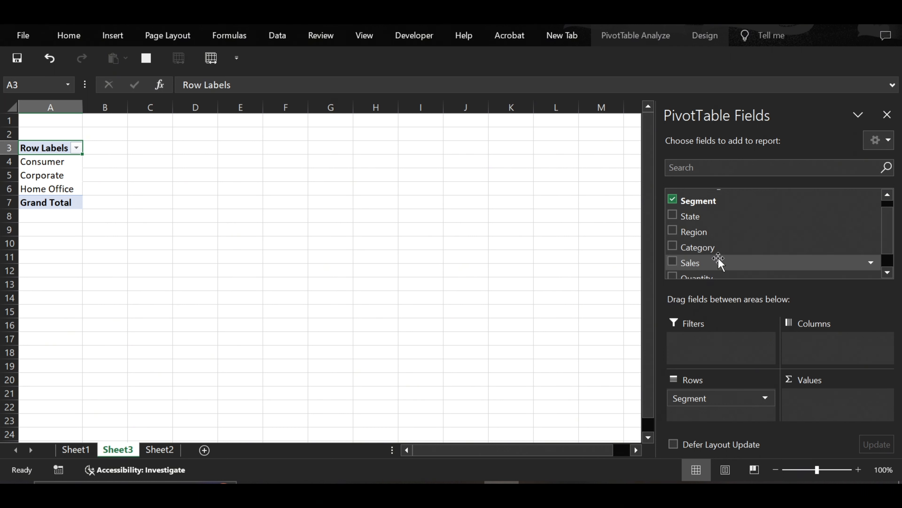
left_click_drag(718, 262, 831, 417)
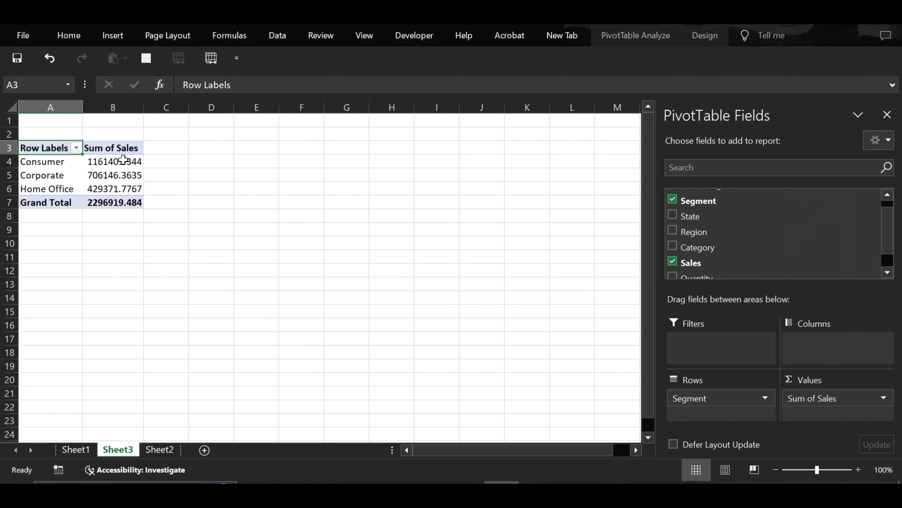
Sort the segments by Sum of Sales from smallest to largest and check the sorted values
mouse_move(136, 184)
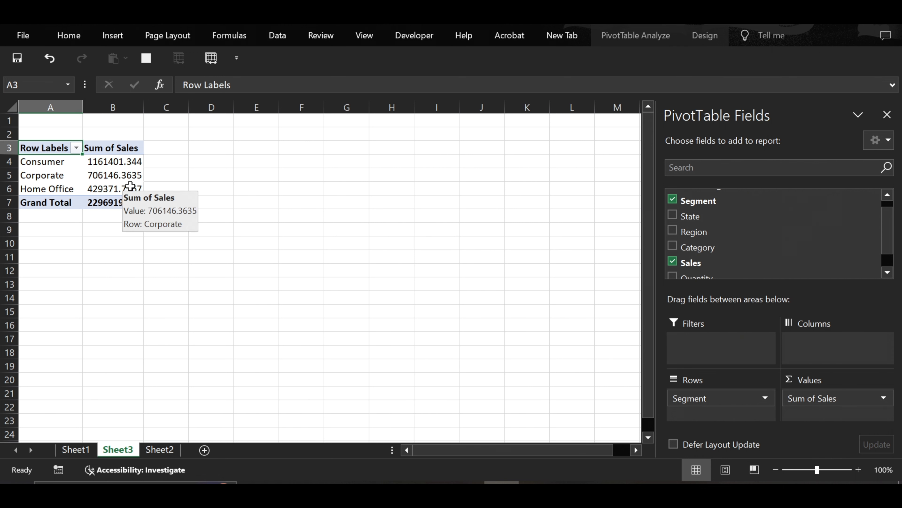
left_click(115, 161)
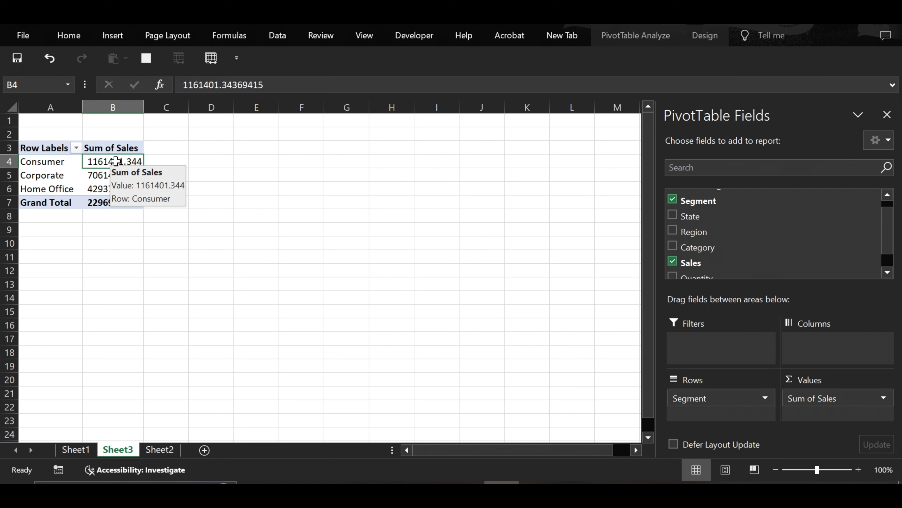
right_click(116, 161)
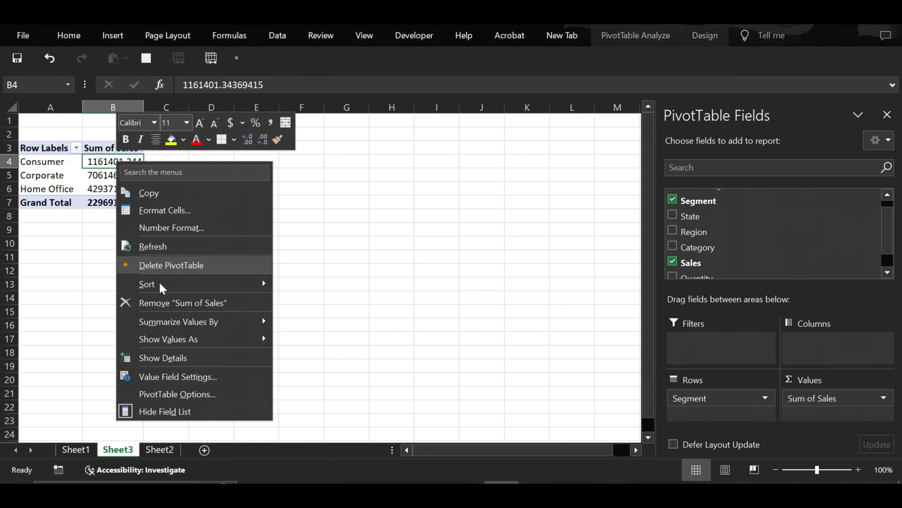
mouse_move(163, 290)
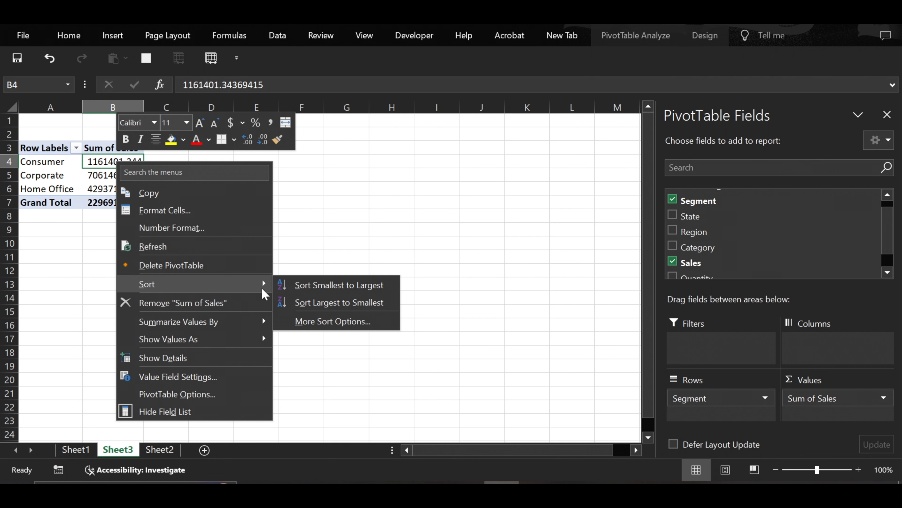
left_click(297, 287)
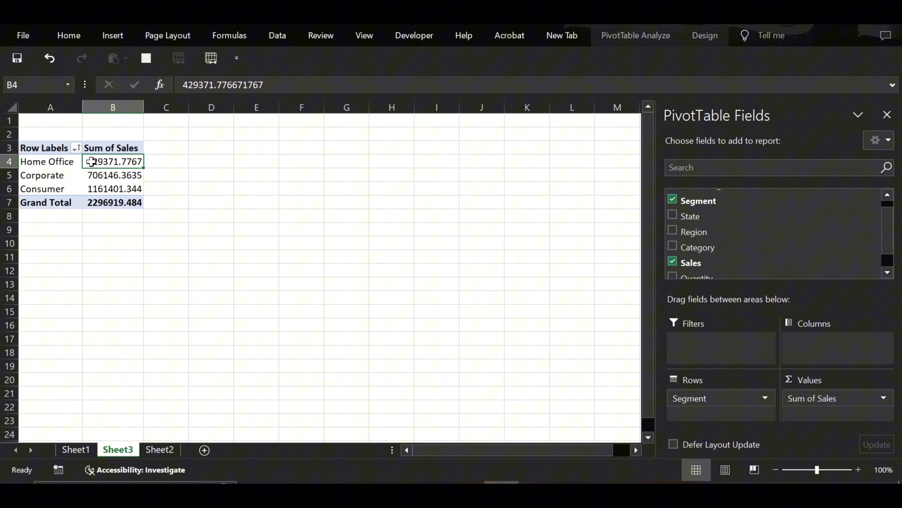
left_click(130, 179)
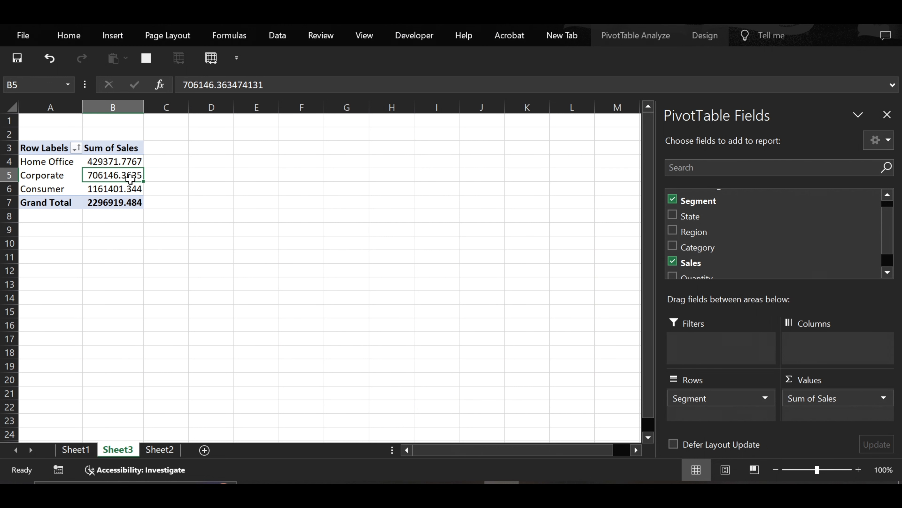
left_click(108, 161)
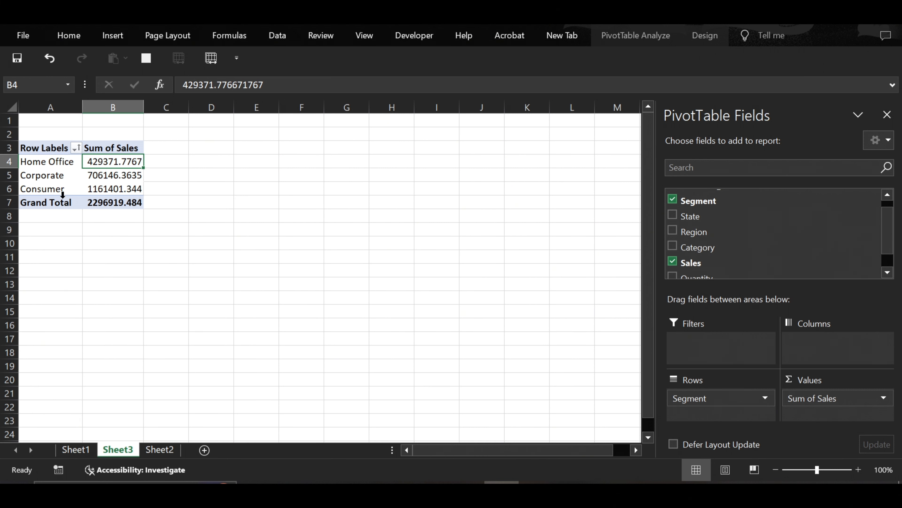
Open the value field settings of Sum of Sales on Sheet3 and go through the available summary functions from Sum to Varp
left_click(160, 449)
left_click(114, 451)
double_click(133, 147)
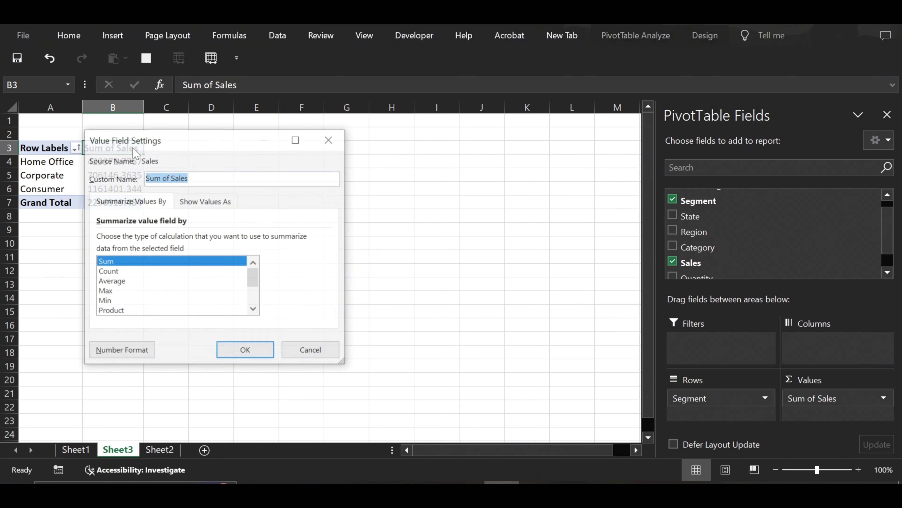
left_click_drag(183, 146, 344, 137)
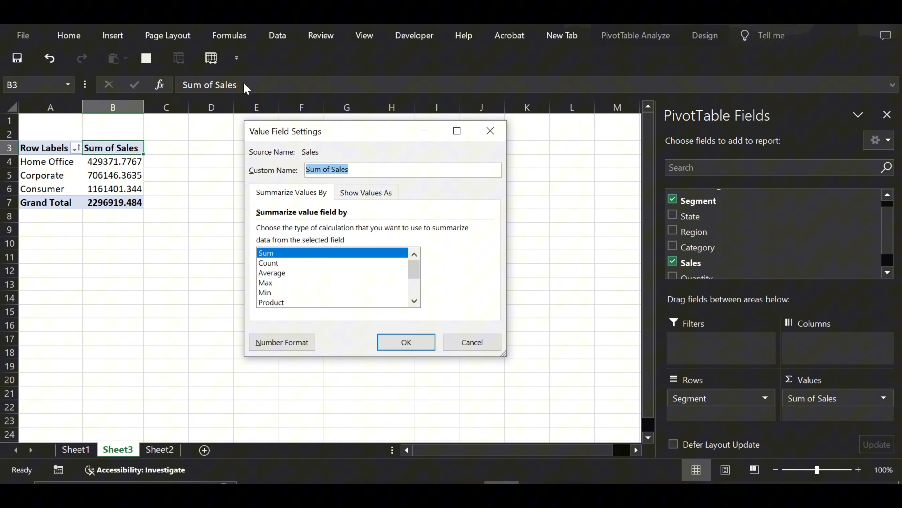
left_click(273, 263)
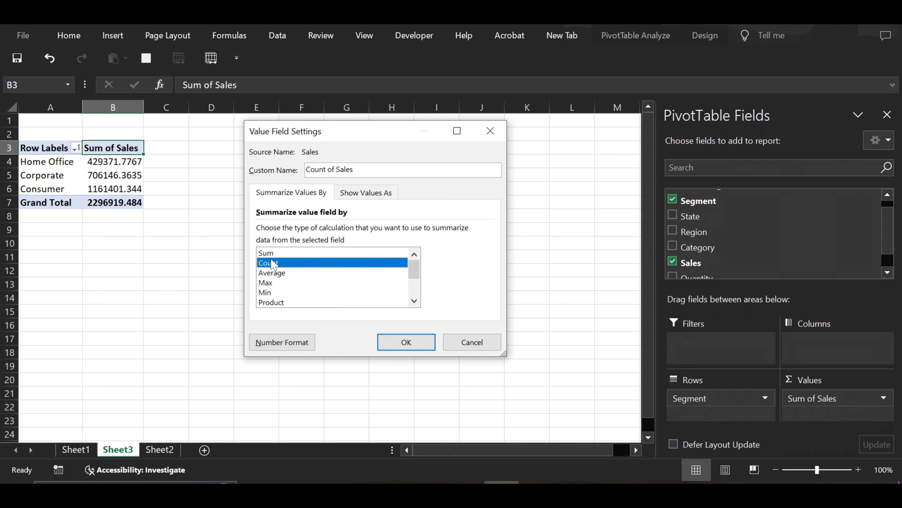
left_click(273, 273)
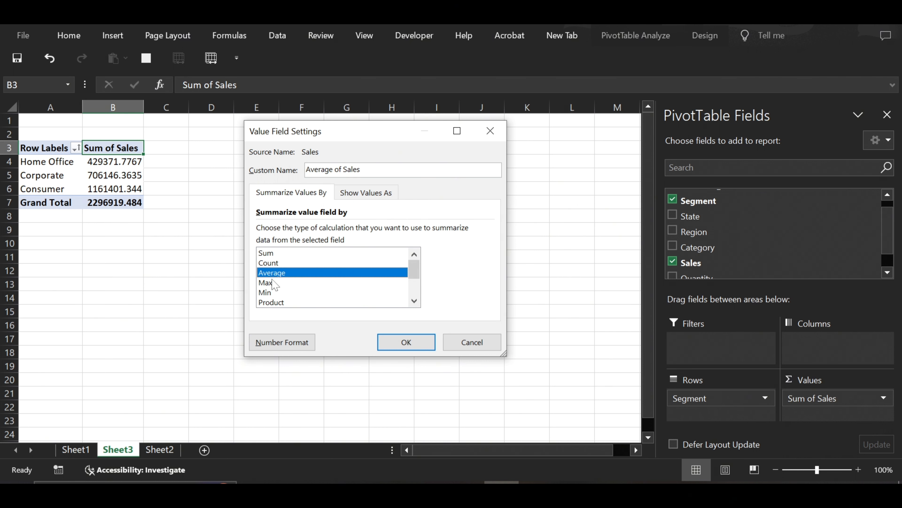
left_click(272, 284)
left_click(274, 292)
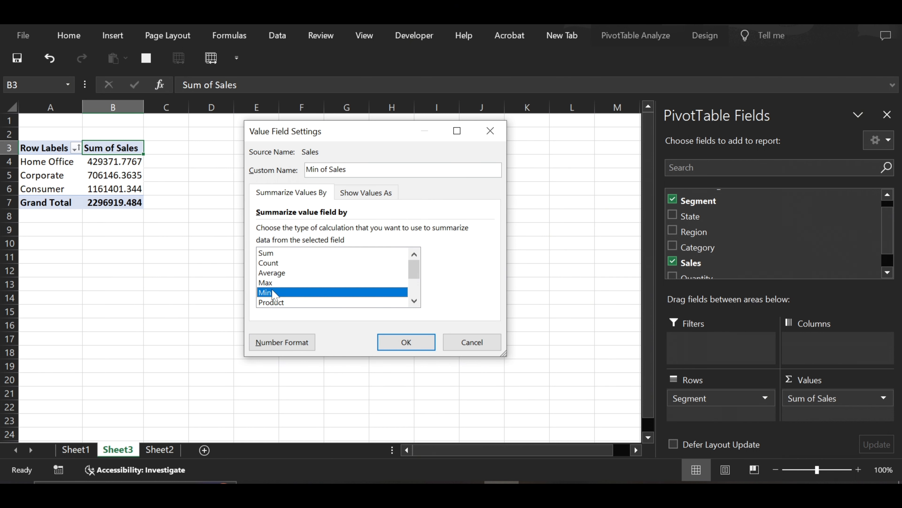
scroll(274, 292, "down", 2)
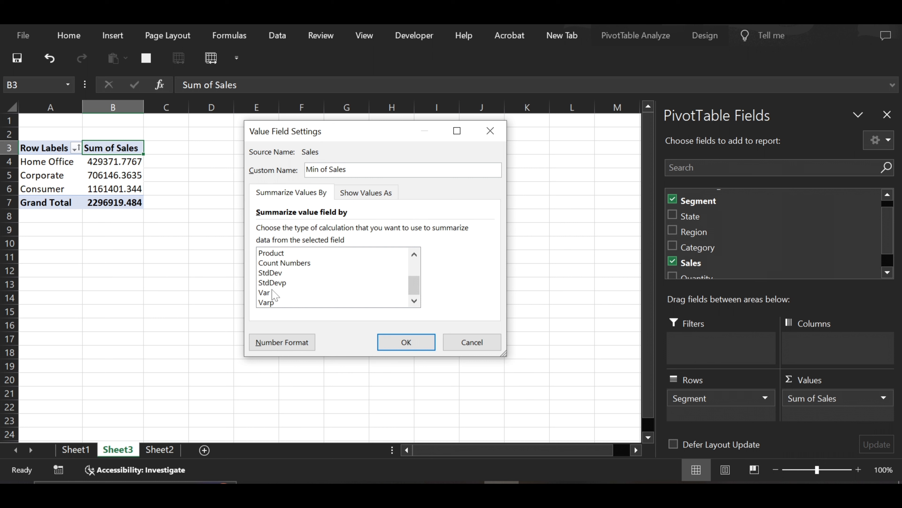
left_click(290, 262)
left_click(278, 292)
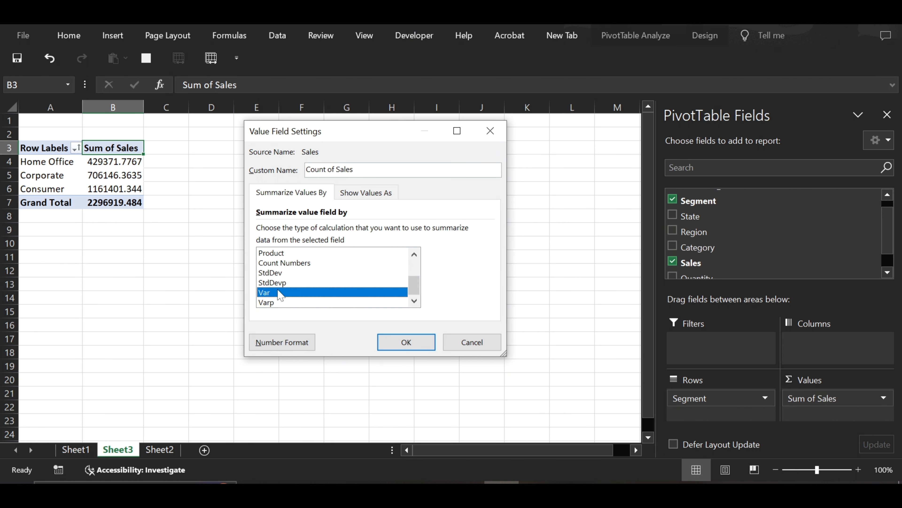
scroll(279, 294, "up", 2)
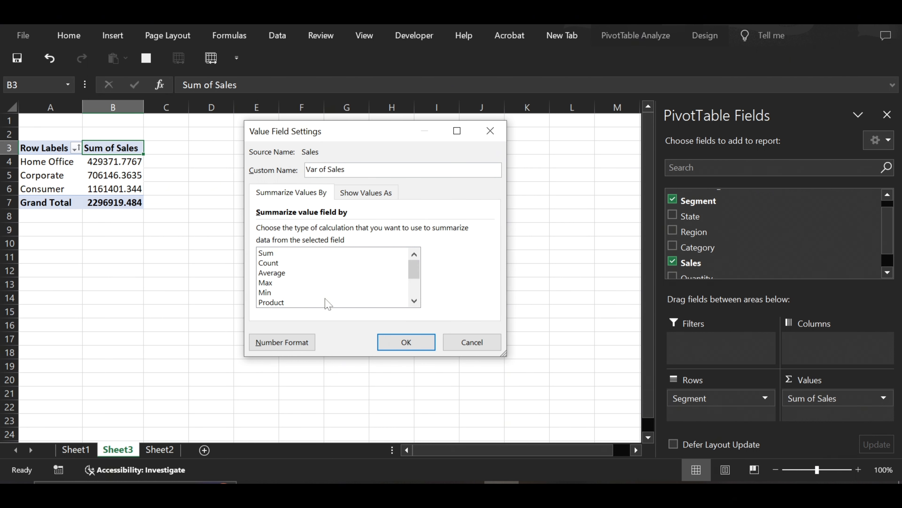
Summarize the Sales field by Average with the custom name Average Sales and check the value for each segment
left_click(278, 272)
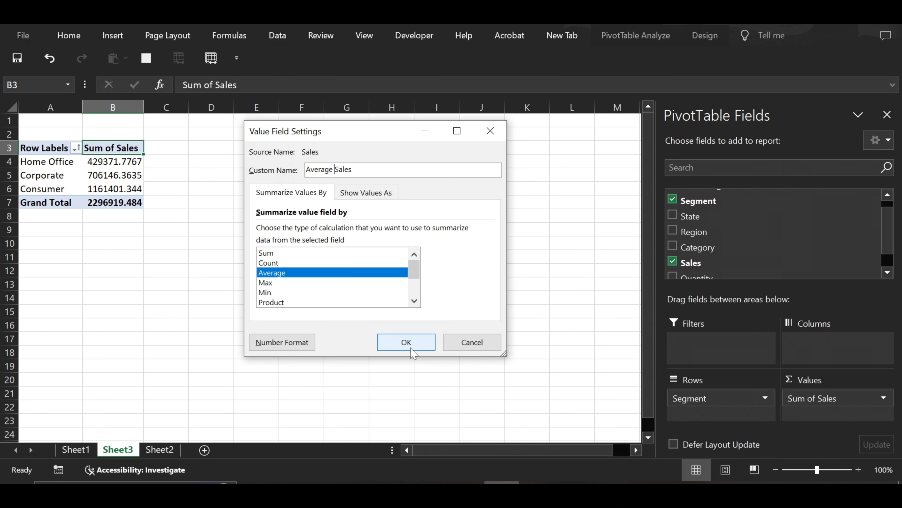
left_click(406, 342)
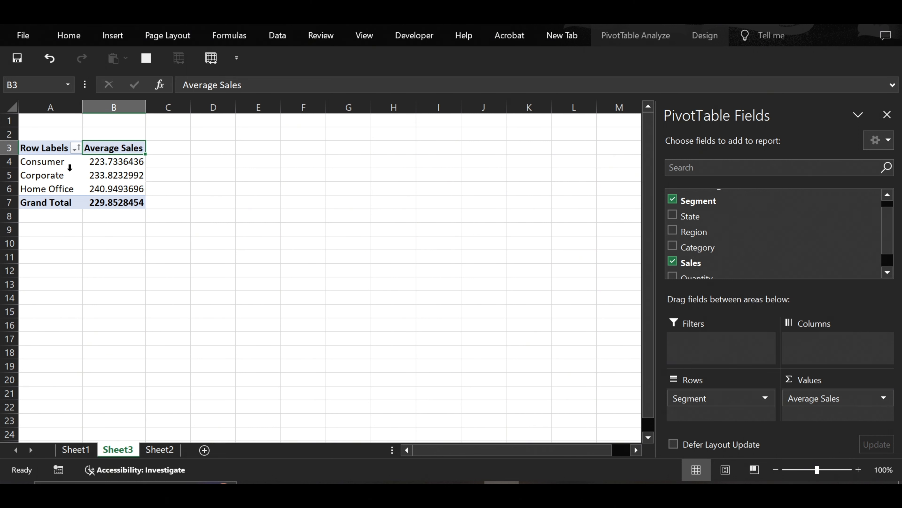
left_click(57, 163)
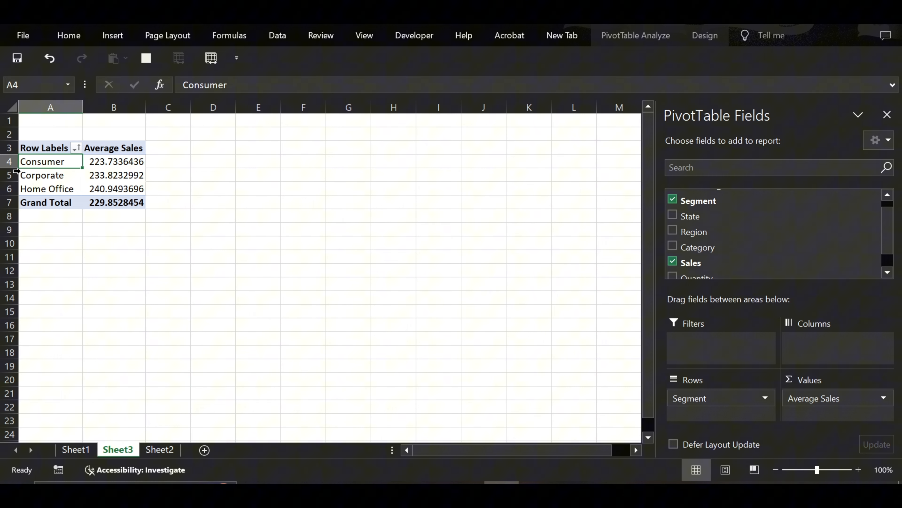
mouse_move(122, 182)
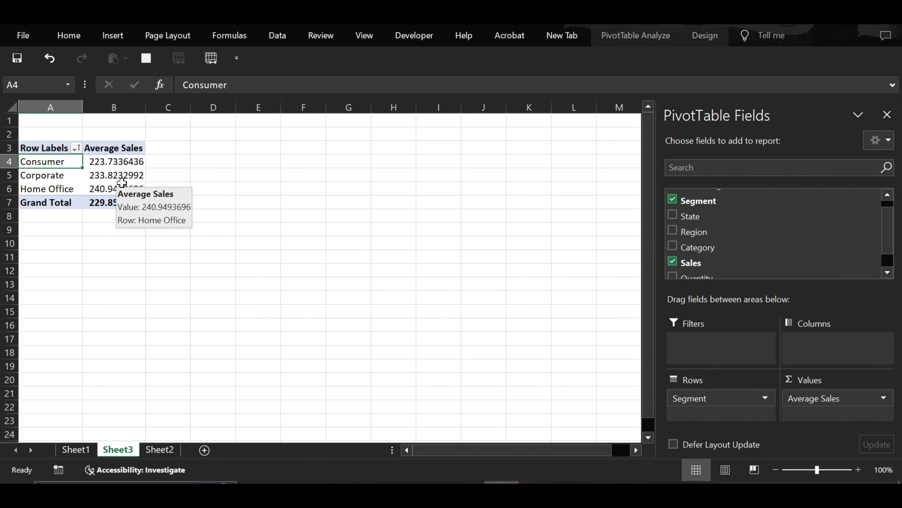
mouse_move(112, 199)
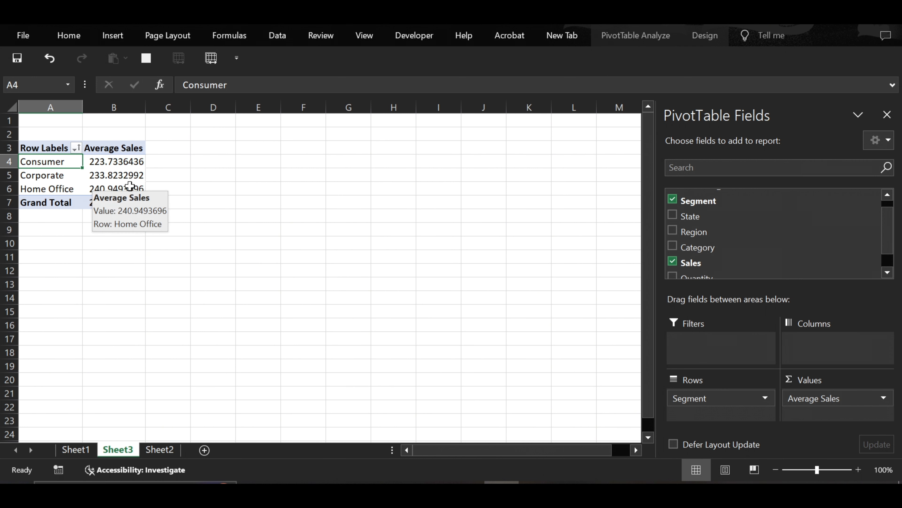
Sort the segments by Average Sales from largest to smallest and check the new order
right_click(117, 159)
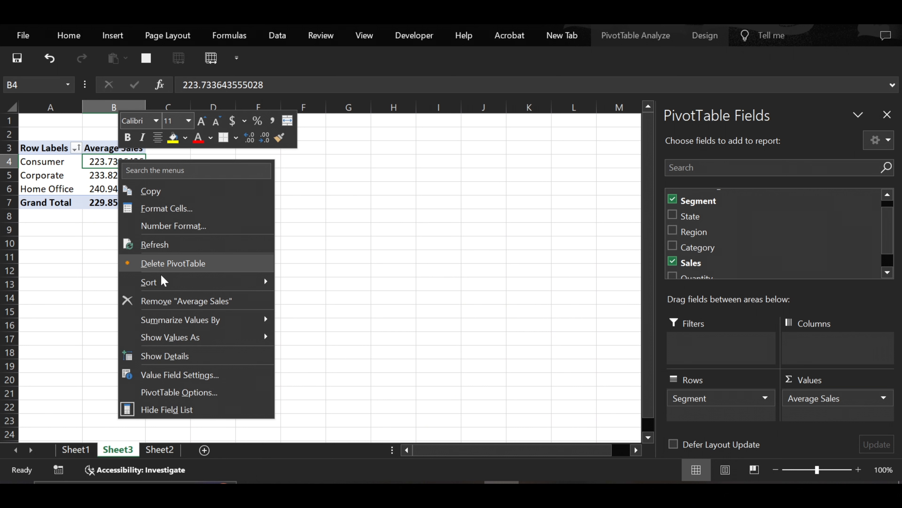
mouse_move(165, 283)
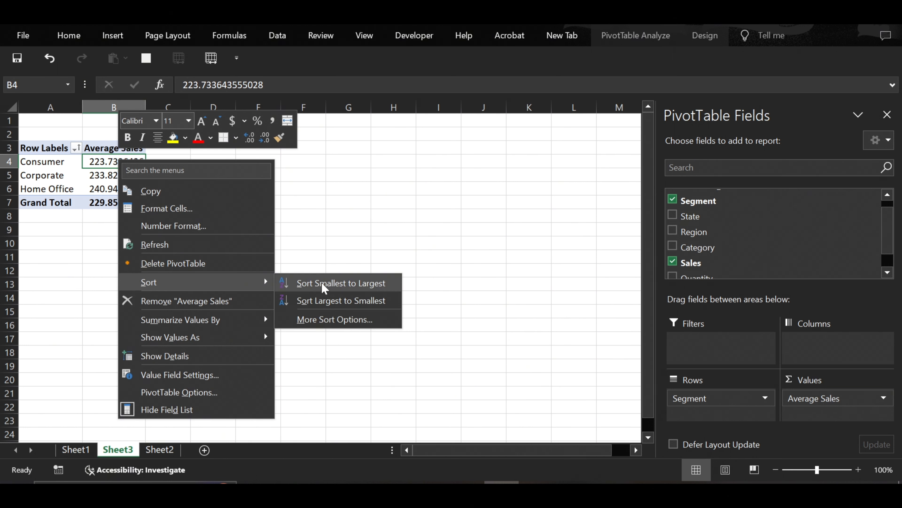
left_click(333, 302)
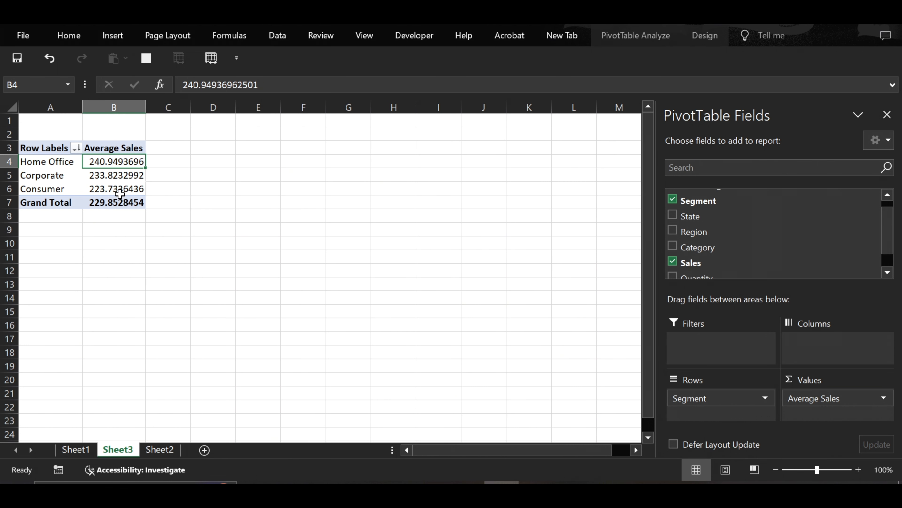
mouse_move(116, 191)
View the value field settings of Average Sales from the Values area and close them without changes
left_click(884, 399)
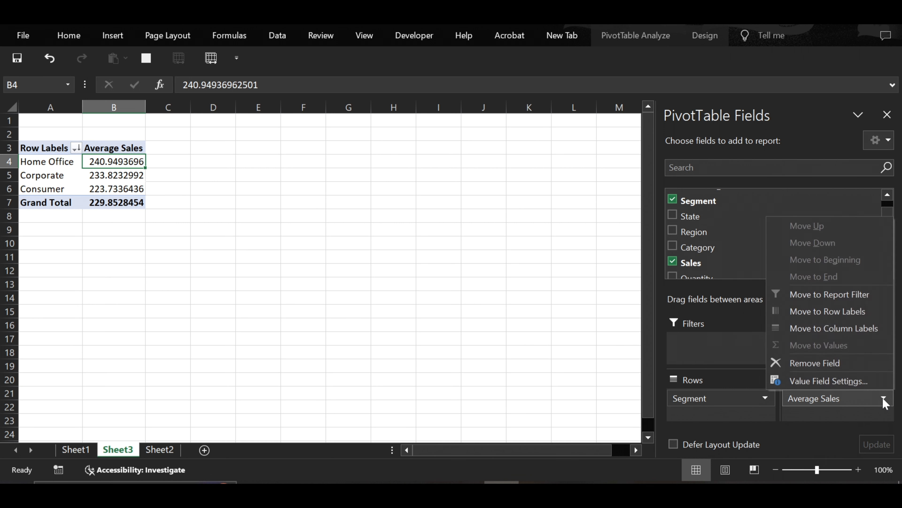
left_click(863, 381)
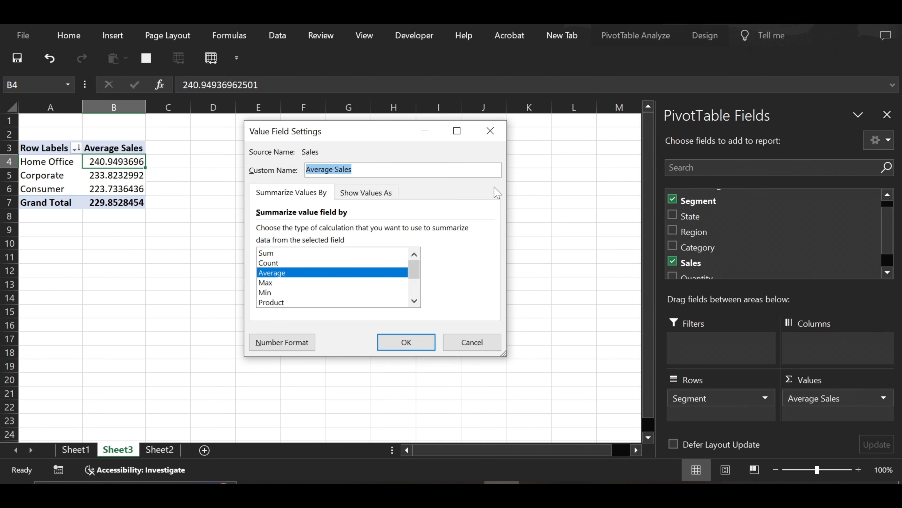
left_click(491, 127)
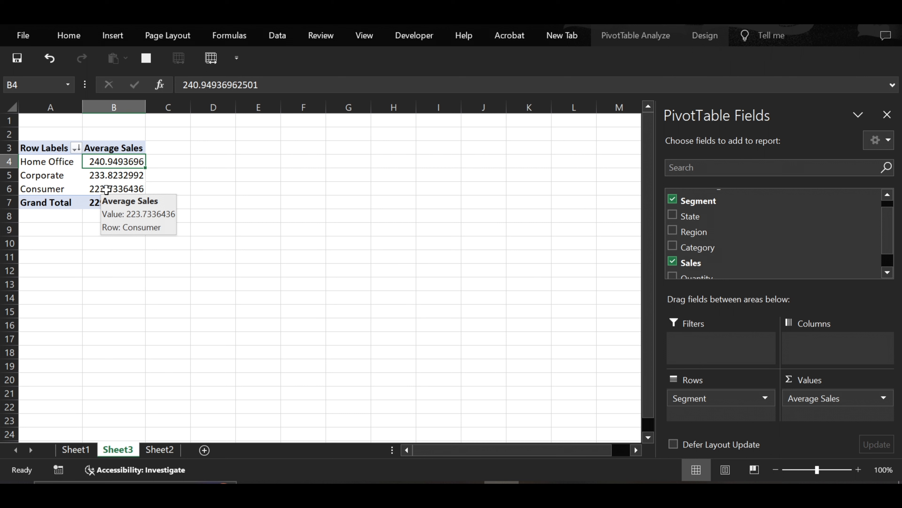
mouse_move(136, 172)
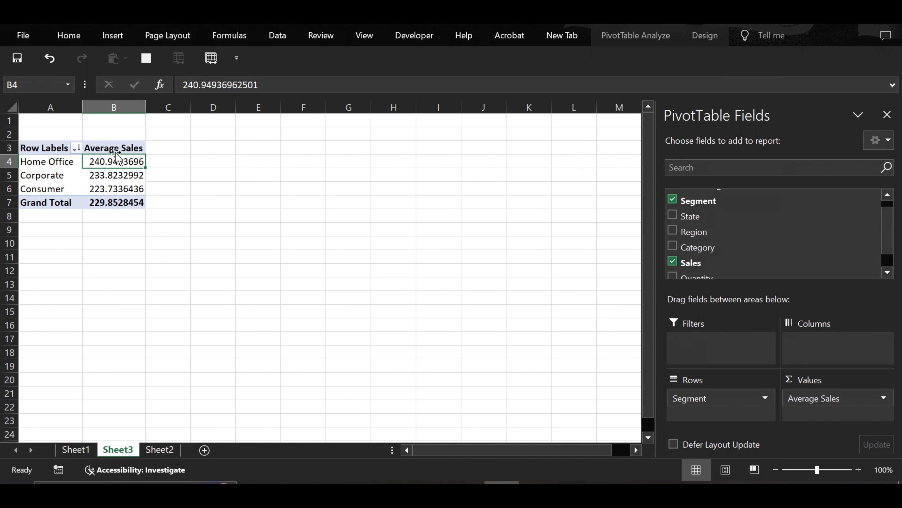
Format the Average Sales values as Currency with the $ symbol and 1 decimal place
left_click(42, 148)
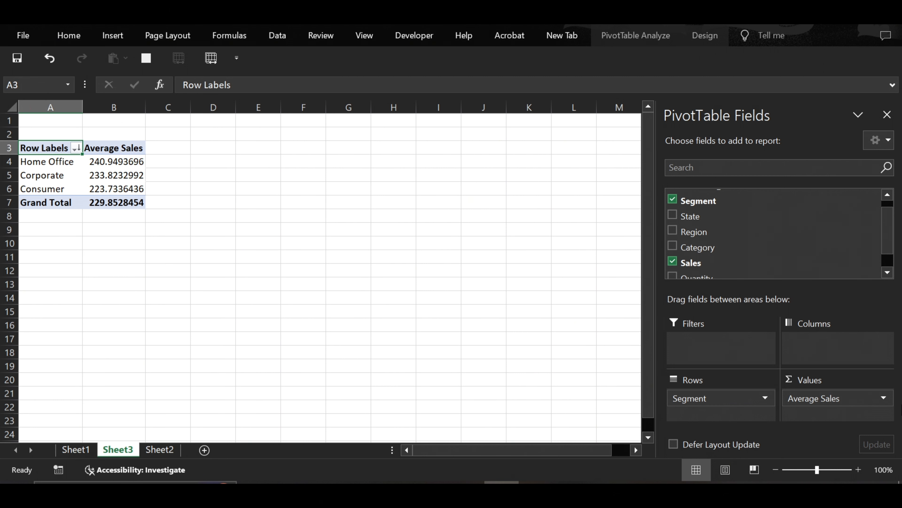
double_click(118, 150)
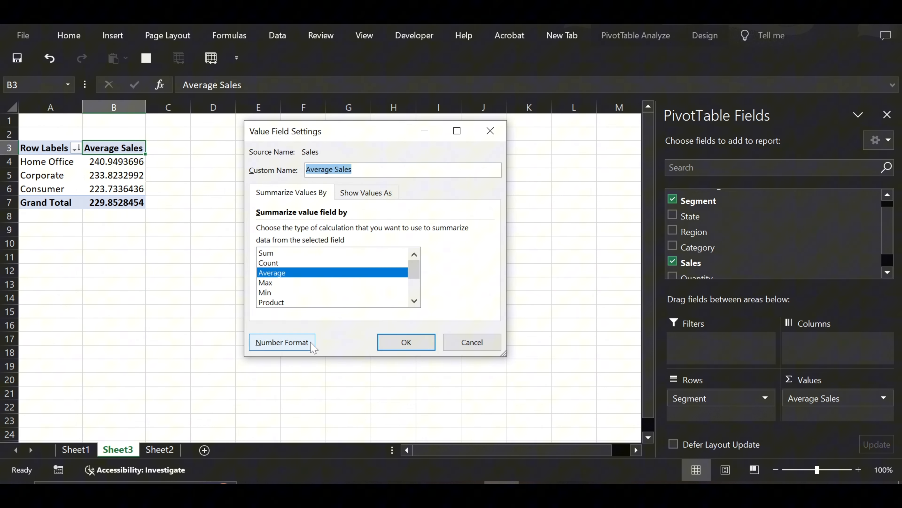
left_click(293, 347)
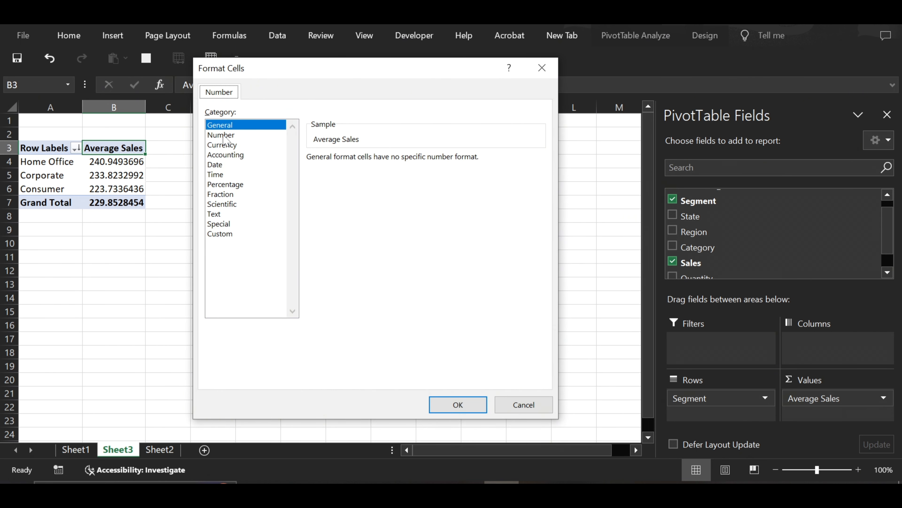
left_click(238, 135)
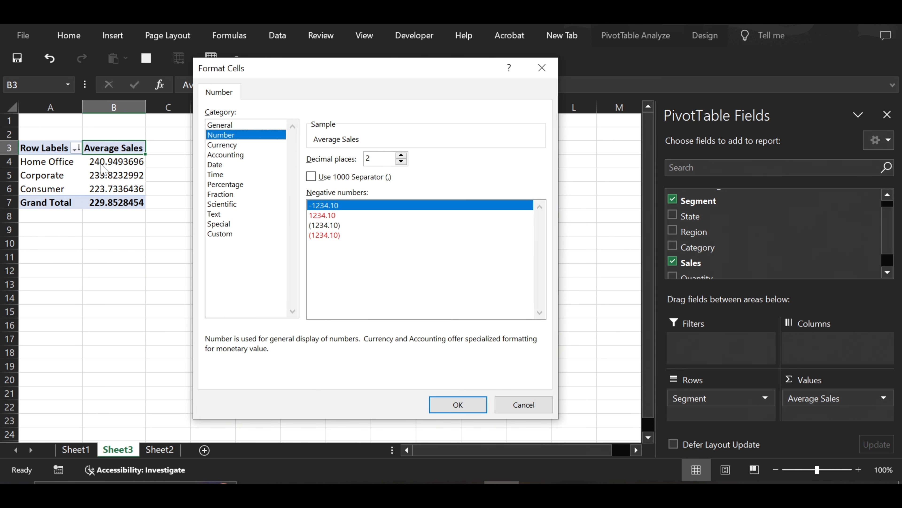
left_click(218, 145)
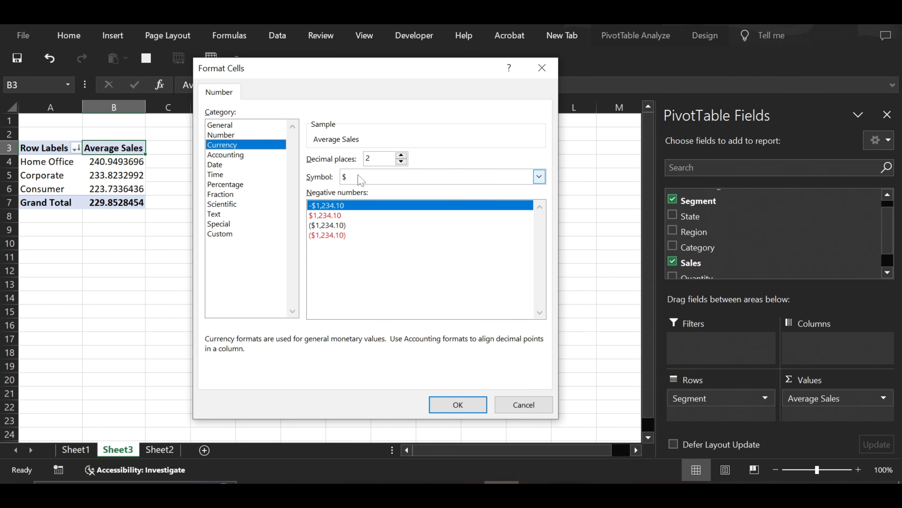
left_click(401, 161)
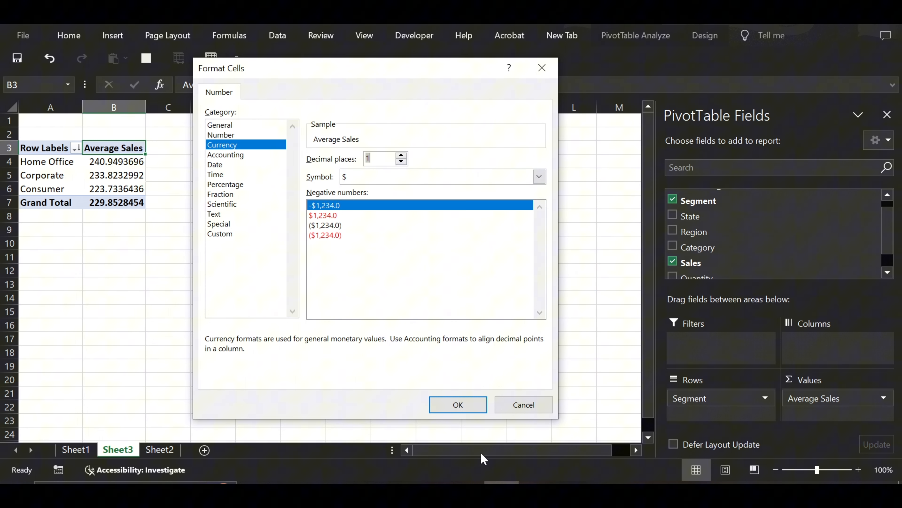
left_click(457, 407)
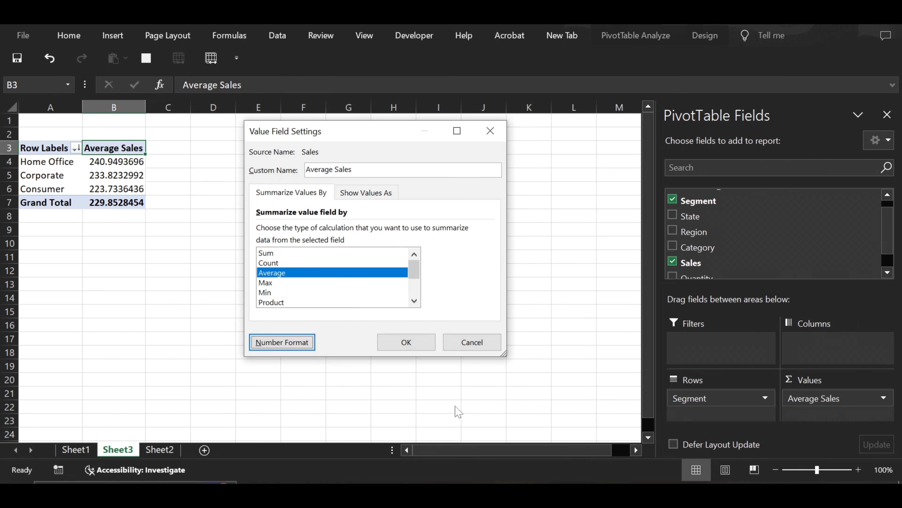
left_click(406, 342)
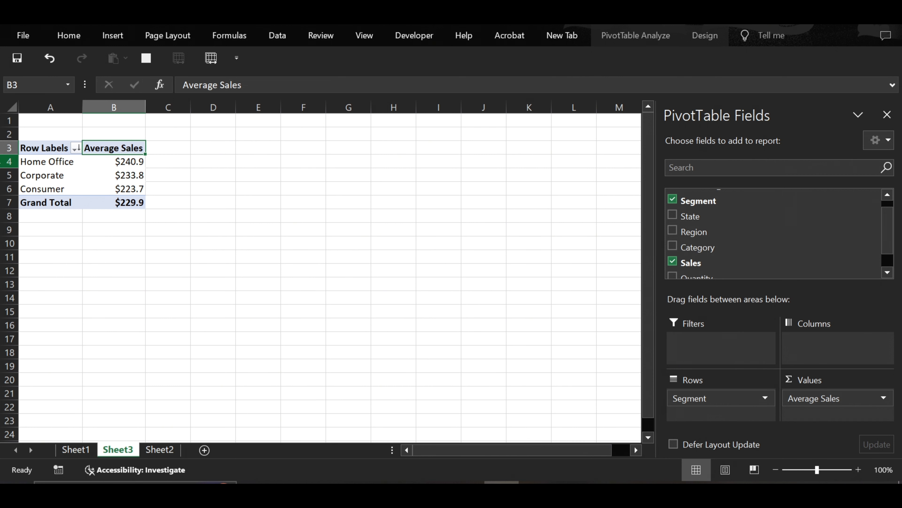
Go through the Home Office, Corporate and Consumer rows of the PivotTable
left_click(3, 162)
left_click(5, 175)
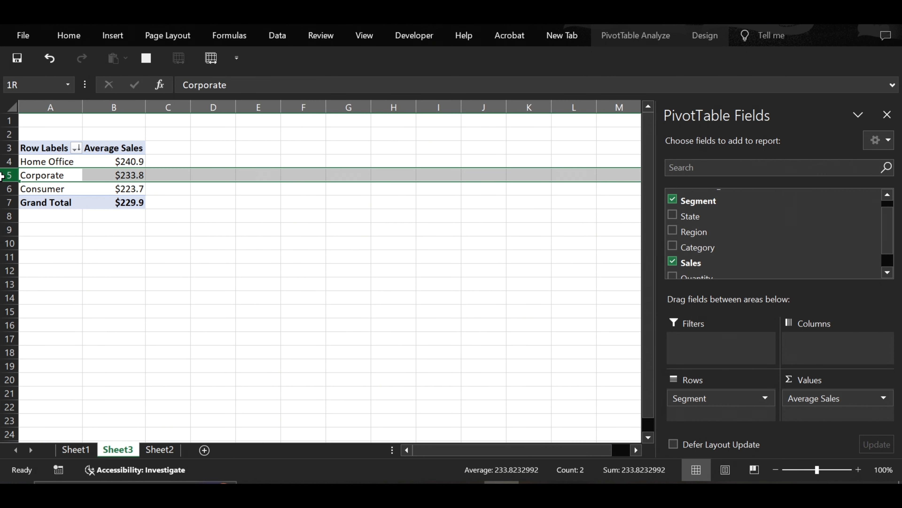
left_click(5, 191)
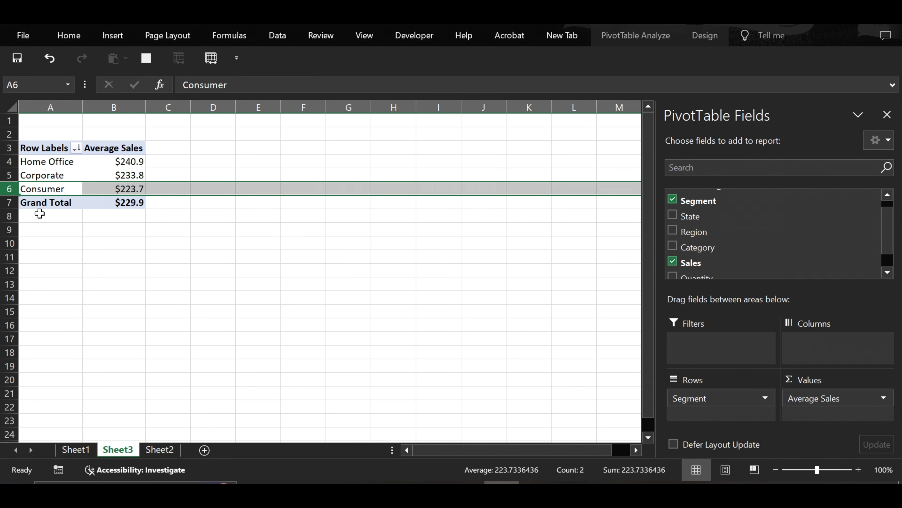
Move the Segment field from Rows to Columns in the PivotTable and go through the resulting segment columns
left_click(709, 400)
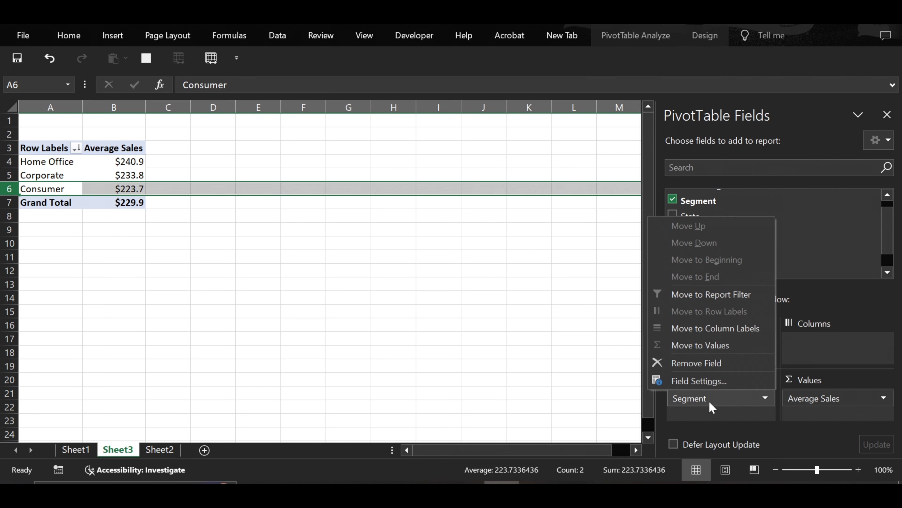
left_click(629, 407)
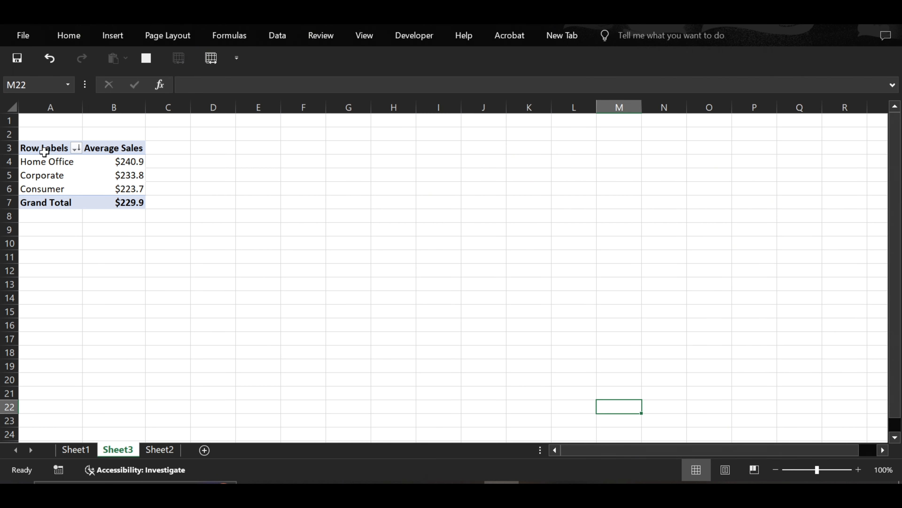
left_click(36, 152)
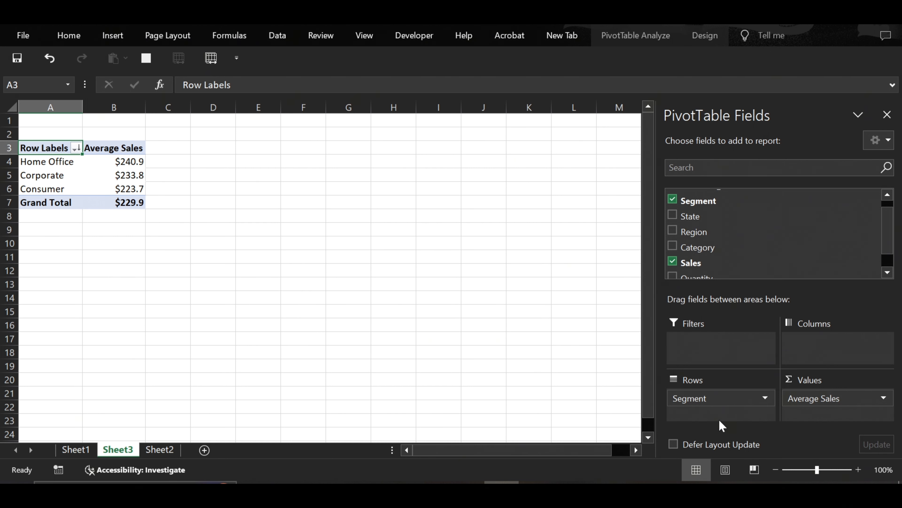
left_click_drag(715, 400, 833, 345)
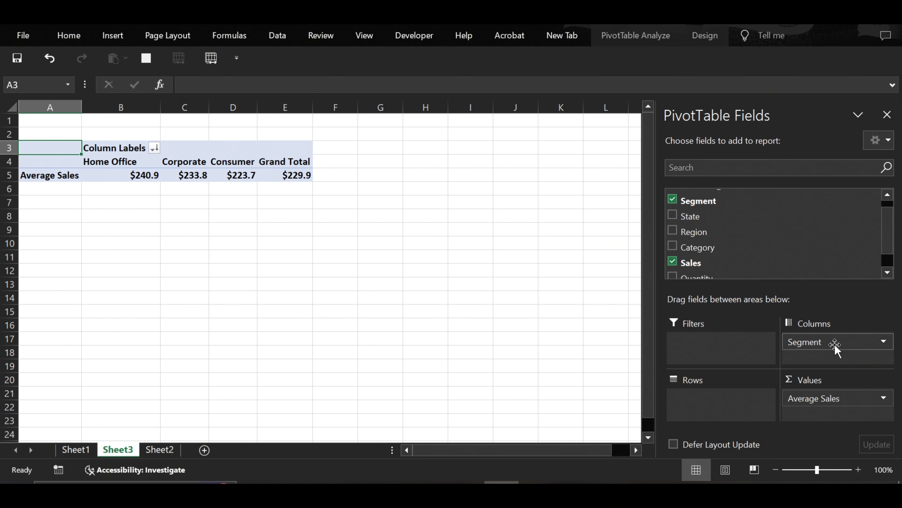
left_click(129, 103)
left_click(185, 107)
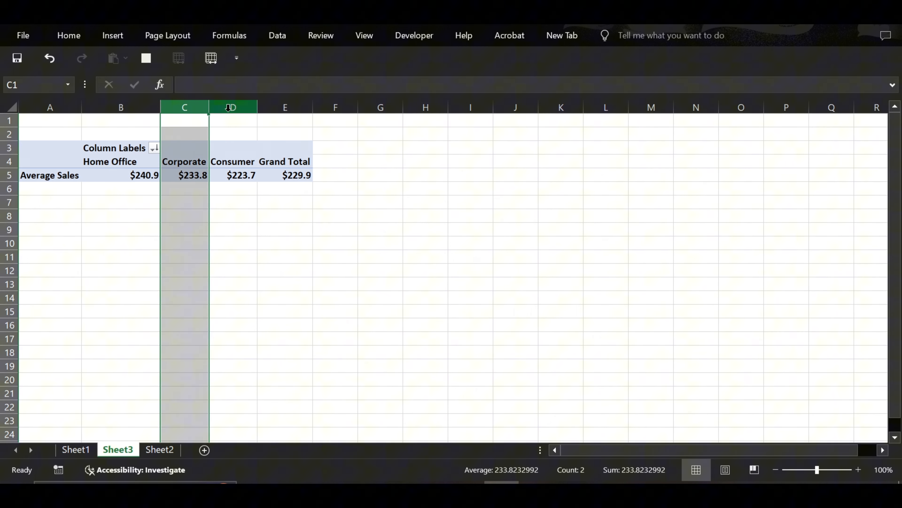
left_click(228, 108)
left_click(281, 107)
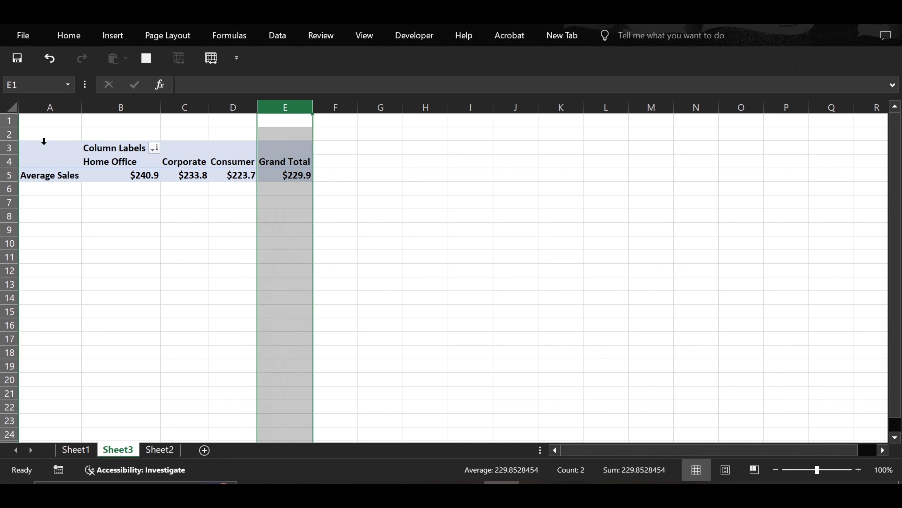
Move the Segment field from Columns back to Rows in the PivotTable
left_click(41, 161)
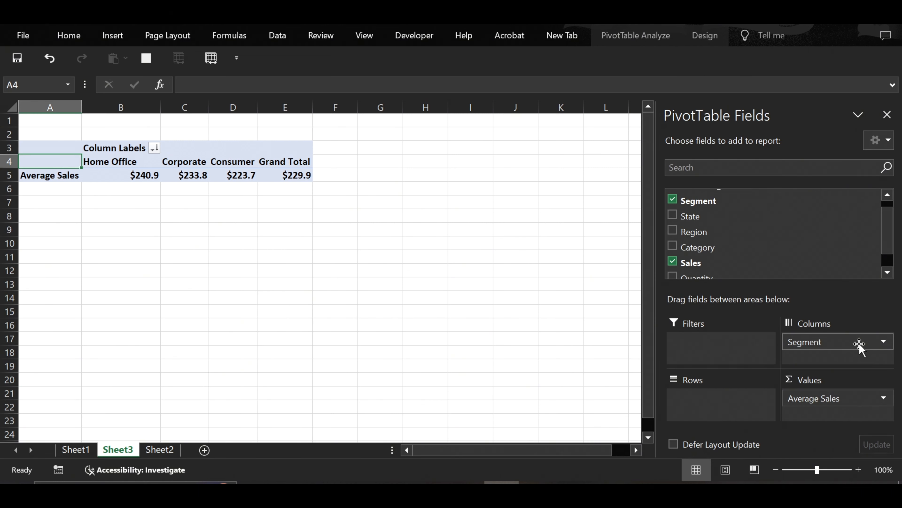
left_click_drag(859, 344, 748, 407)
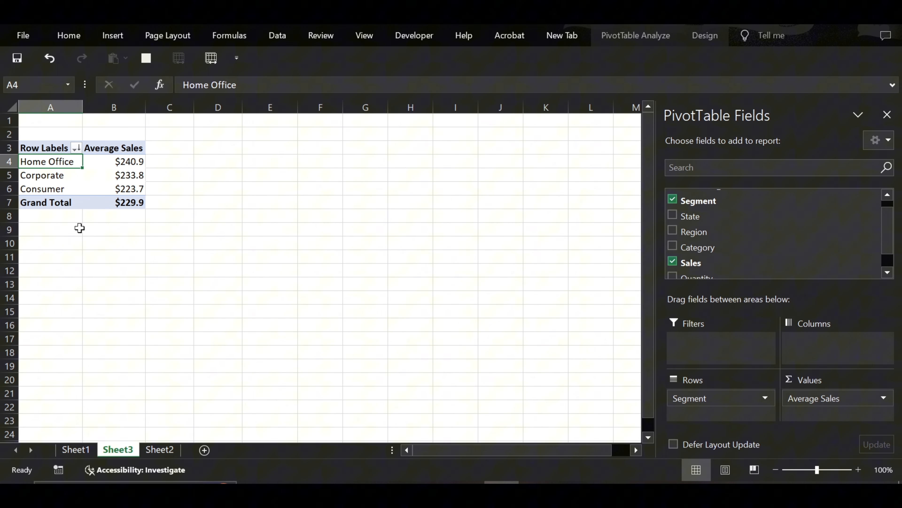
left_click(54, 148)
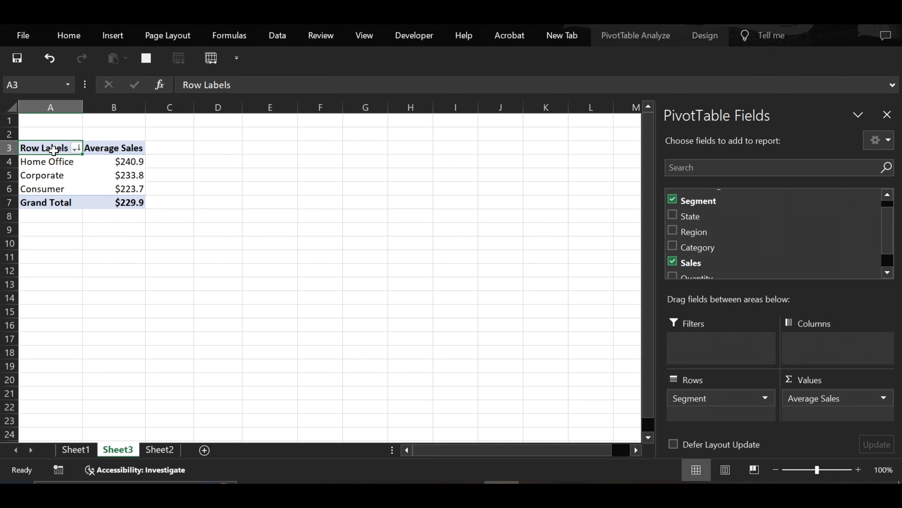
left_click(159, 449)
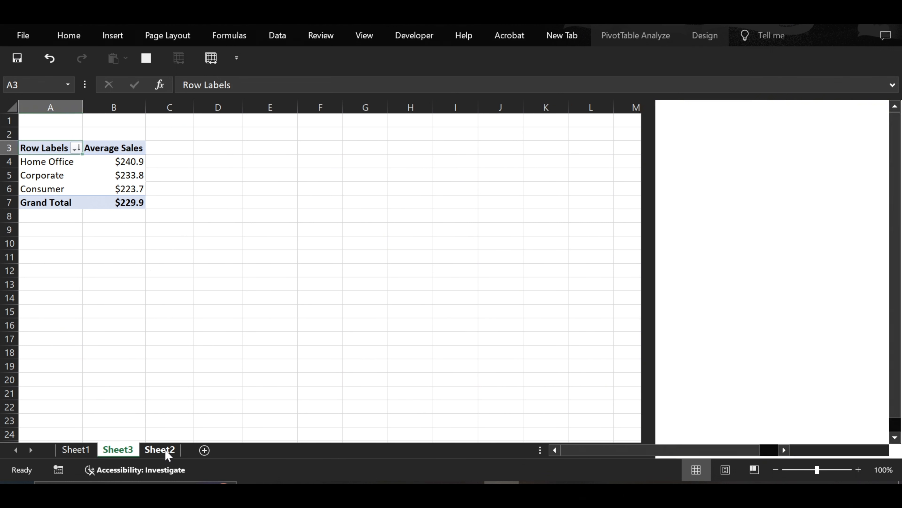
left_click(112, 454)
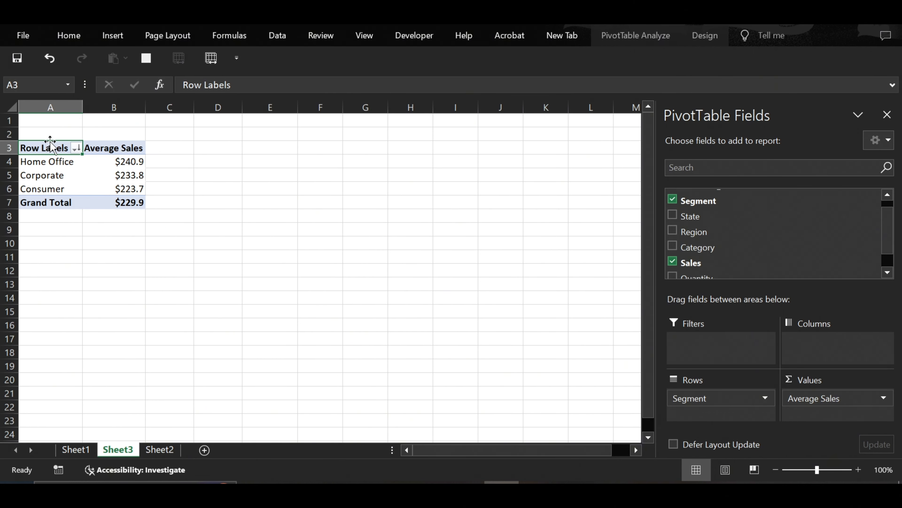
Copy the whole Average Sales PivotTable in A3:B7 and paste the copy at cell A10
left_click_drag(53, 146, 127, 203)
mouse_move(128, 203)
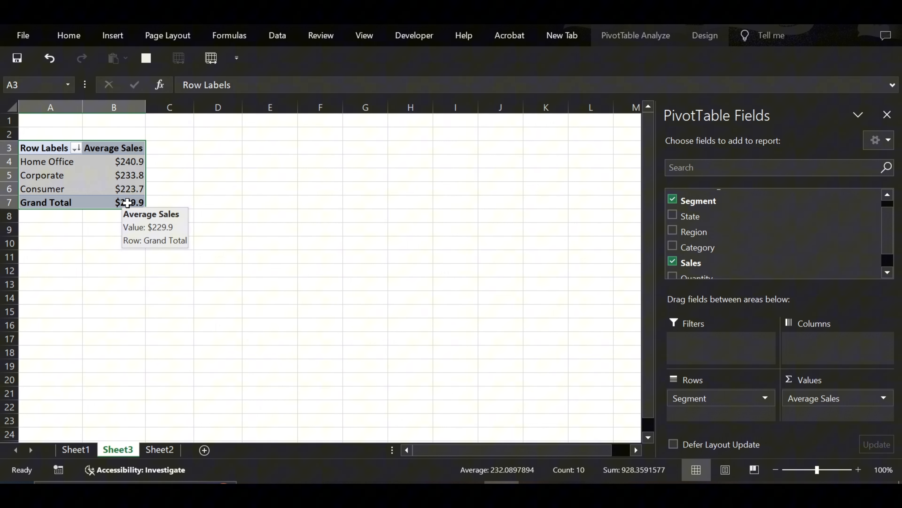
key("ctrl+c")
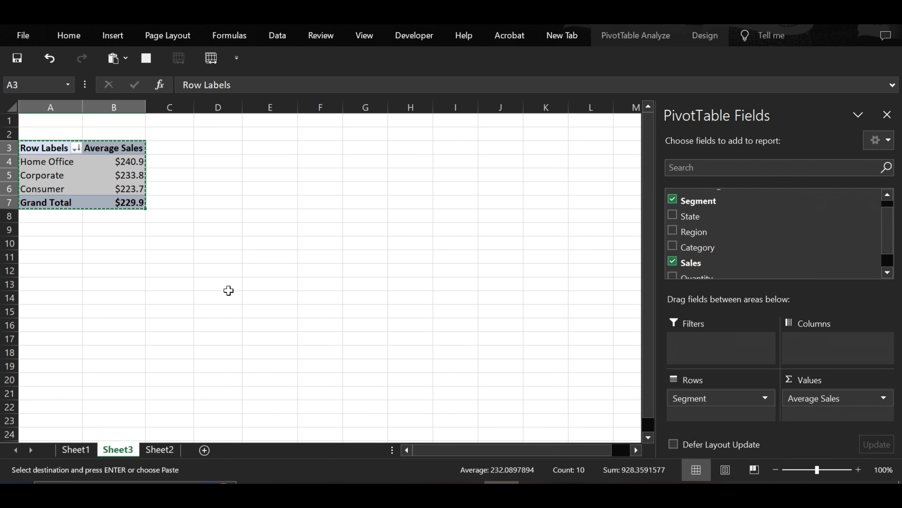
left_click(51, 244)
key("ctrl+v")
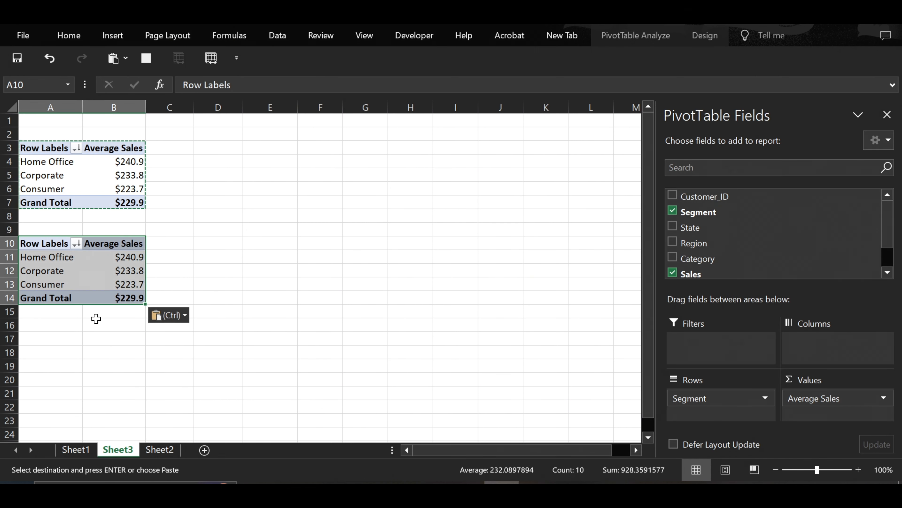
Remove the Segment and Average Sales fields from the copied PivotTable at A10
left_click_drag(704, 398, 590, 383)
left_click_drag(819, 398, 556, 378)
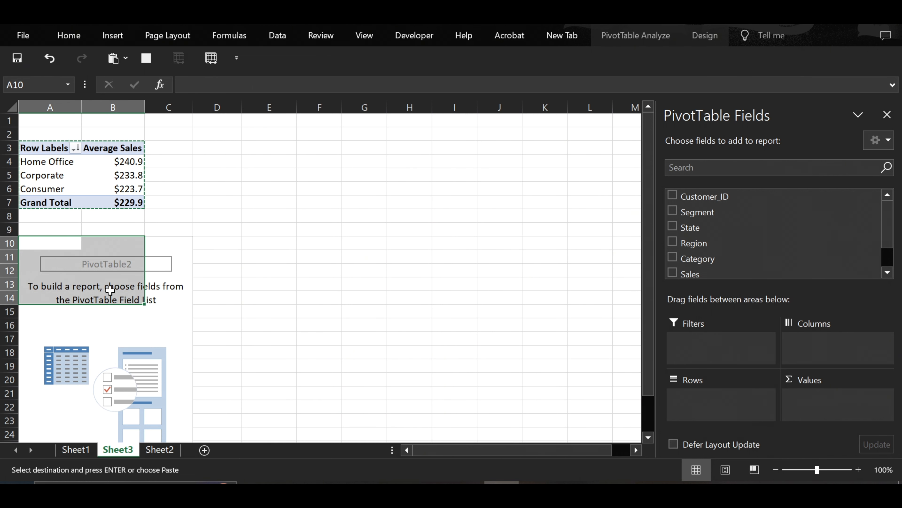
left_click(61, 244)
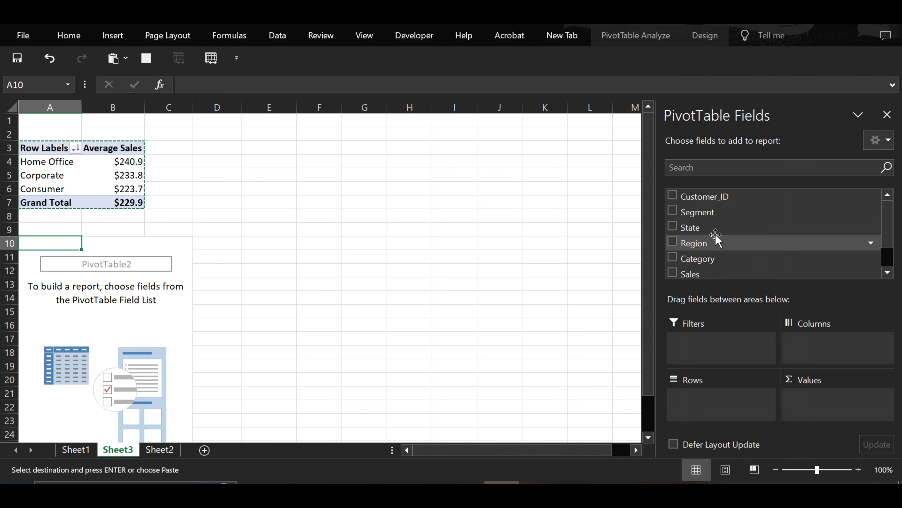
Build the second PivotTable with Region in Rows and Quantity in Values
scroll(734, 245, "down", 1)
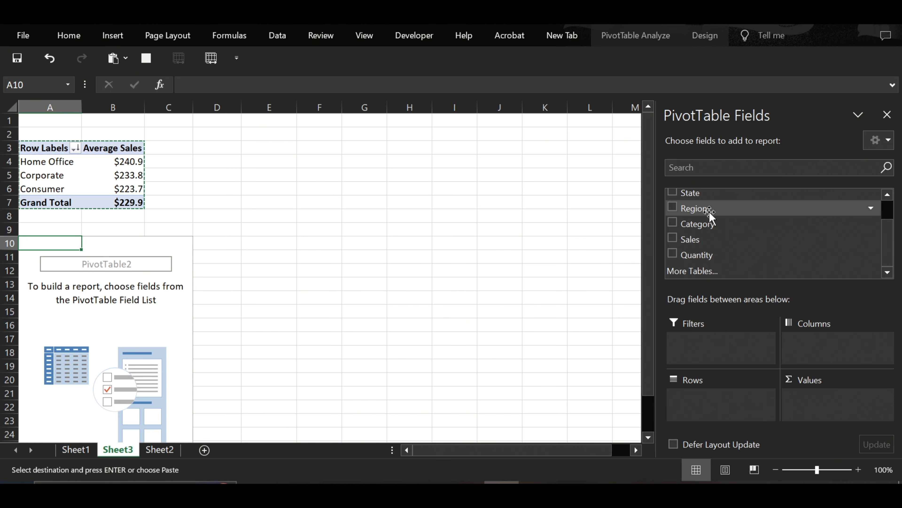
left_click_drag(709, 213, 697, 416)
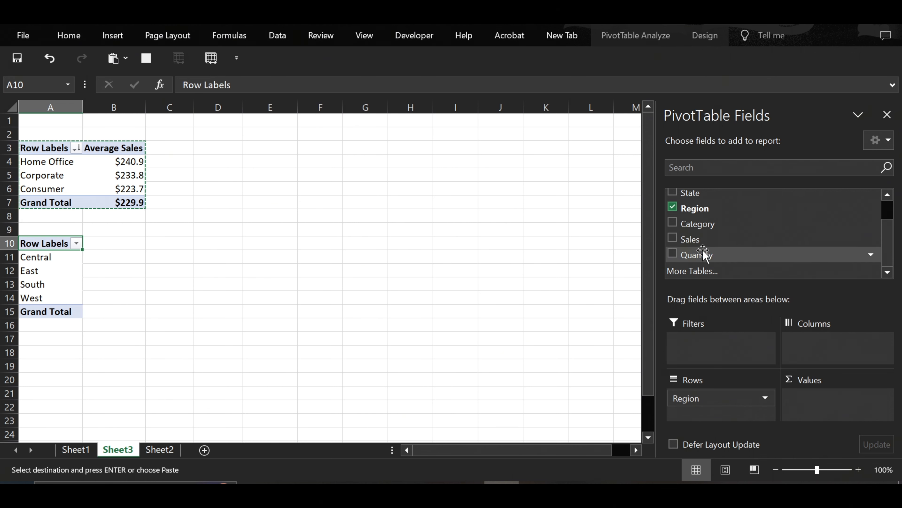
left_click_drag(715, 257, 820, 415)
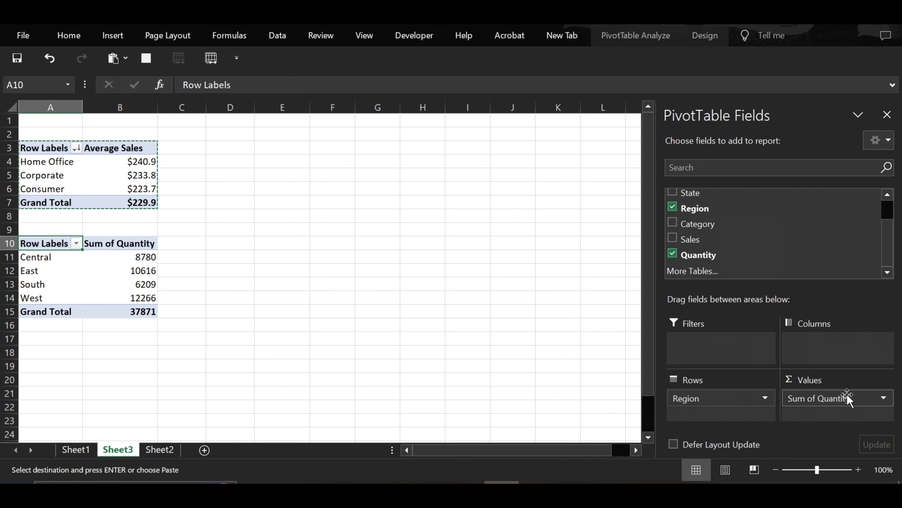
Rename the Quantity value field of the second PivotTable as Total Quantity
left_click(110, 248)
double_click(109, 247)
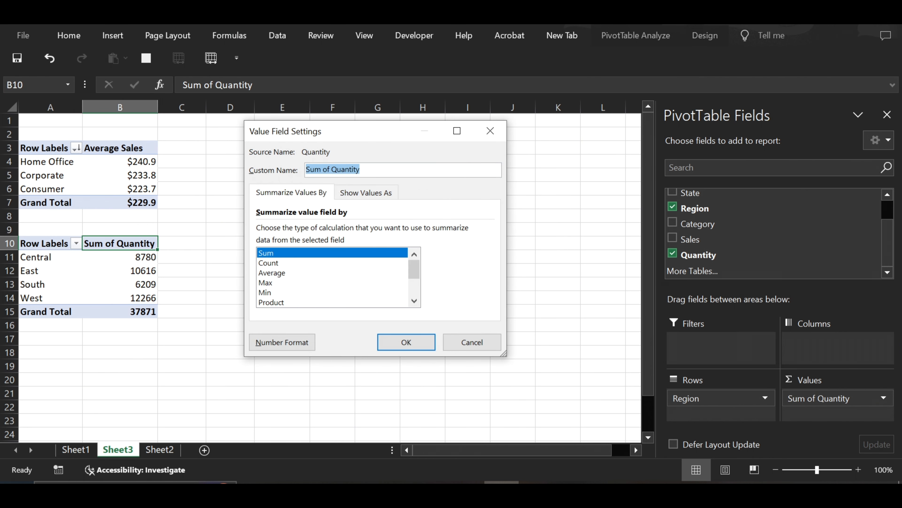
type("T")
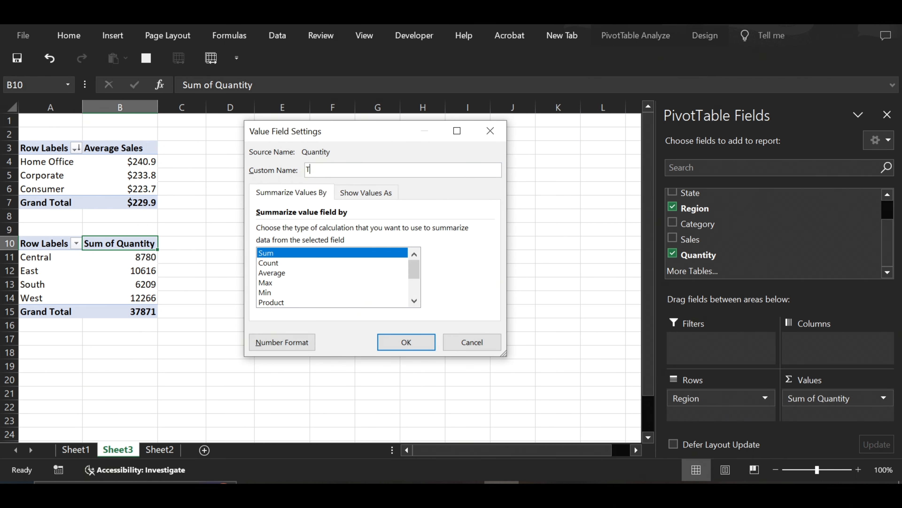
type("otal Quantity")
left_click(415, 342)
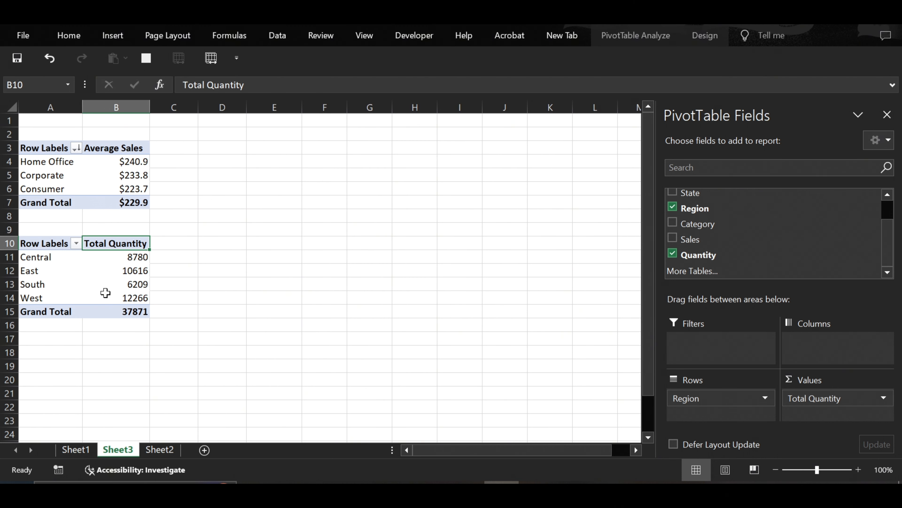
Sort the regions in the second PivotTable by Total Quantity from largest to smallest
mouse_move(106, 293)
left_click(134, 262)
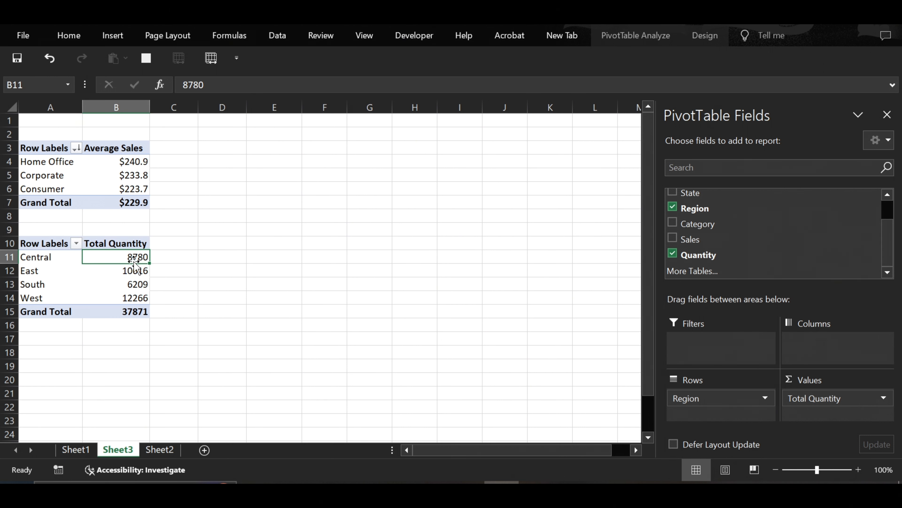
right_click(135, 262)
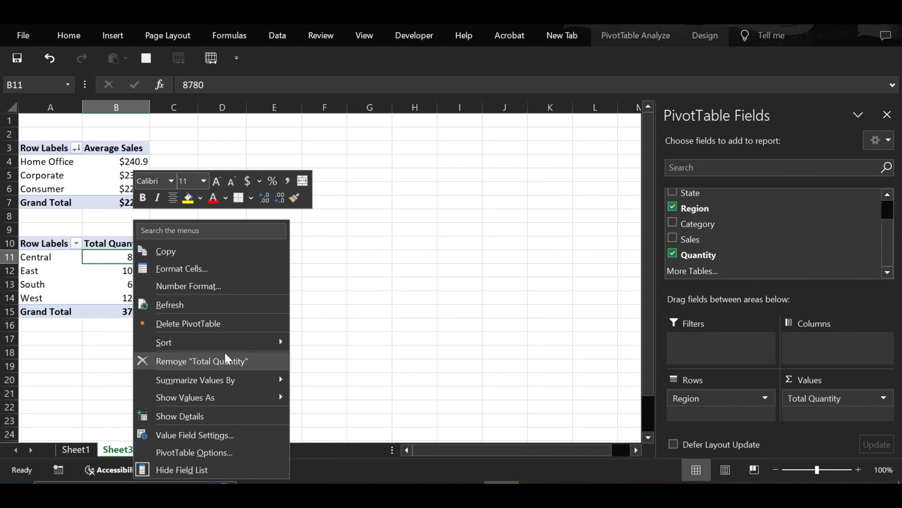
mouse_move(241, 342)
left_click(350, 361)
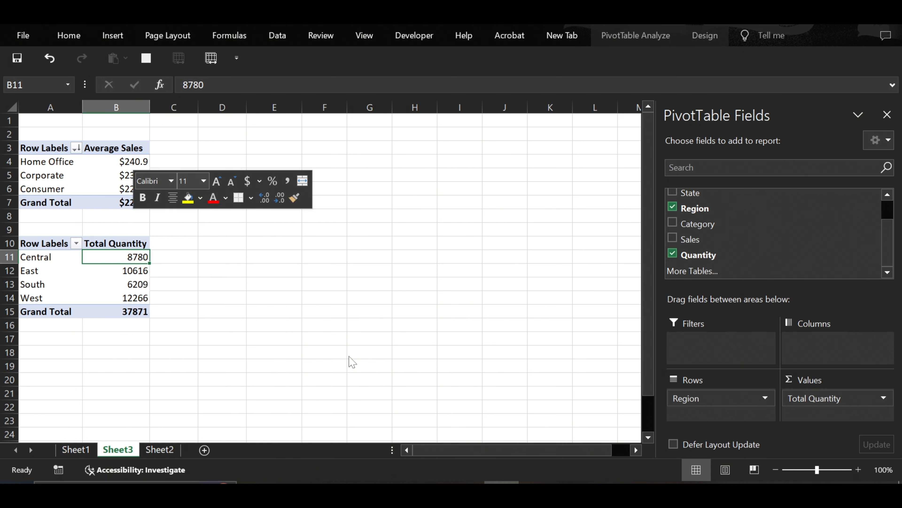
left_click(112, 270)
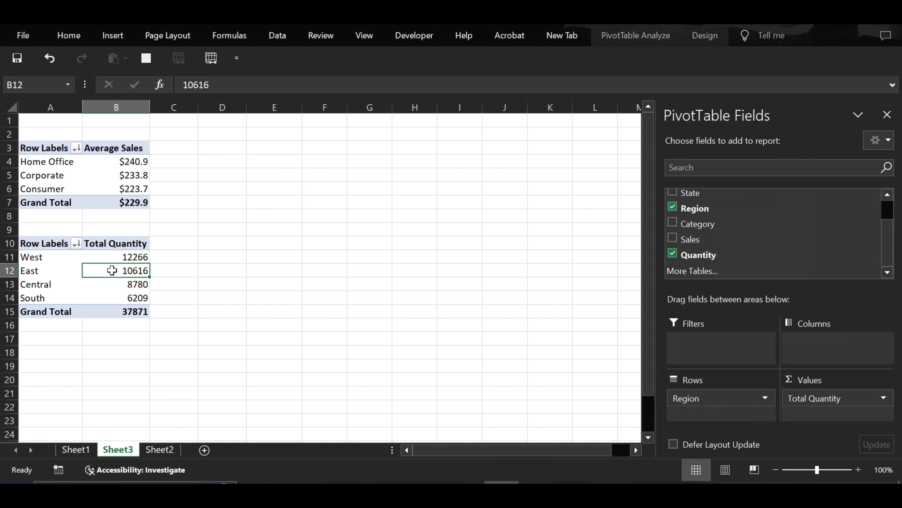
left_click_drag(112, 270, 93, 270)
Filter the regions in the second PivotTable to the top 2 items by Total Quantity
left_click(74, 246)
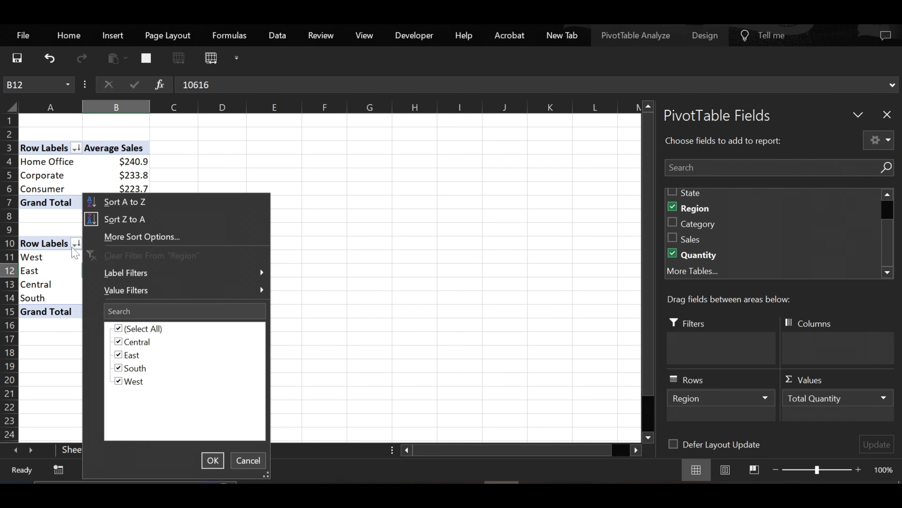
mouse_move(128, 268)
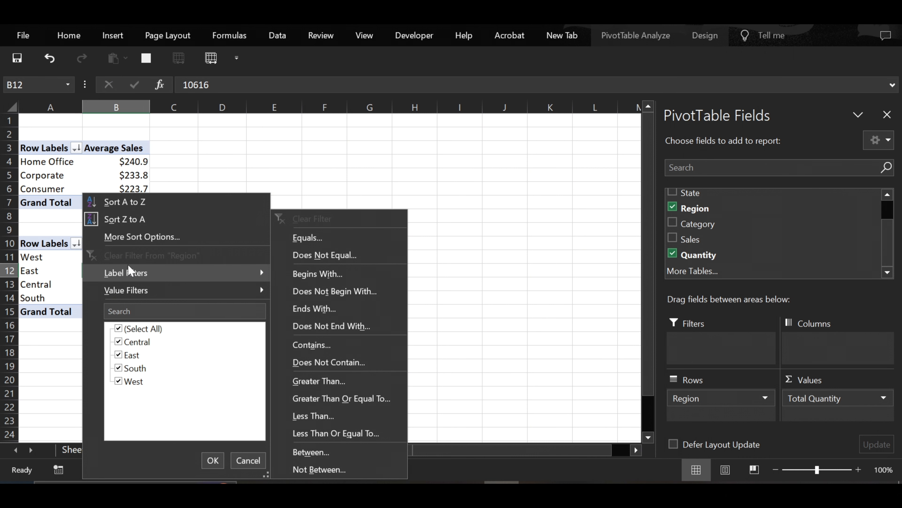
mouse_move(133, 290)
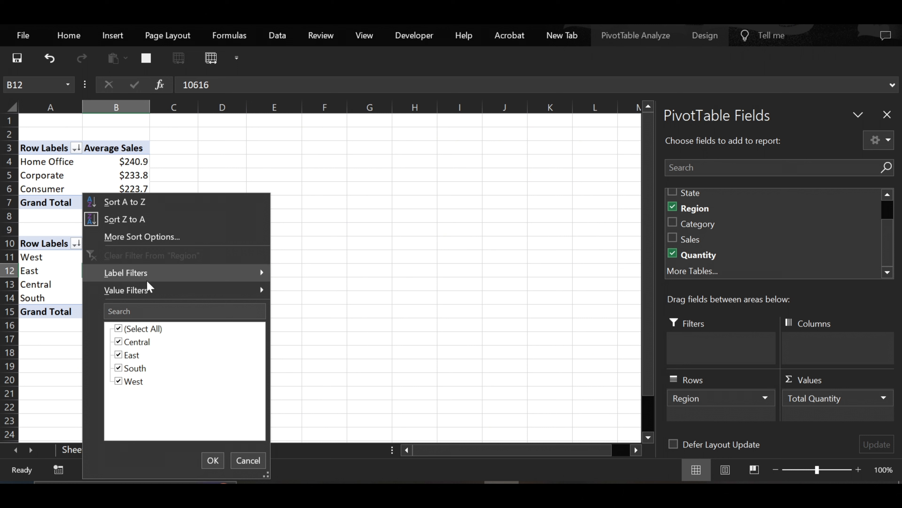
mouse_move(161, 281)
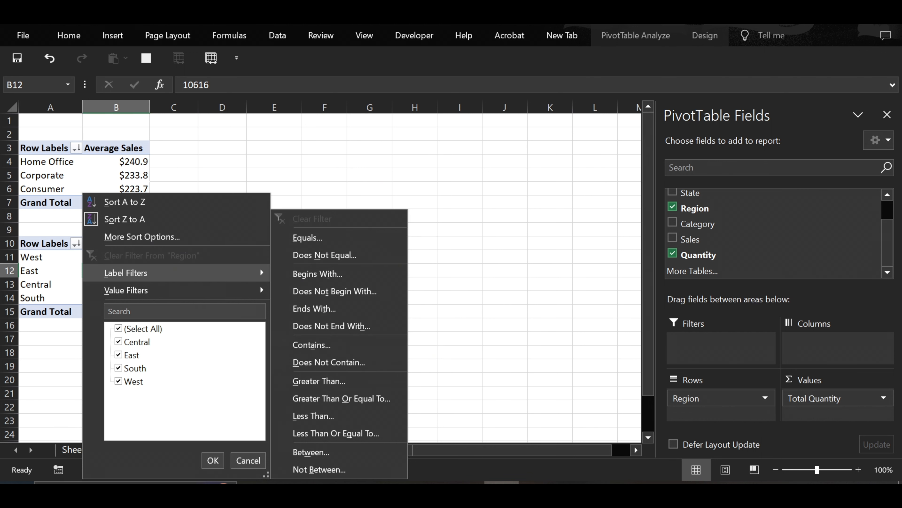
mouse_move(184, 294)
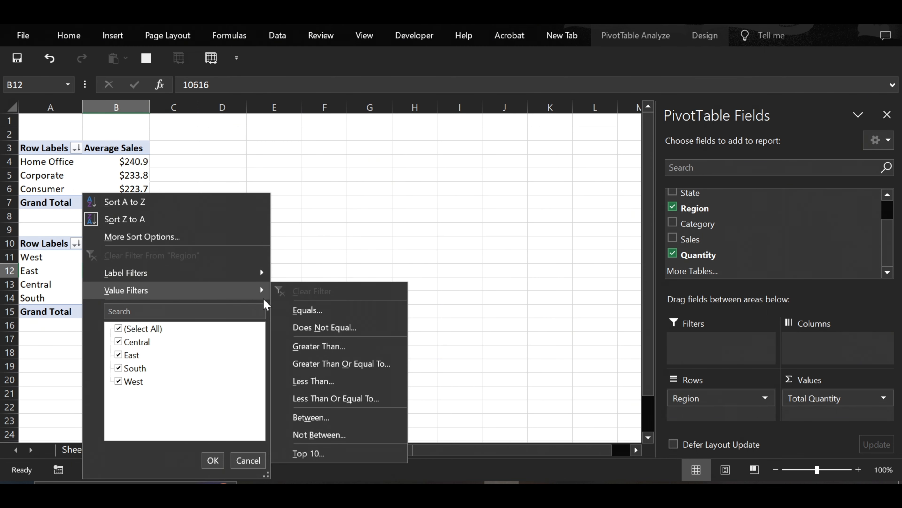
left_click(320, 455)
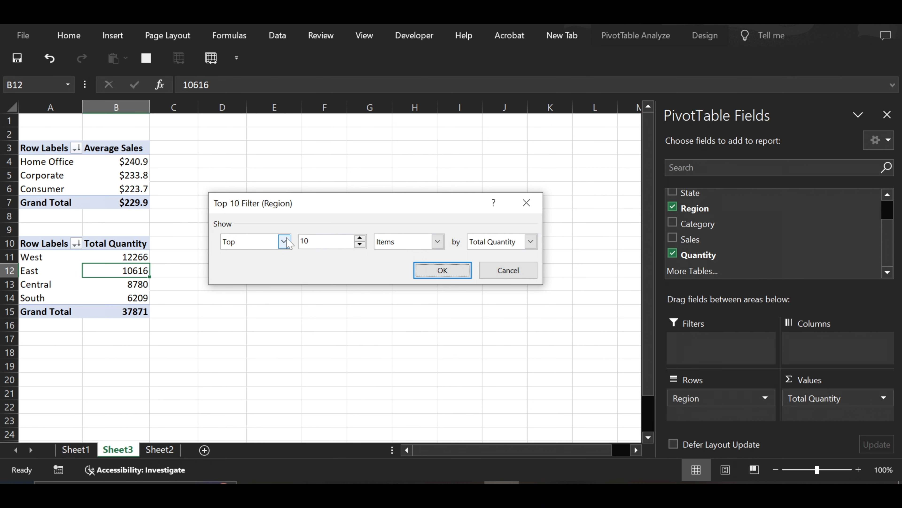
left_click(286, 243)
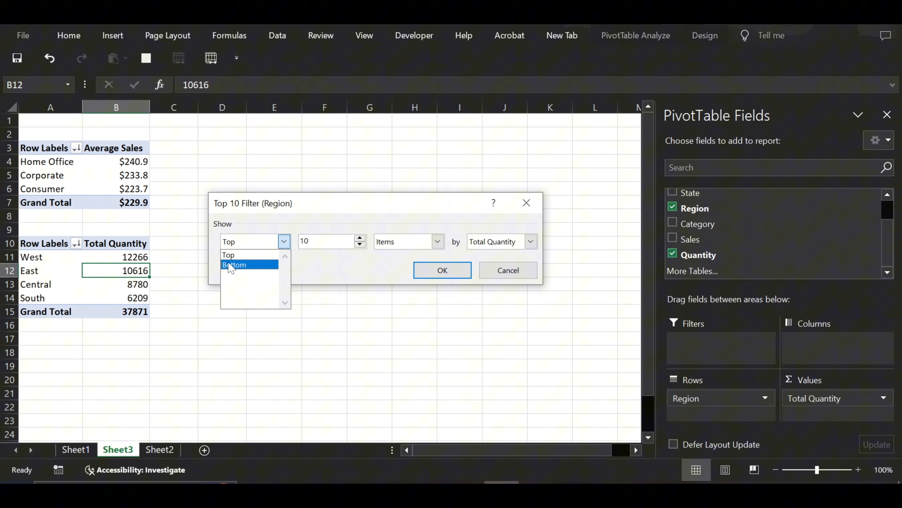
left_click(238, 255)
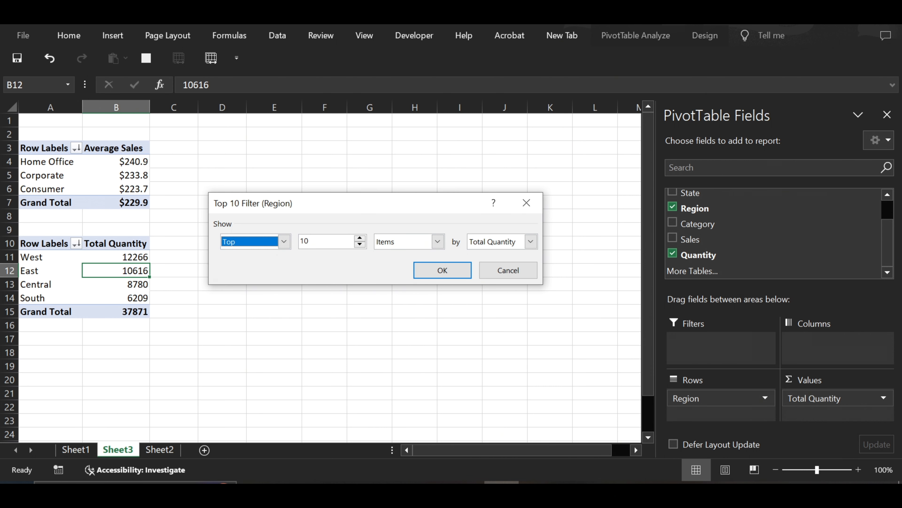
key("Tab")
type("2")
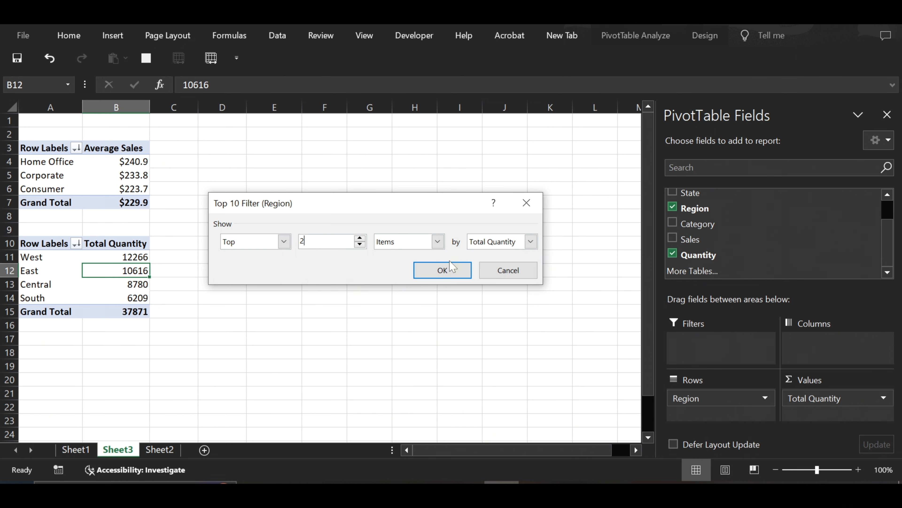
left_click(449, 270)
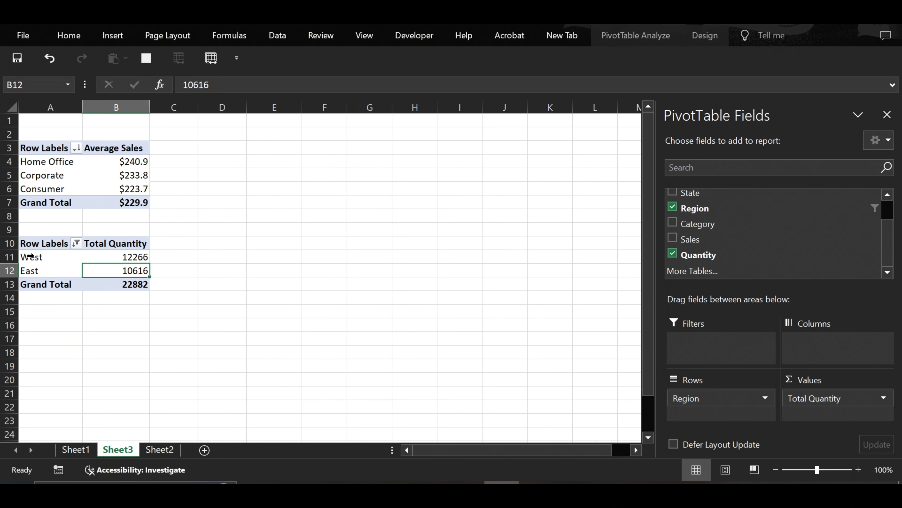
Clear the value filter from Region in the second PivotTable
left_click(8, 256)
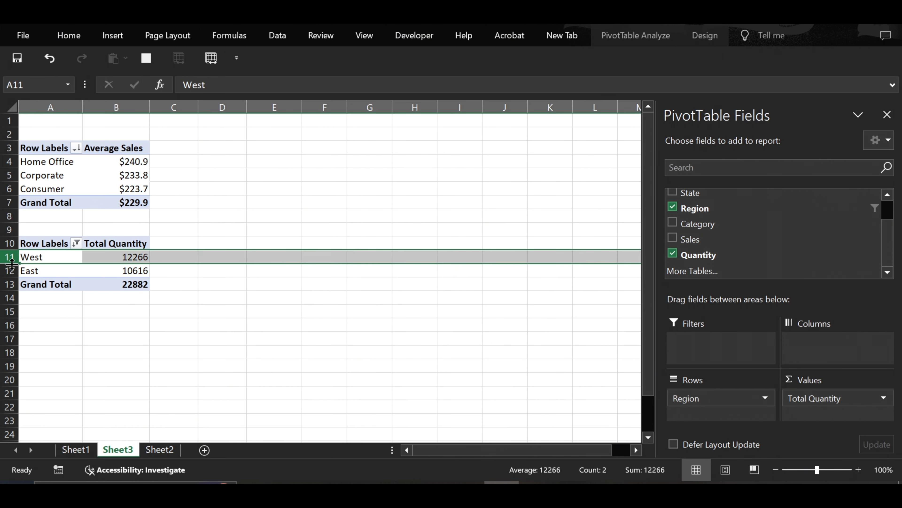
left_click(7, 271)
left_click(73, 255)
left_click(75, 243)
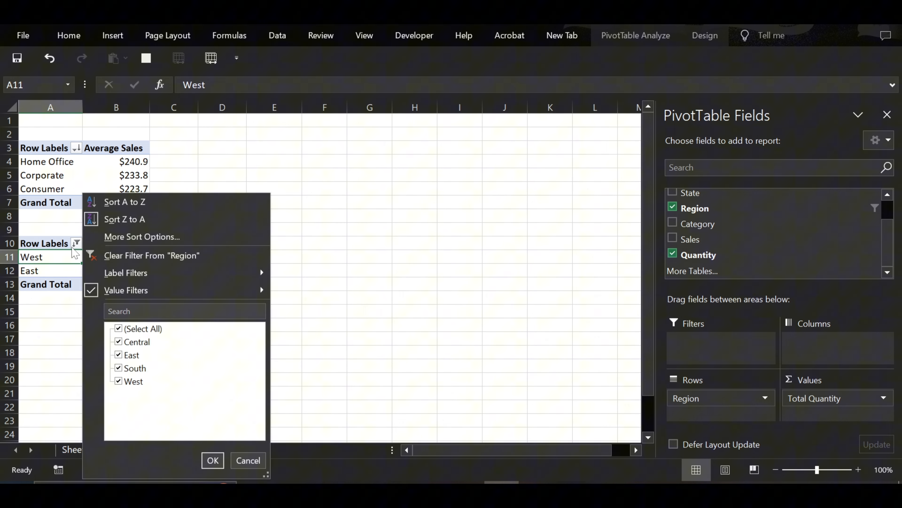
left_click(162, 256)
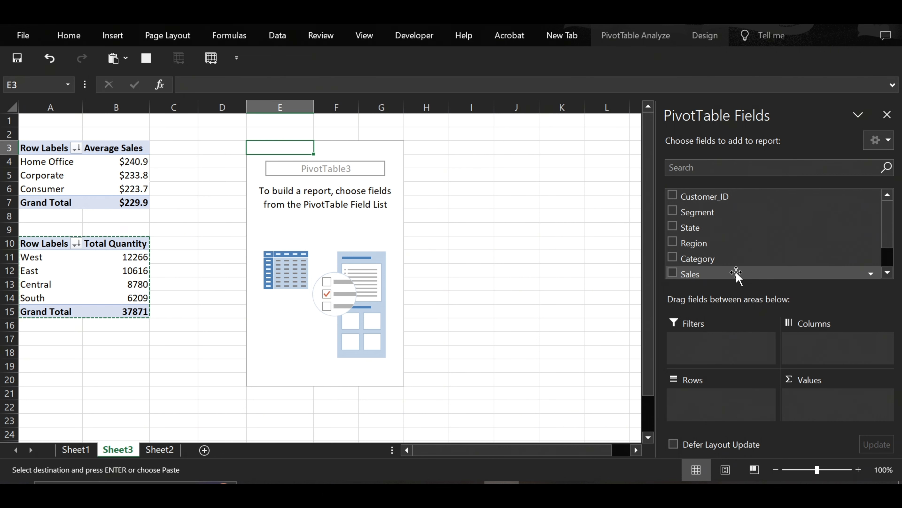
Build the third PivotTable at E3 with Sales in Values, Segment in Columns and Region in Rows
left_click_drag(736, 273, 844, 340)
left_click_drag(853, 384, 854, 400)
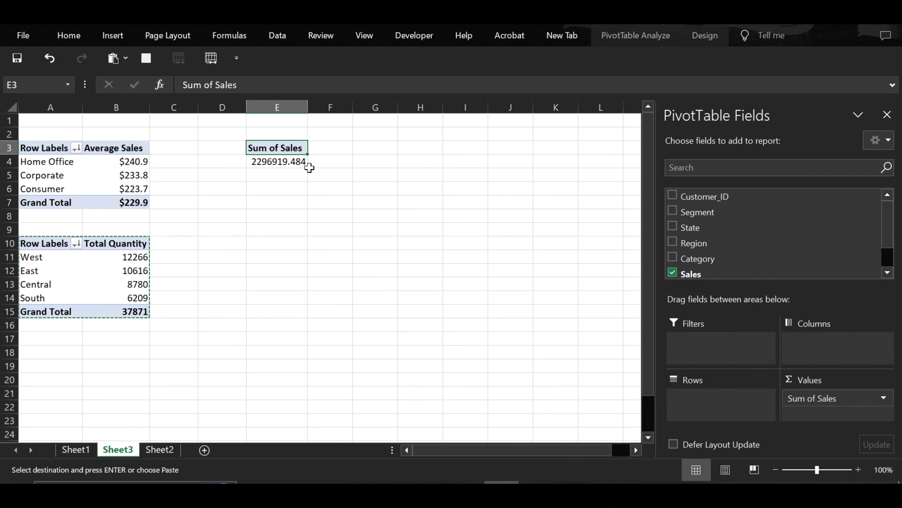
mouse_move(277, 163)
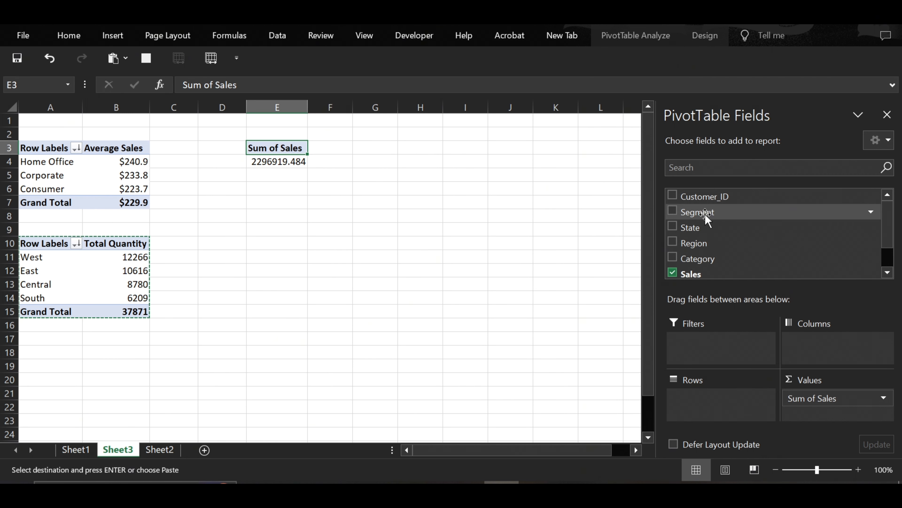
left_click_drag(704, 214, 827, 343)
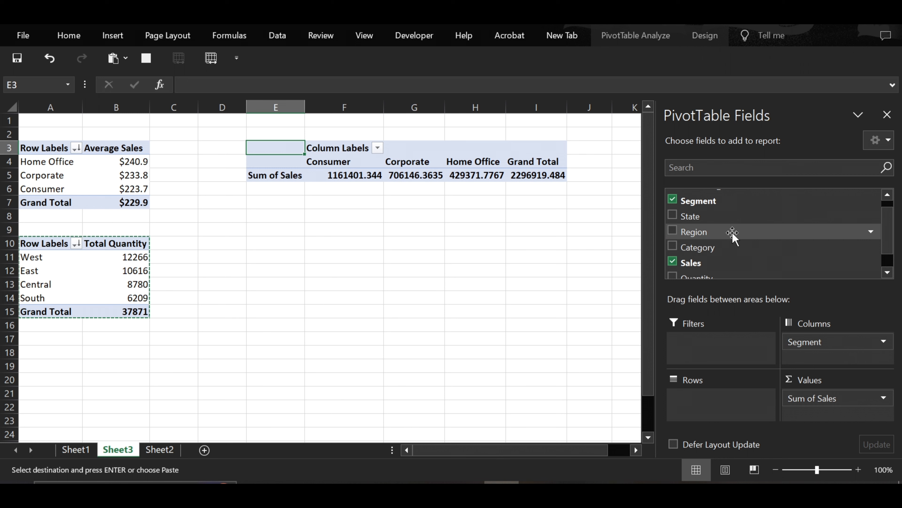
left_click_drag(727, 233, 713, 397)
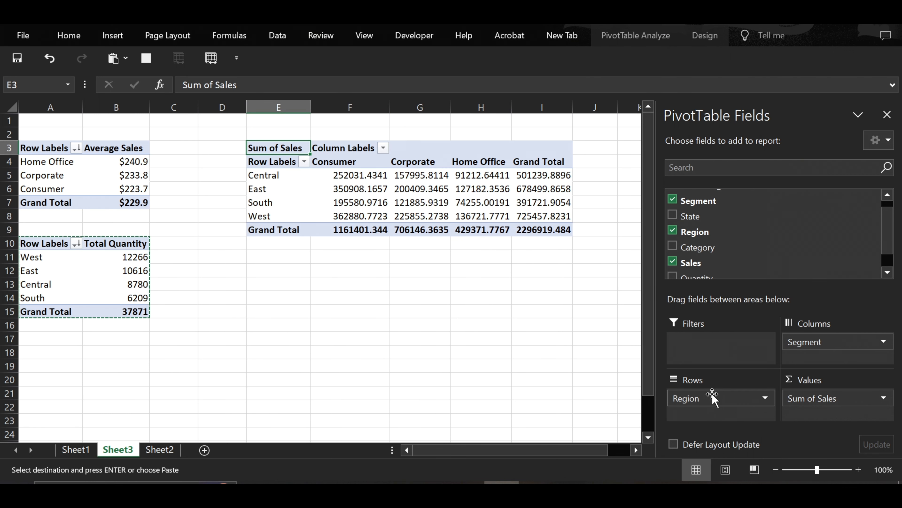
Examine the third PivotTable's Consumer sales for Central and East, and its Corporate sales for South
left_click(307, 193)
left_click(284, 176)
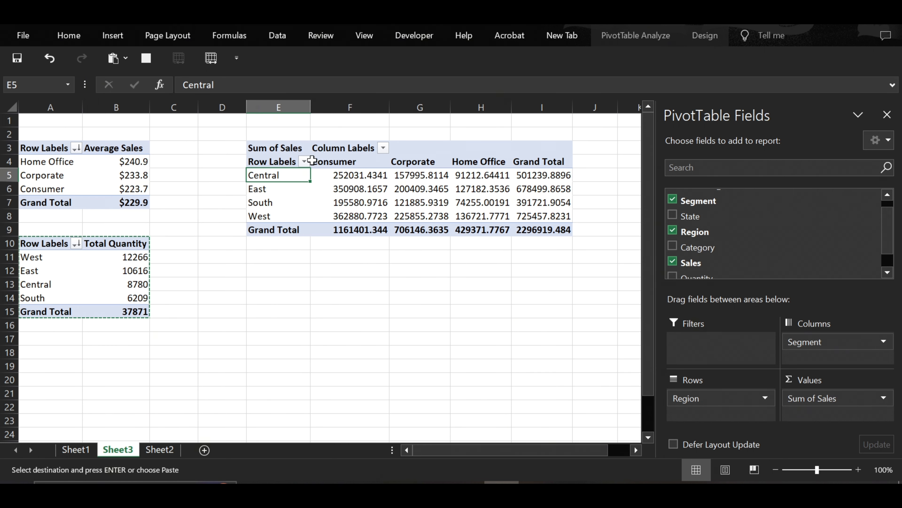
left_click(345, 164)
left_click(347, 174)
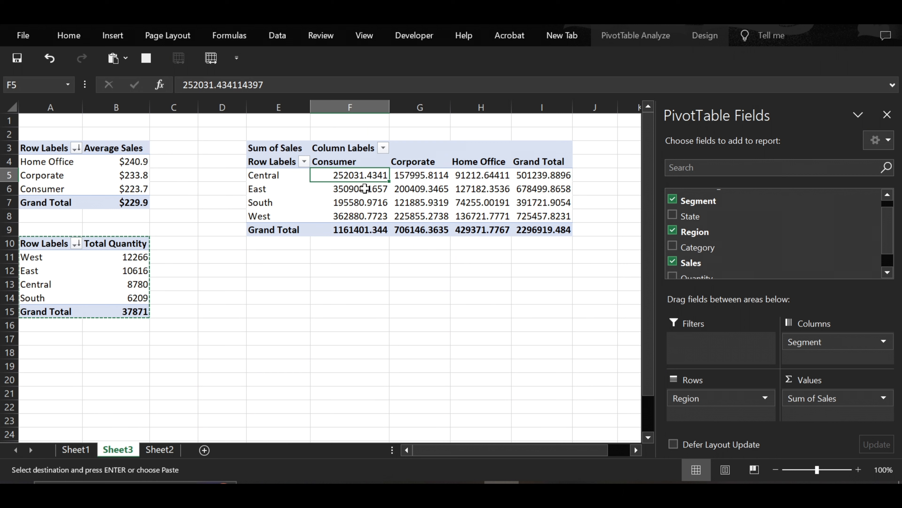
left_click(365, 191)
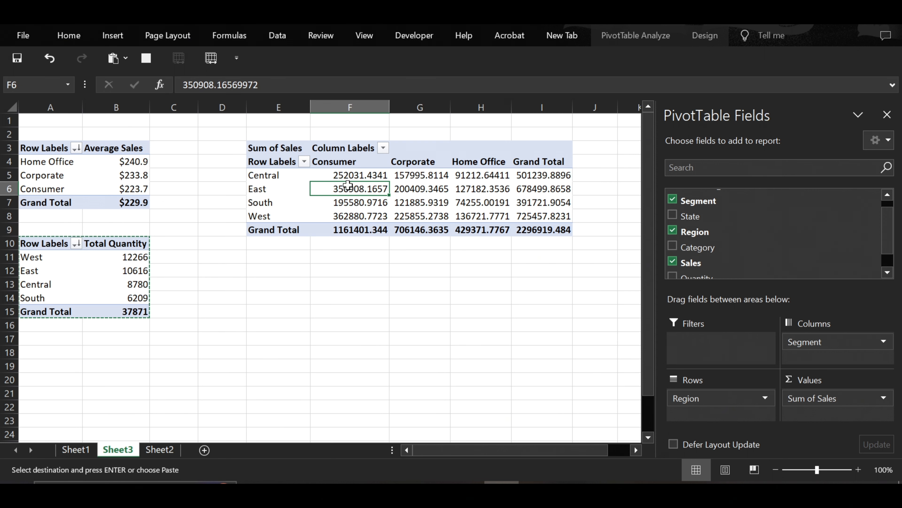
left_click(418, 203)
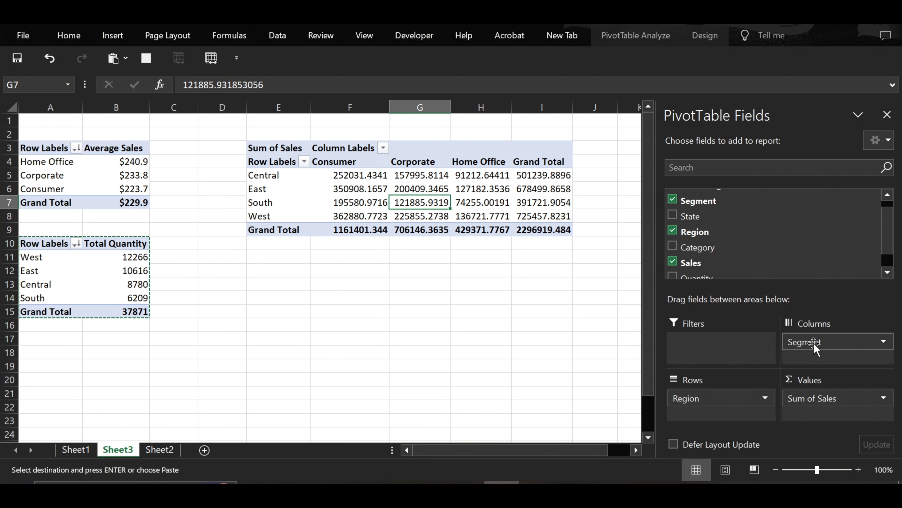
Move Segment beneath Region in Rows and collapse the Central, East, South and West groups
left_click_drag(813, 343, 705, 420)
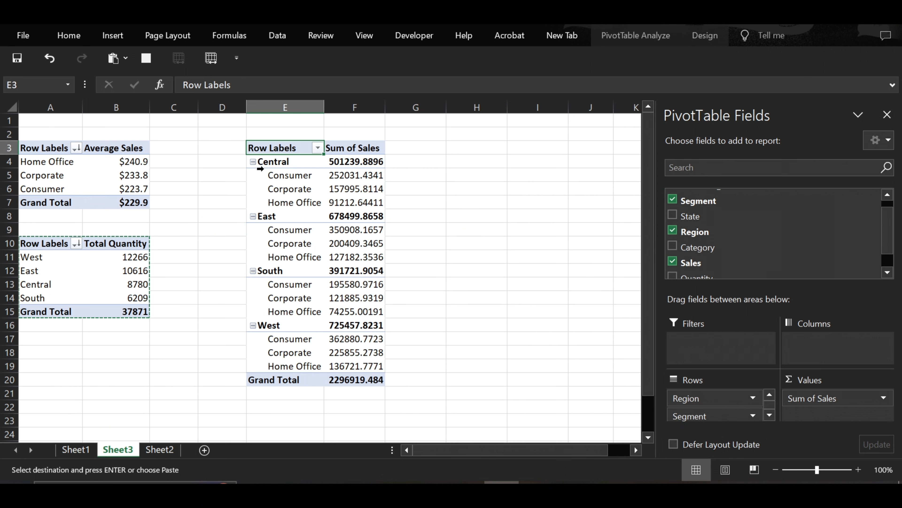
left_click(254, 162)
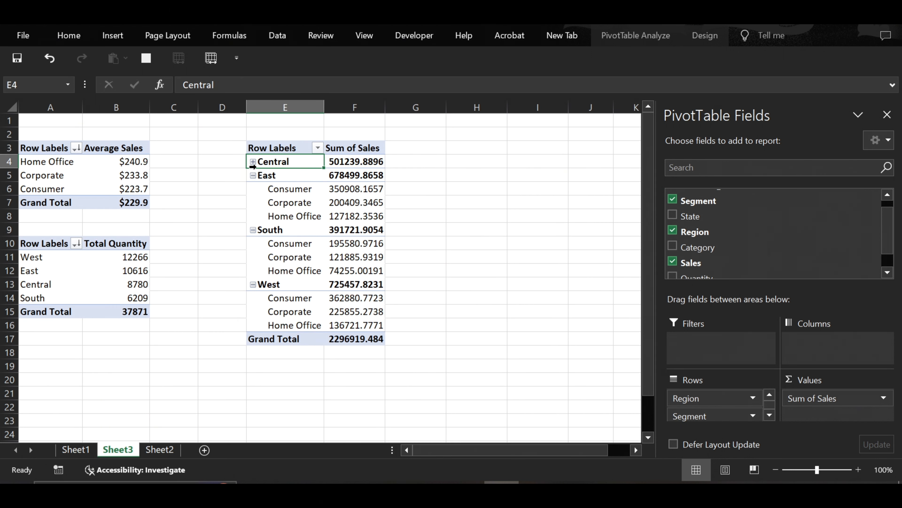
left_click(252, 175)
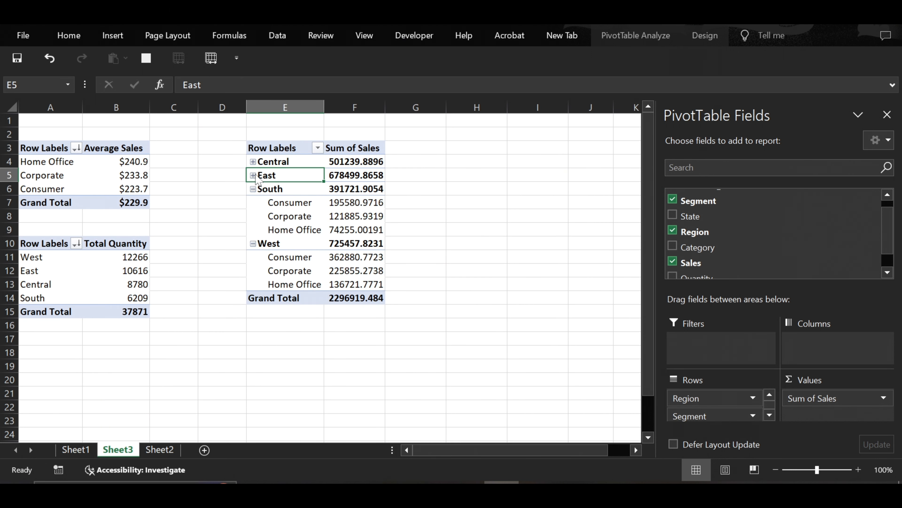
left_click(252, 189)
left_click(253, 202)
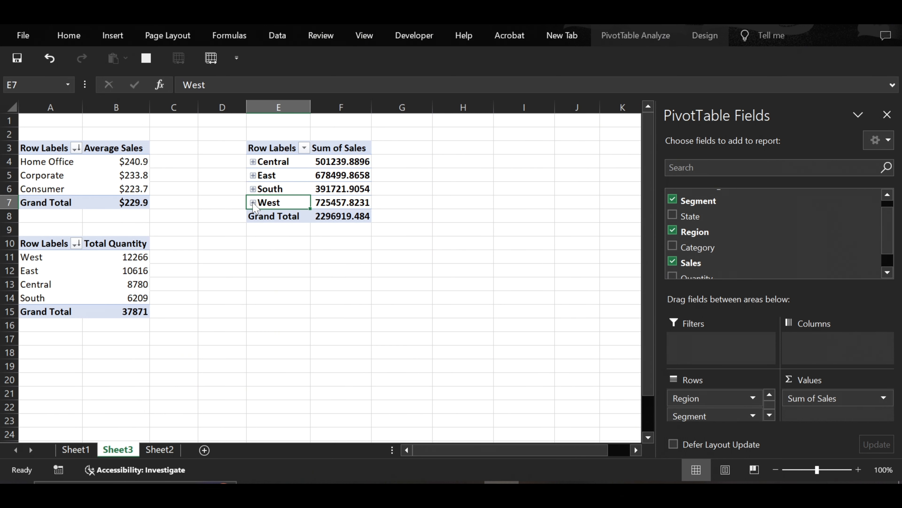
Expand the Central group to check its Consumer and Corporate rows, and move Segment back to Columns
left_click(253, 162)
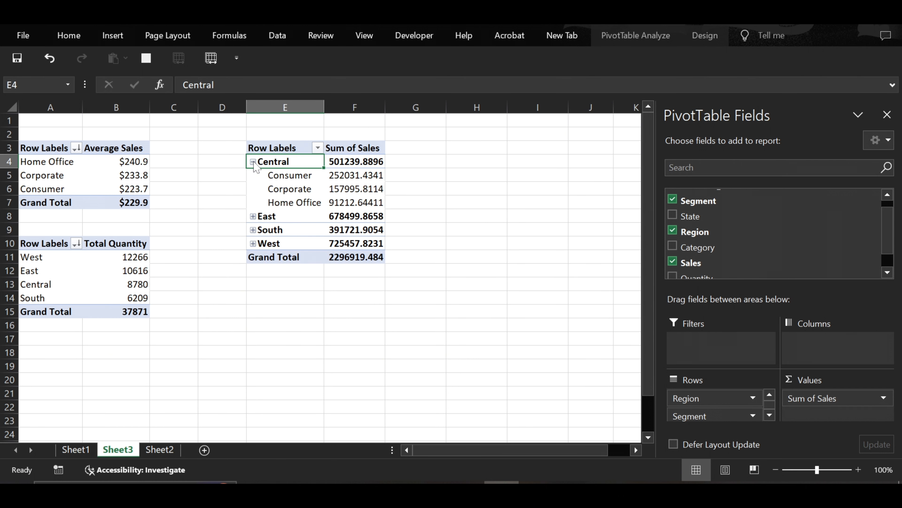
left_click(295, 175)
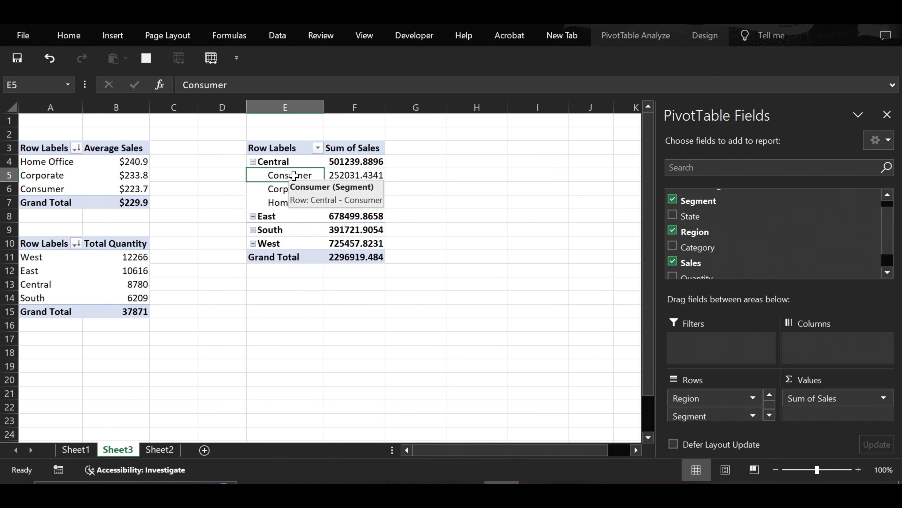
left_click(336, 176)
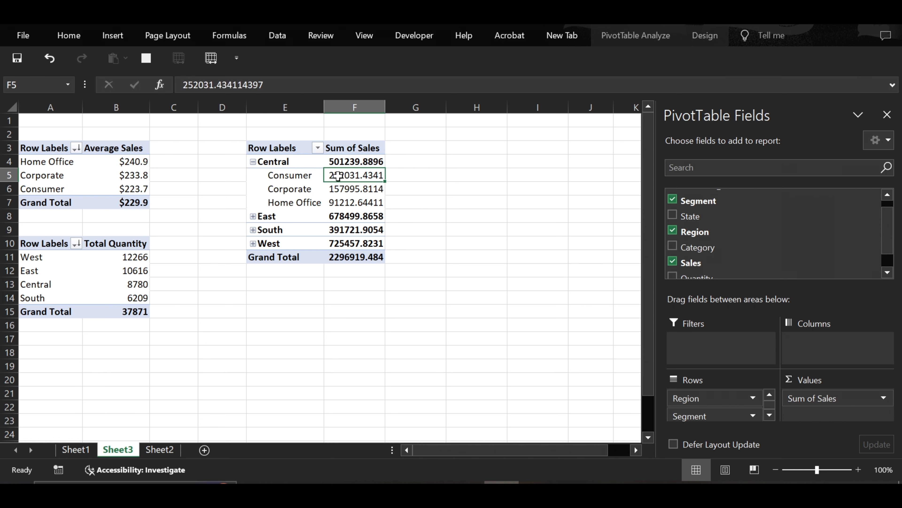
left_click(296, 189)
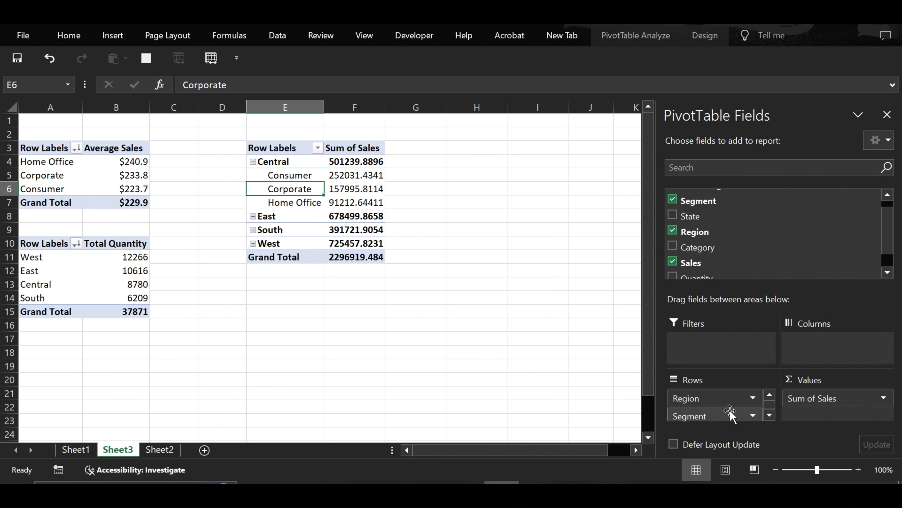
left_click_drag(731, 412, 817, 350)
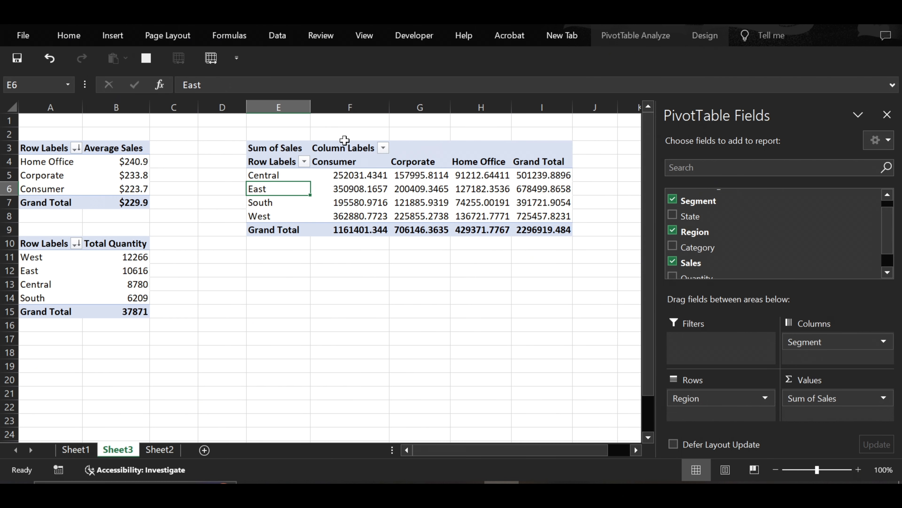
Add Category as a report filter to the third PivotTable
mouse_move(409, 198)
scroll(717, 255, "down", 1)
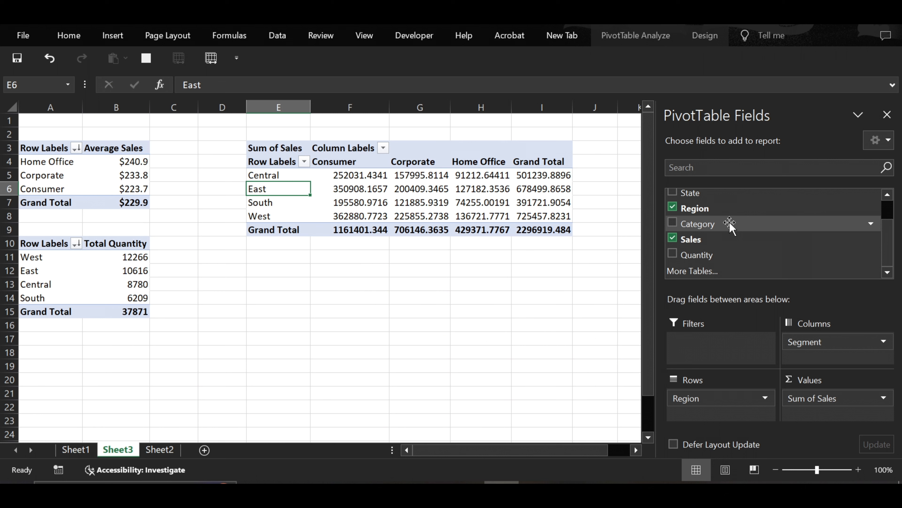
left_click_drag(730, 223, 719, 346)
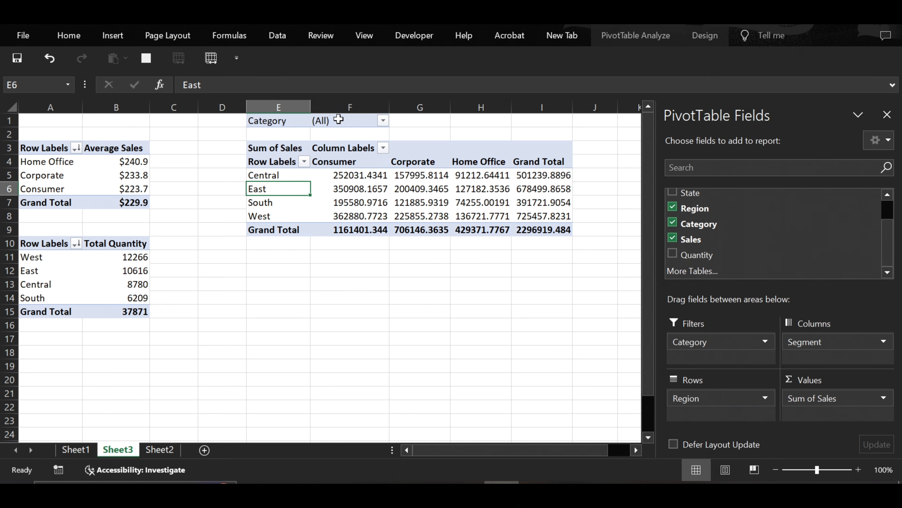
Filter the third PivotTable's Category report filter to Office Supplies and examine Central's Consumer sales
left_click(384, 121)
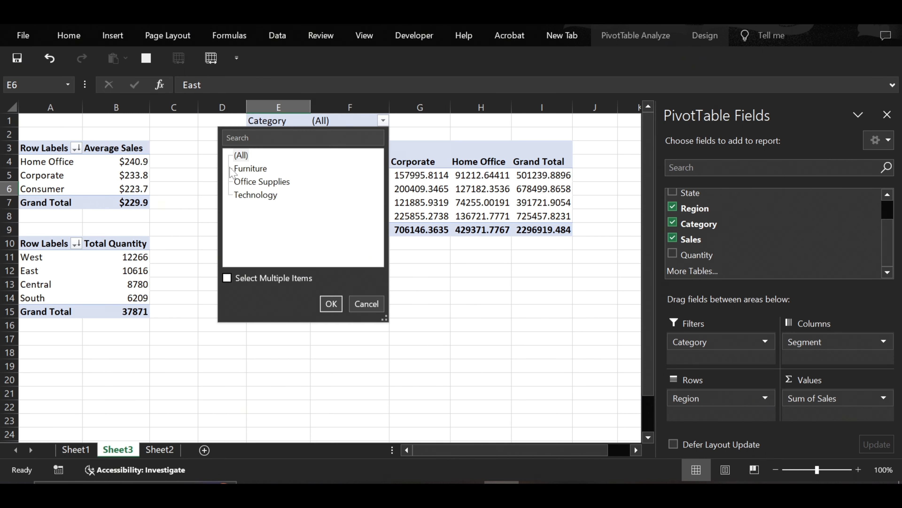
left_click(263, 170)
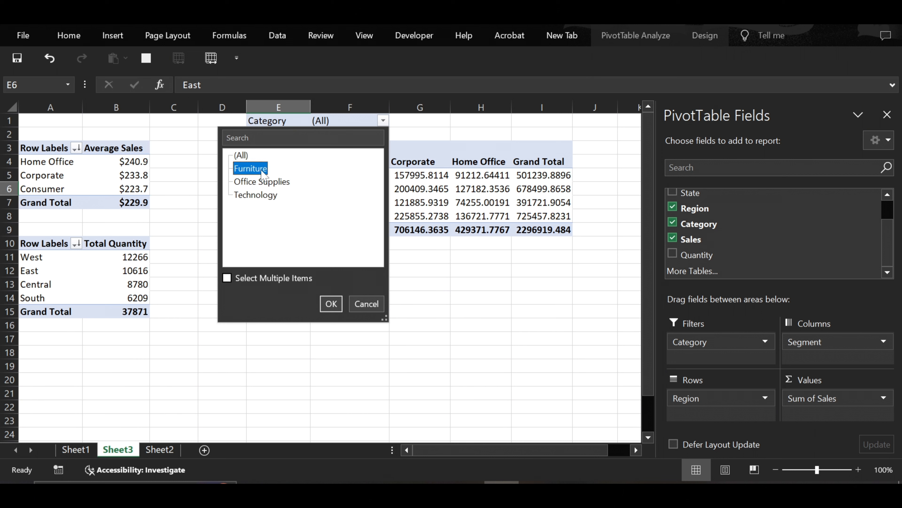
left_click(266, 182)
left_click(265, 194)
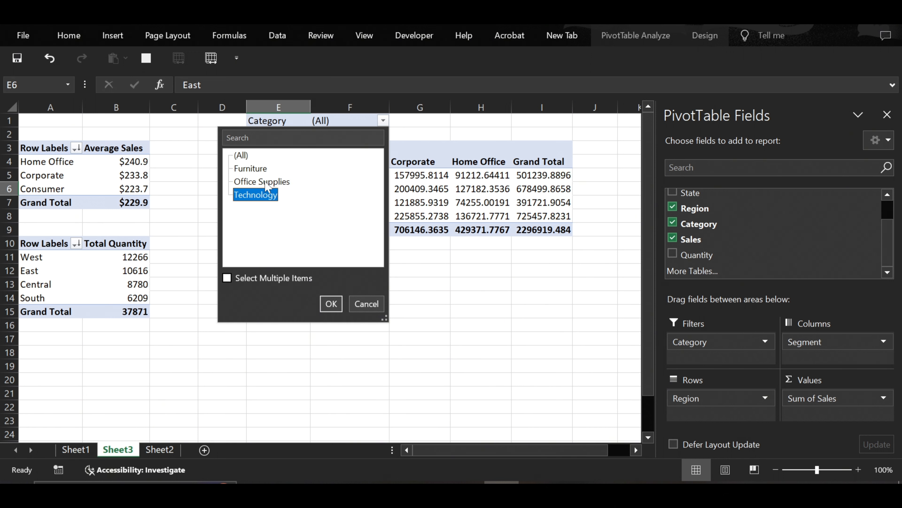
left_click(266, 182)
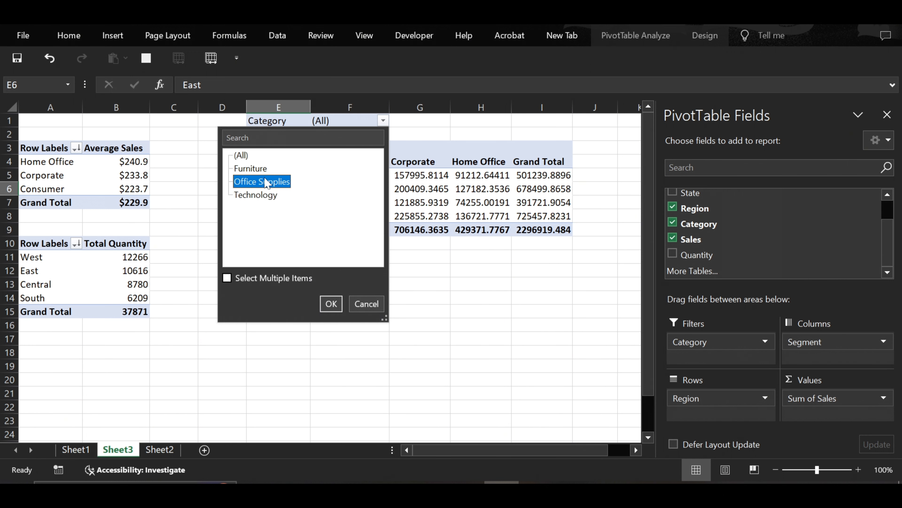
left_click(324, 302)
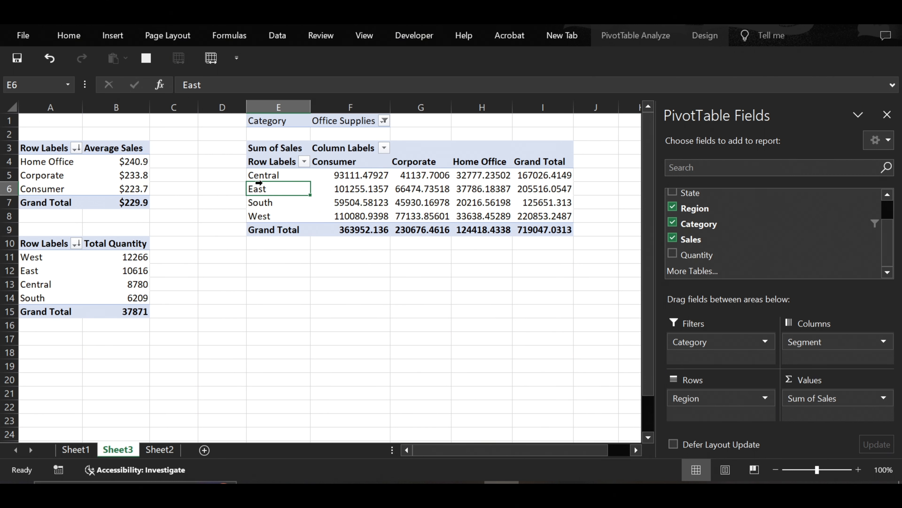
left_click(258, 176)
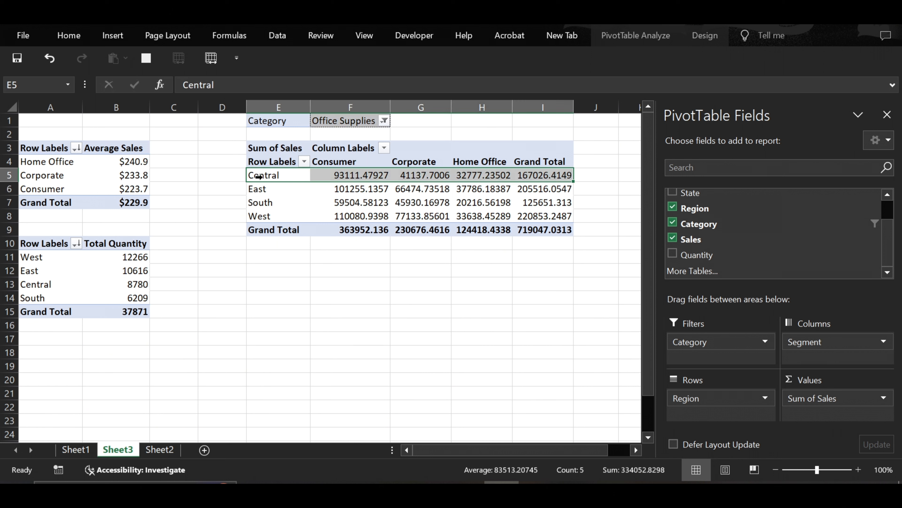
left_click(350, 174)
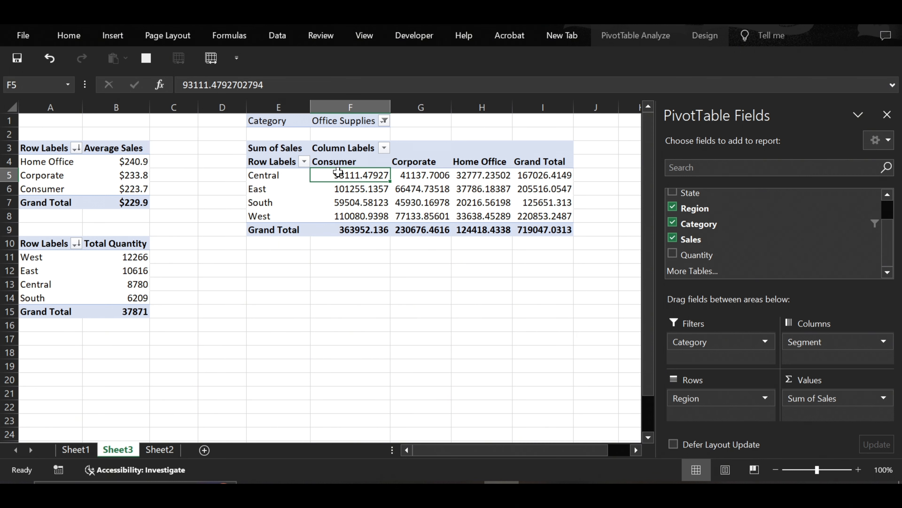
mouse_move(375, 172)
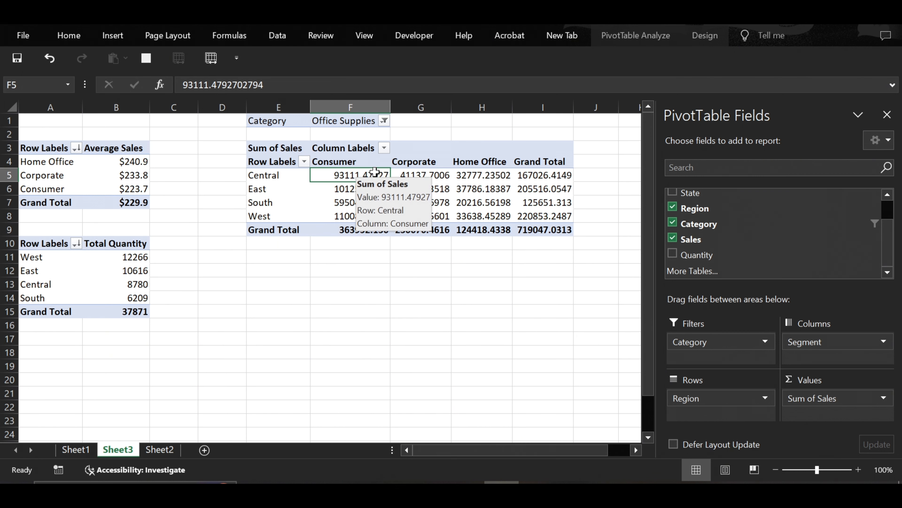
left_click(466, 189)
Switch the Category report filter to Furniture and check the Central Consumer and East Corporate sales
left_click(384, 120)
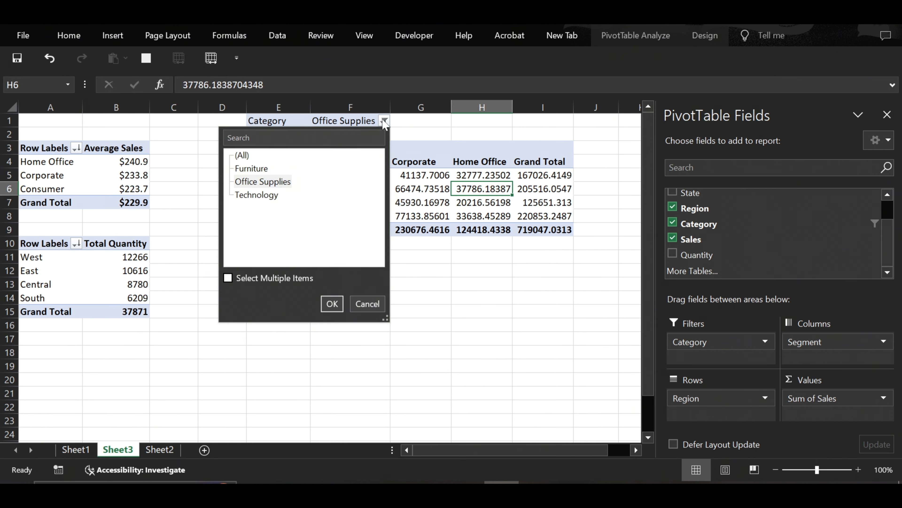
left_click(251, 168)
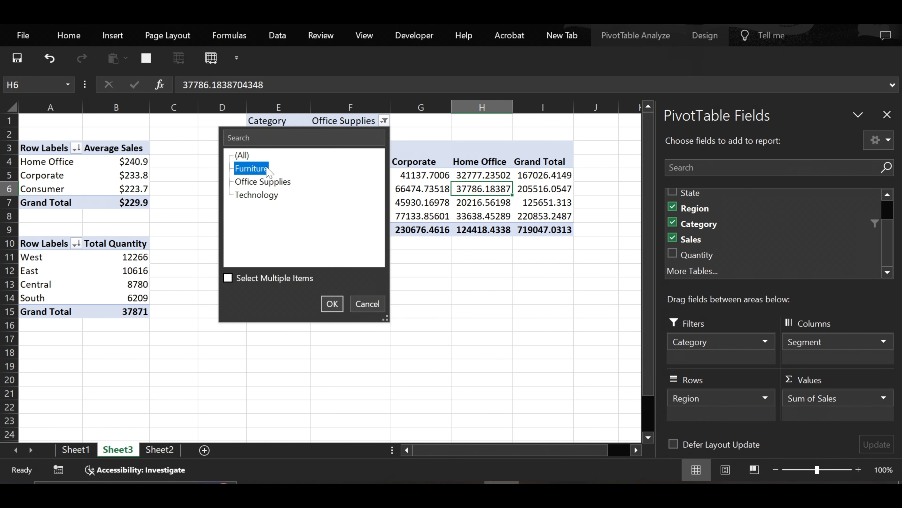
left_click(332, 304)
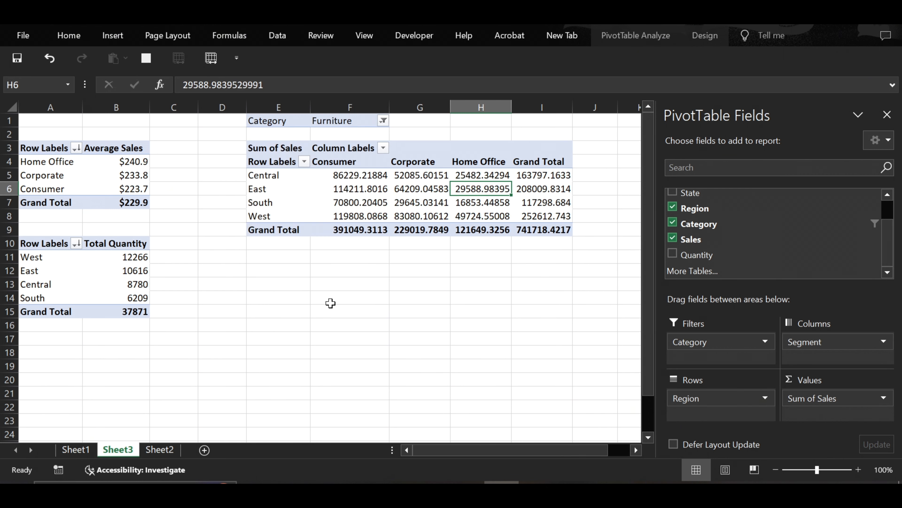
left_click(348, 175)
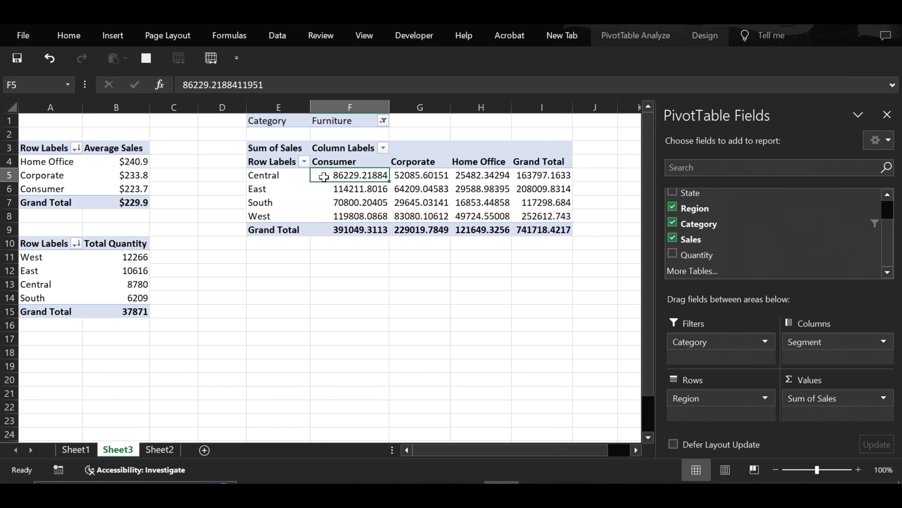
mouse_move(359, 178)
mouse_move(416, 189)
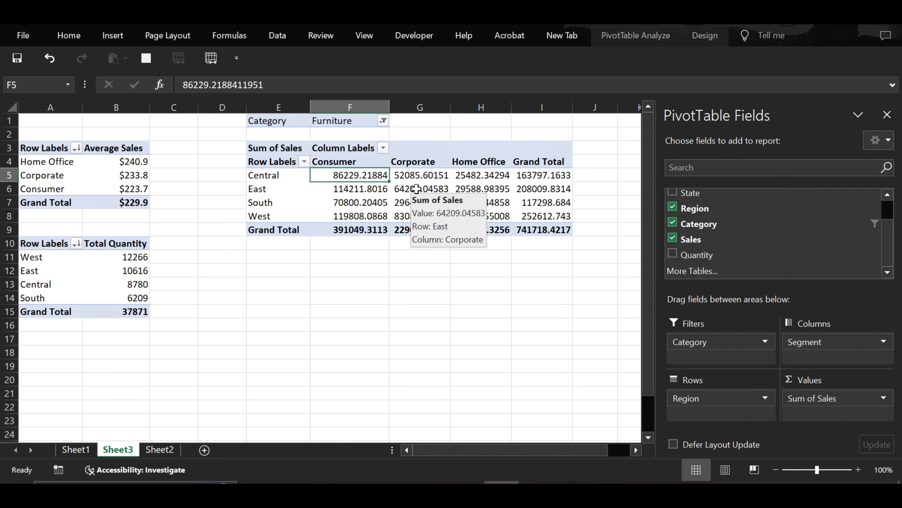
Undo the Furniture filter and remove Category from the third PivotTable's report filters
key("ctrl+z")
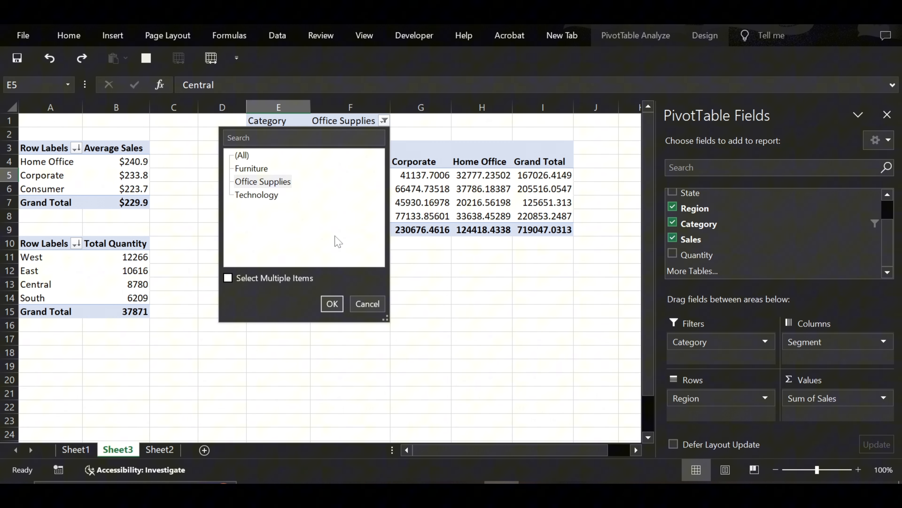
left_click(371, 303)
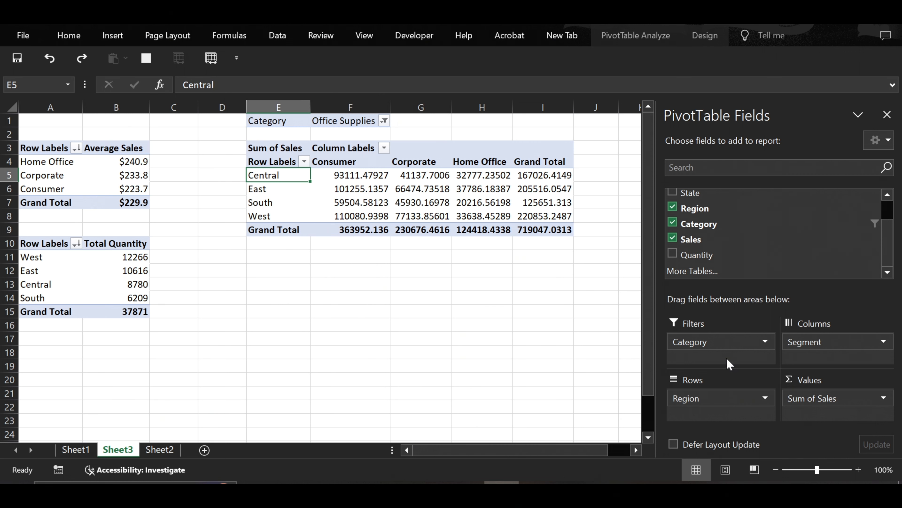
left_click_drag(715, 343, 604, 346)
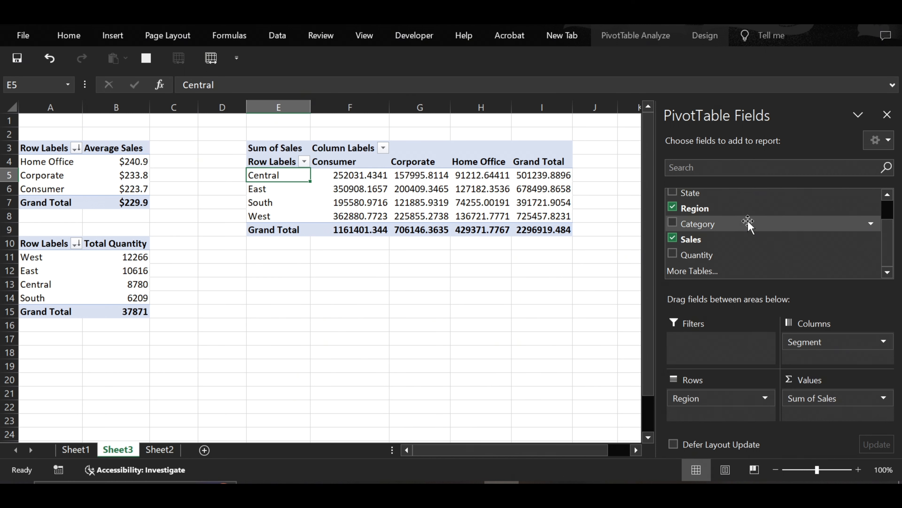
Insert a Category slicer for the third PivotTable, then shorten it to fit its three items and place it beneath the table
left_click(276, 148)
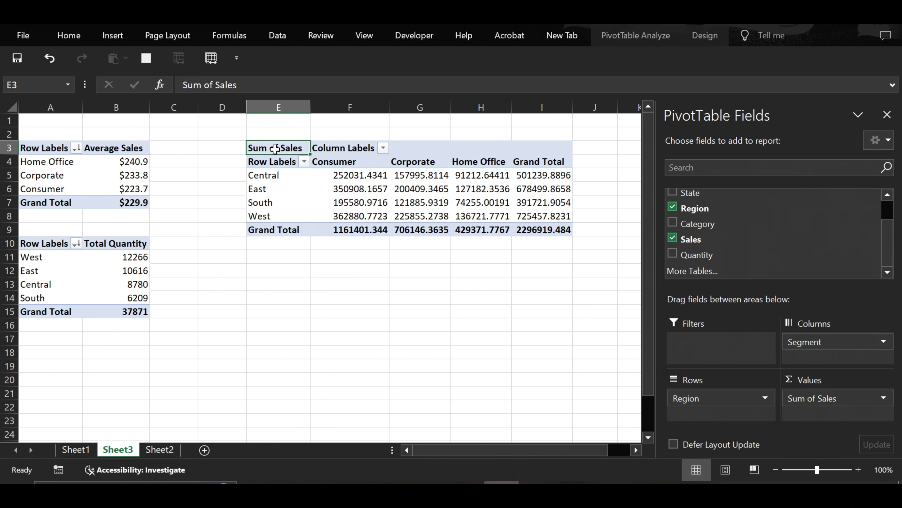
left_click(104, 32)
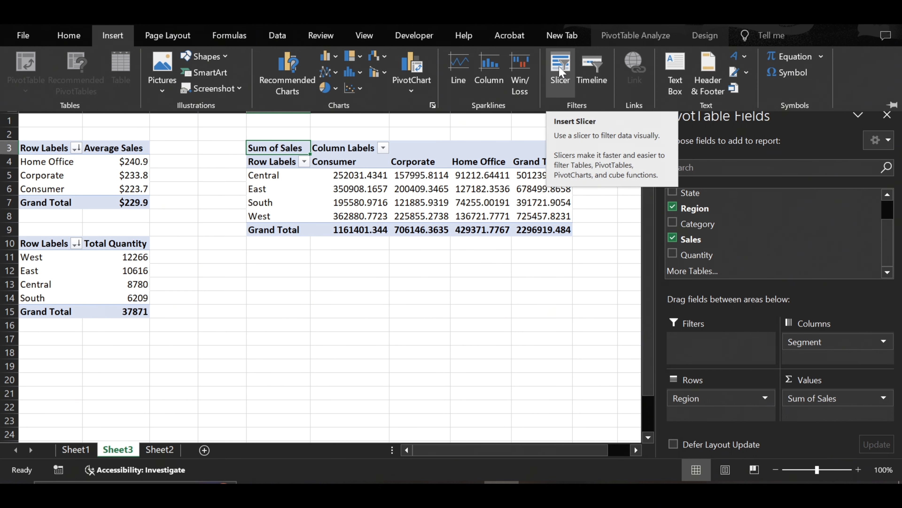
left_click(560, 71)
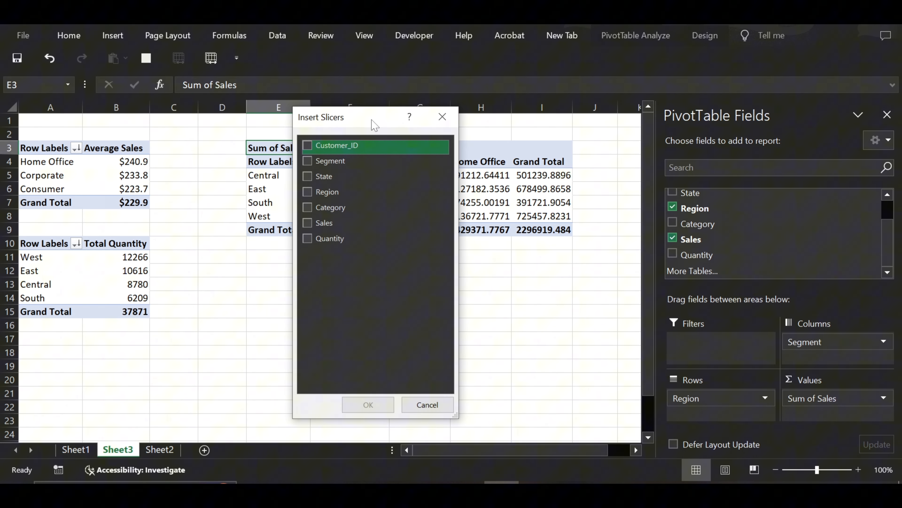
left_click_drag(372, 121, 169, 107)
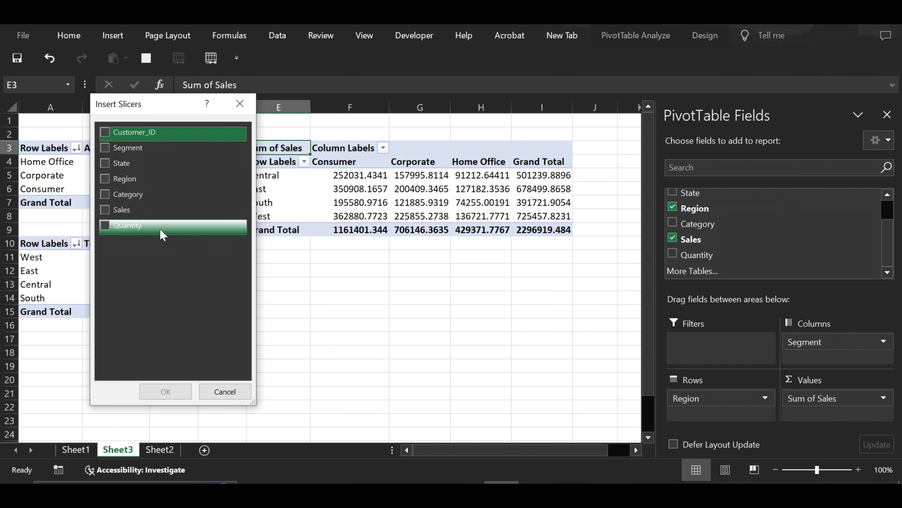
left_click(107, 196)
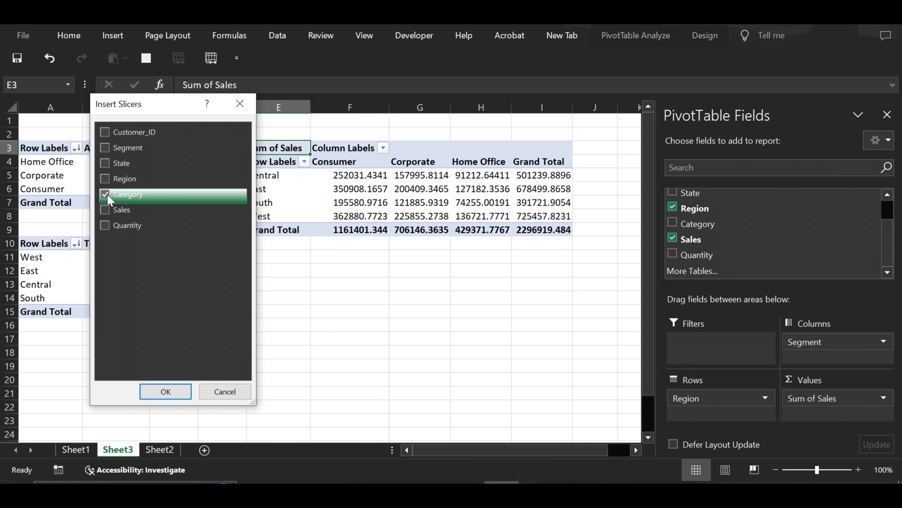
left_click(171, 384)
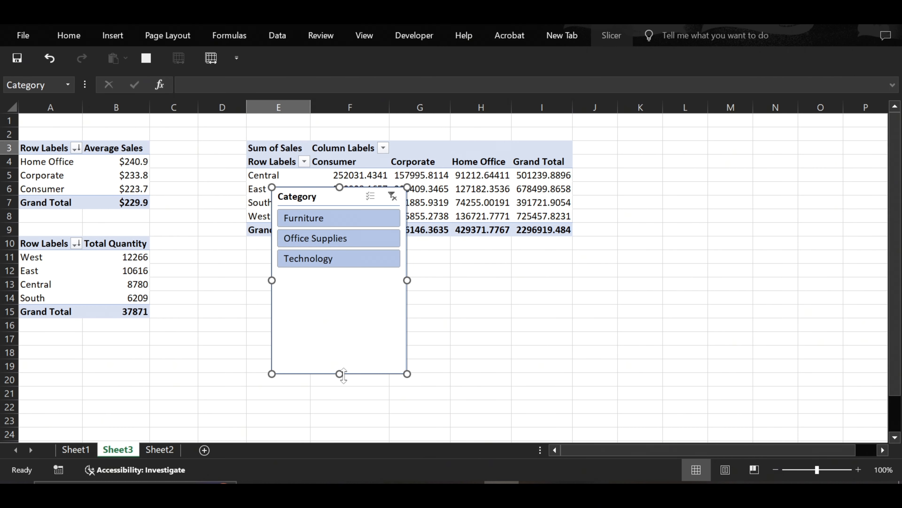
left_click_drag(343, 374, 313, 283)
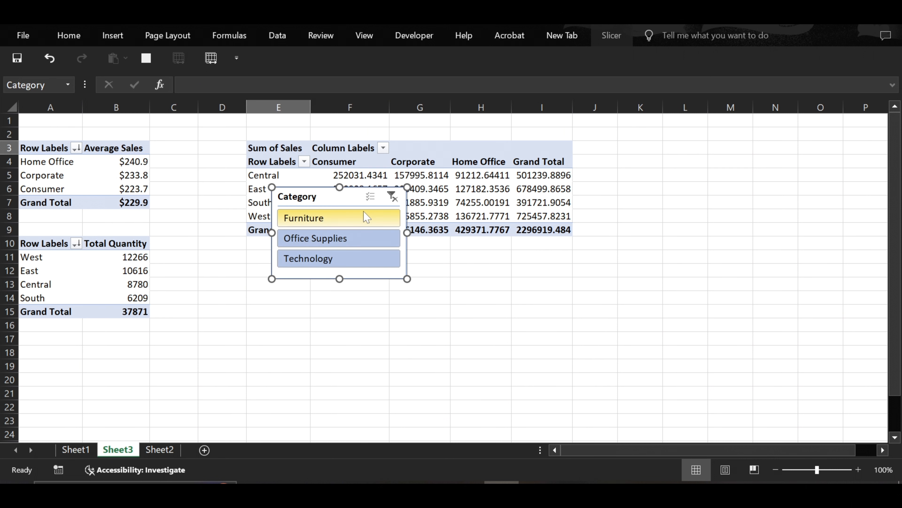
left_click_drag(331, 194, 246, 273)
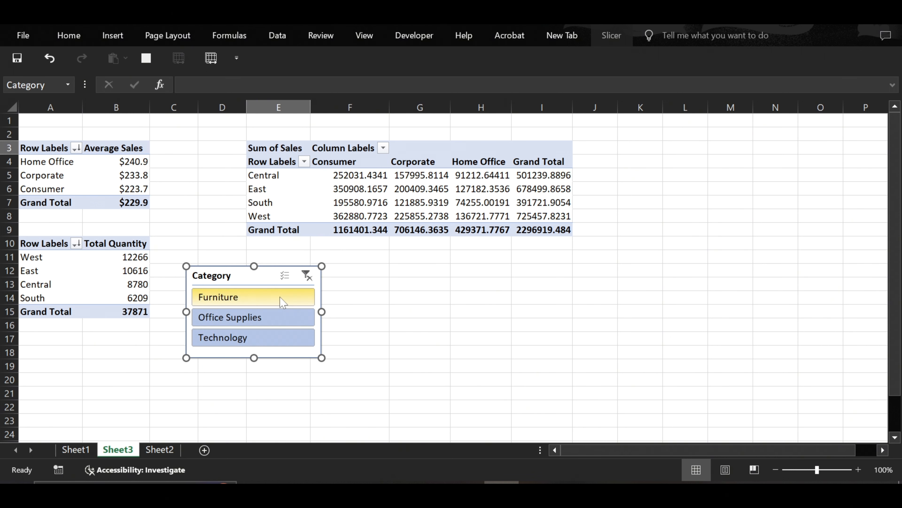
Filter the third PivotTable by Office Supplies, Technology and Furniture in turn with the slicer, then clear the filter
left_click(280, 320)
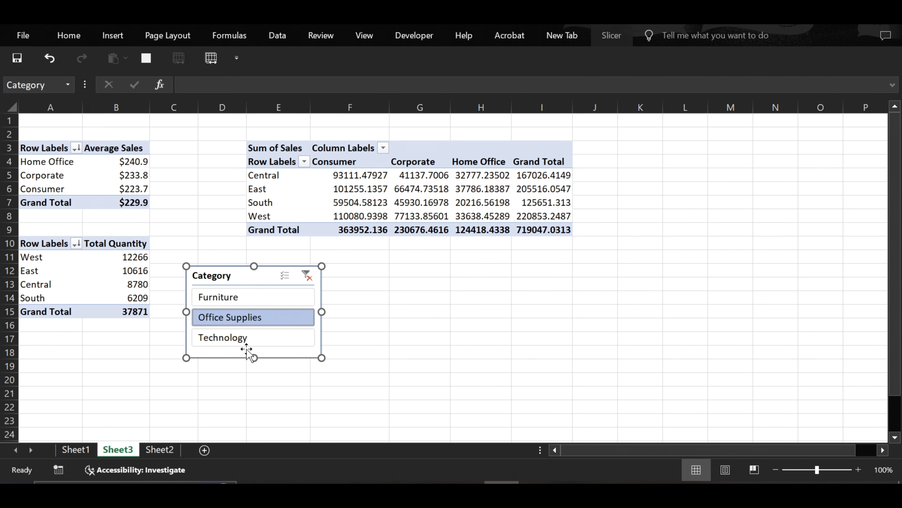
left_click(248, 342)
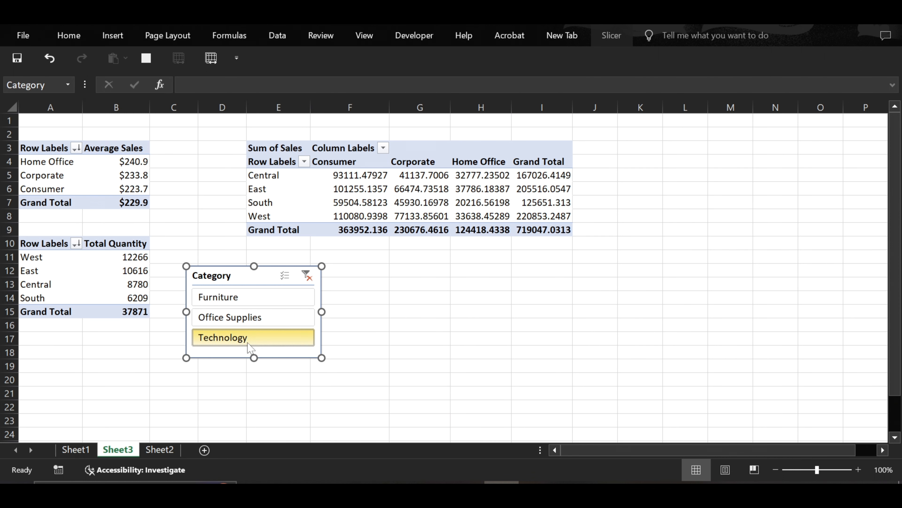
left_click(243, 297)
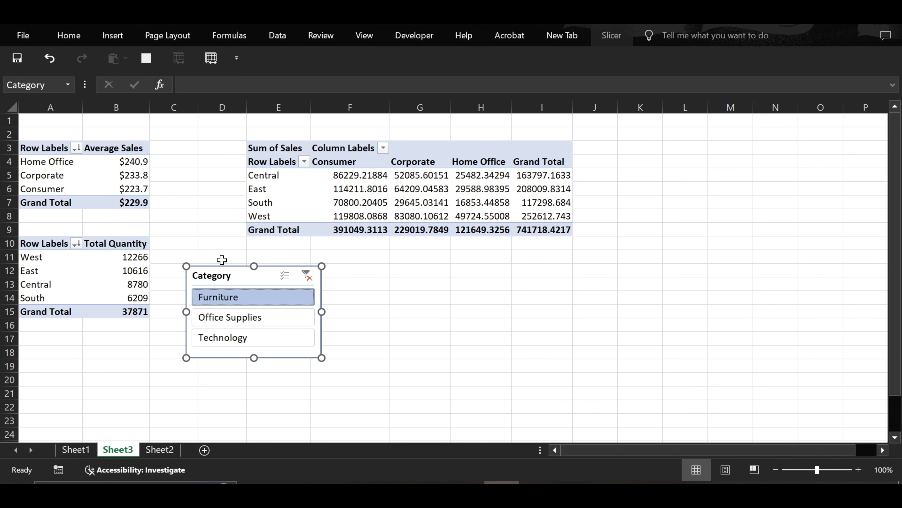
left_click(306, 276)
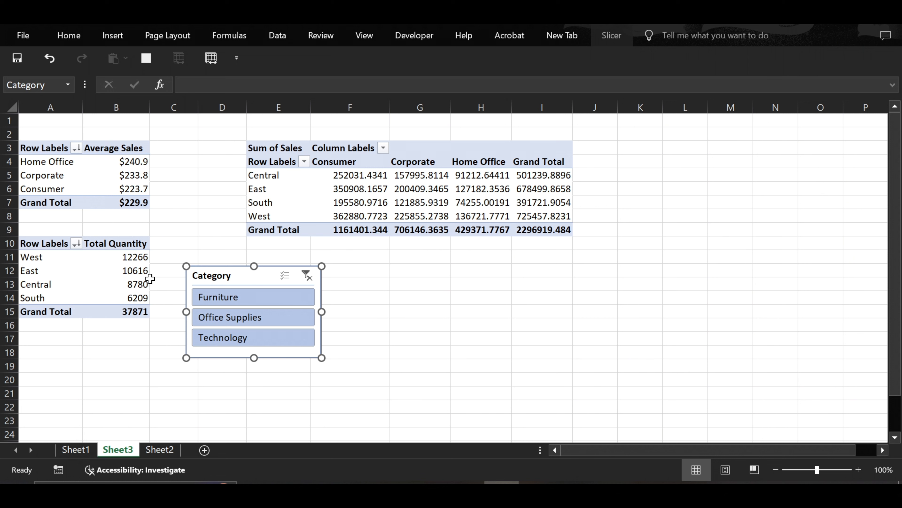
Switch the Category slicer between Furniture and Office Supplies to check which PivotTables respond, then clear its filter
left_click(279, 148)
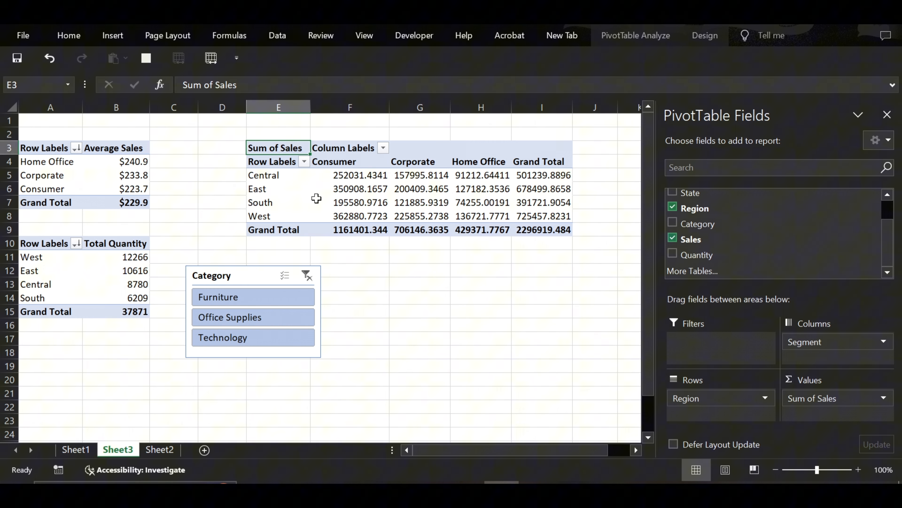
left_click(277, 301)
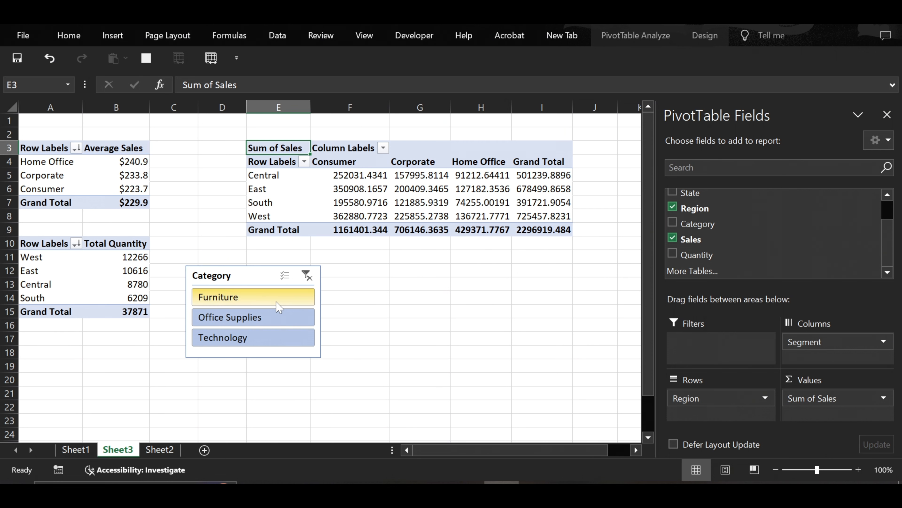
left_click(267, 320)
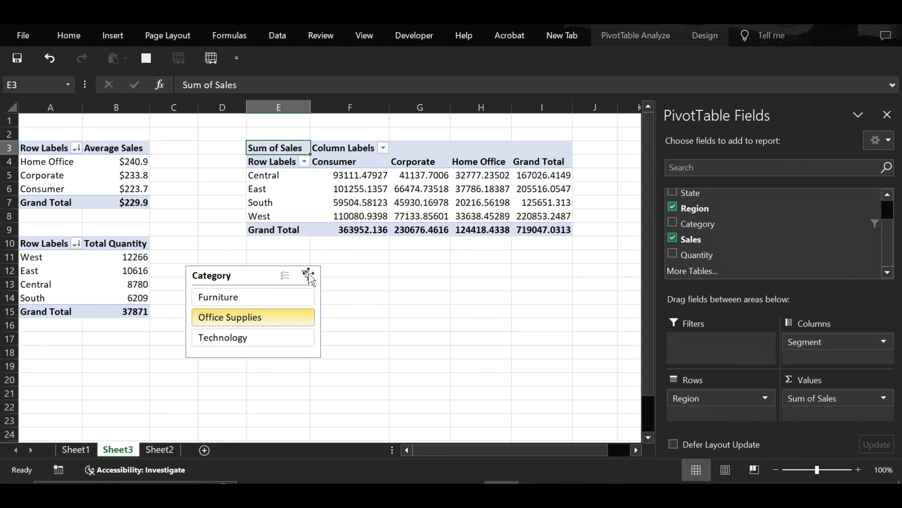
left_click(266, 300)
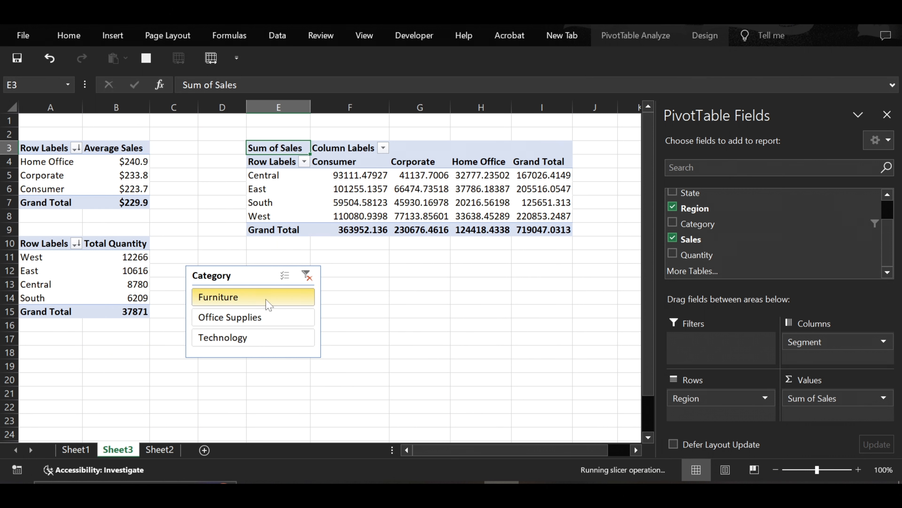
left_click(306, 275)
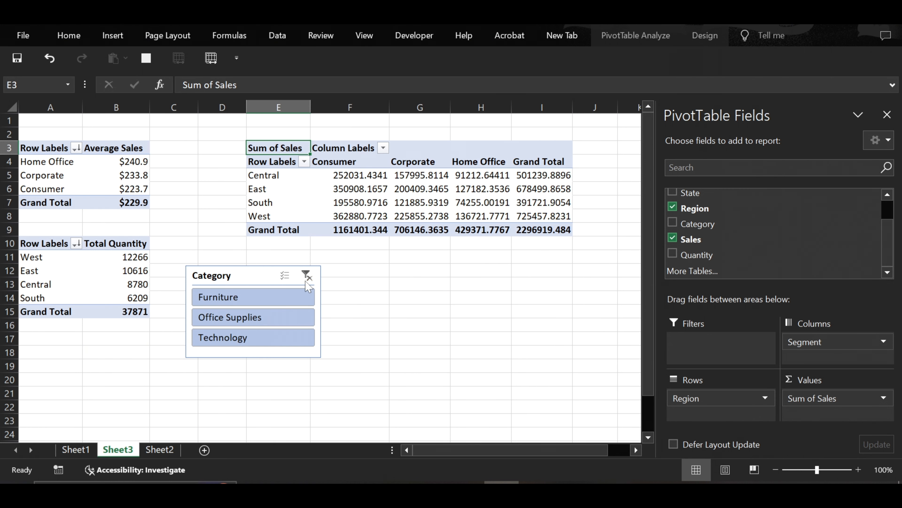
Connect the Category slicer to PivotTable1 and PivotTable2 in addition to PivotTable3 through its report connections
right_click(249, 286)
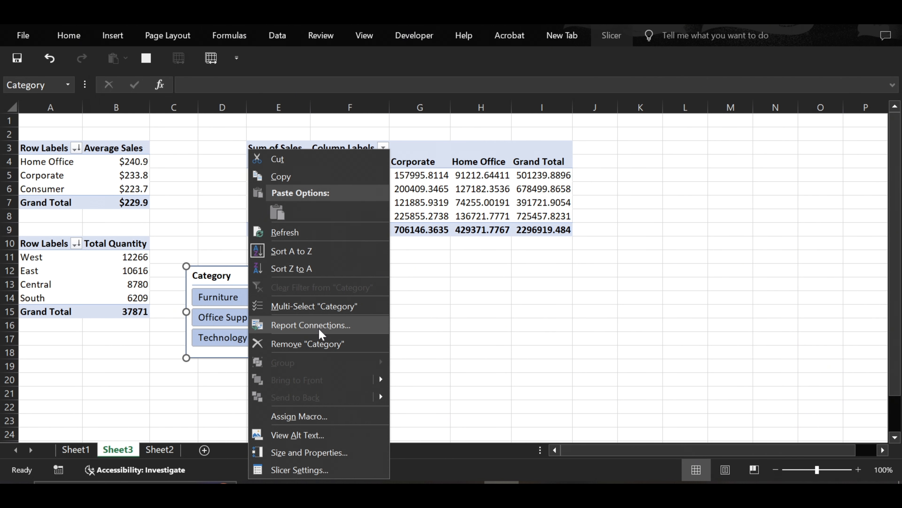
left_click(320, 325)
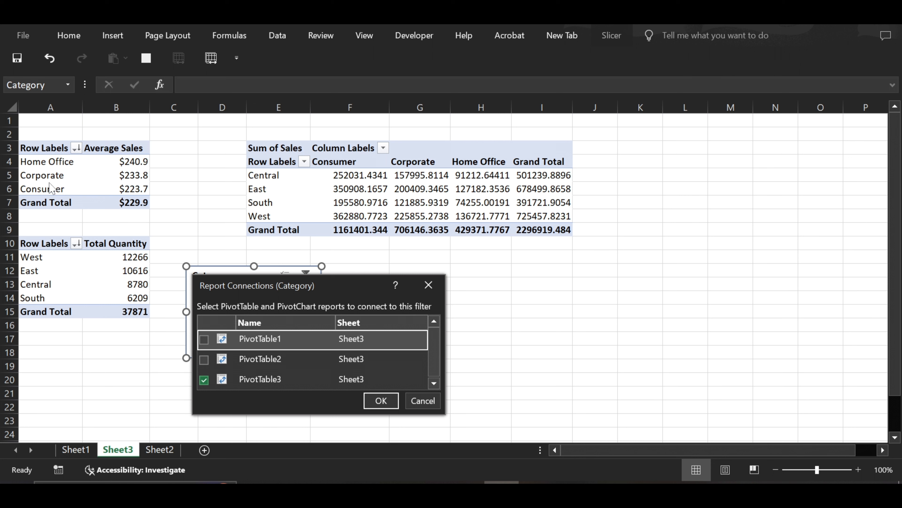
left_click(204, 340)
left_click(204, 360)
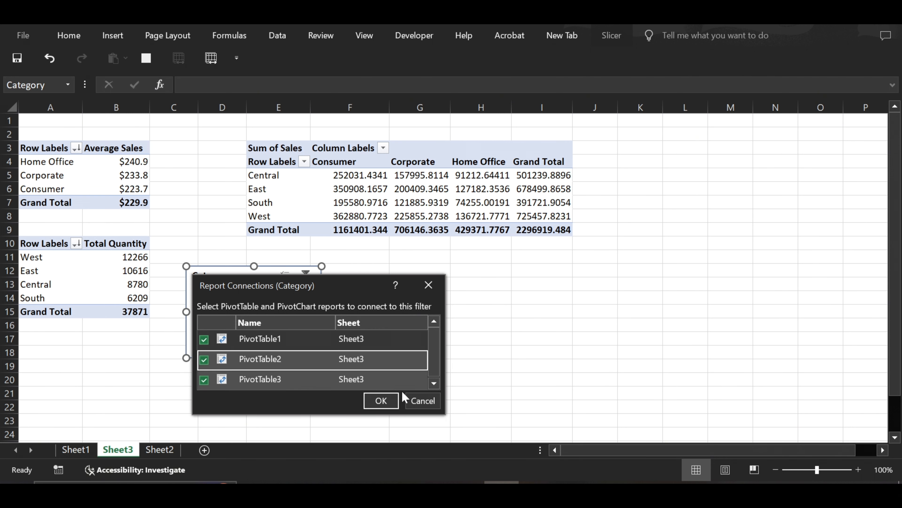
left_click(387, 404)
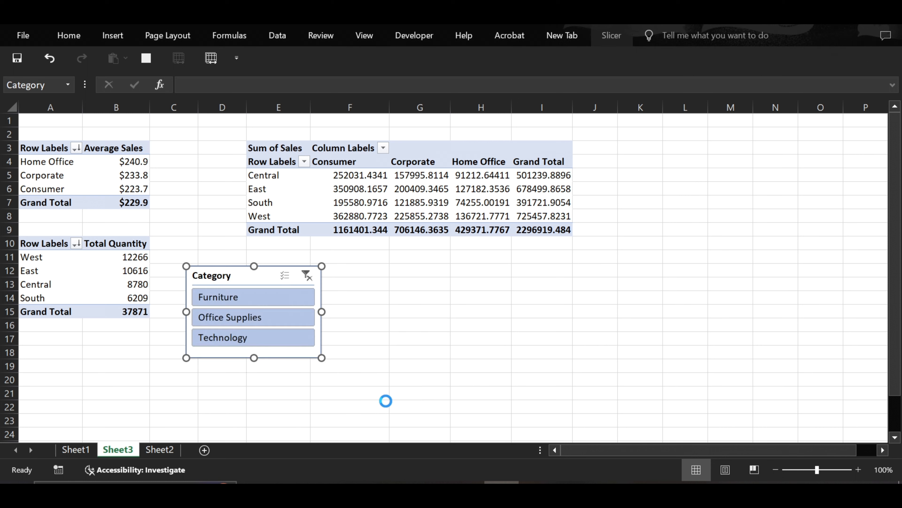
Filter all three connected PivotTables by Office Supplies, Technology and Furniture in turn with the Category slicer
left_click(252, 318)
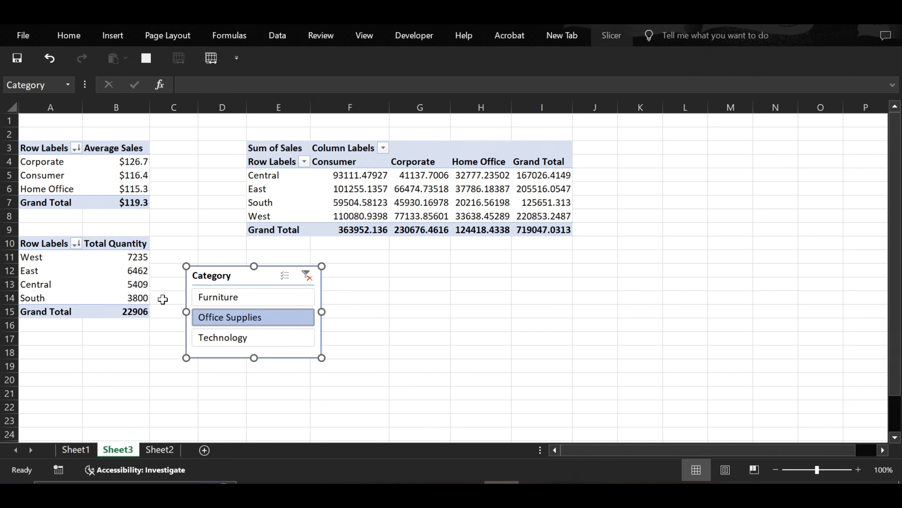
left_click(244, 342)
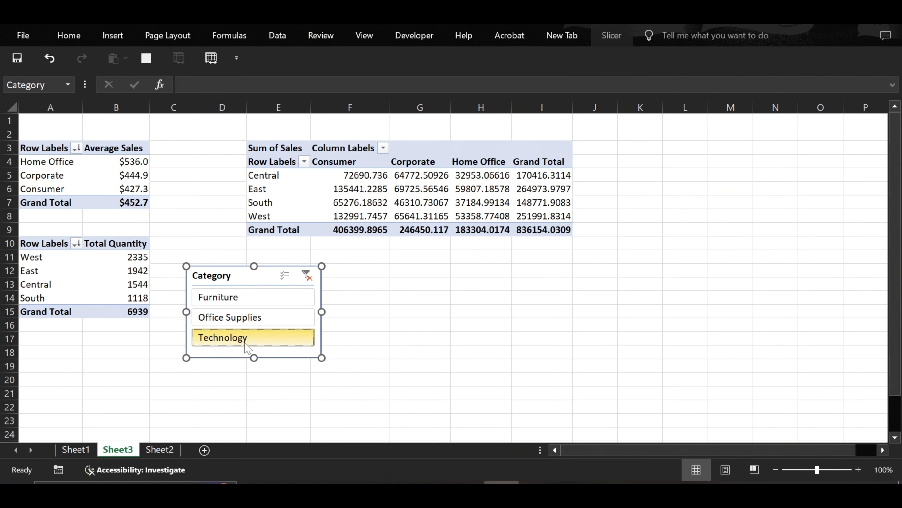
left_click(238, 298)
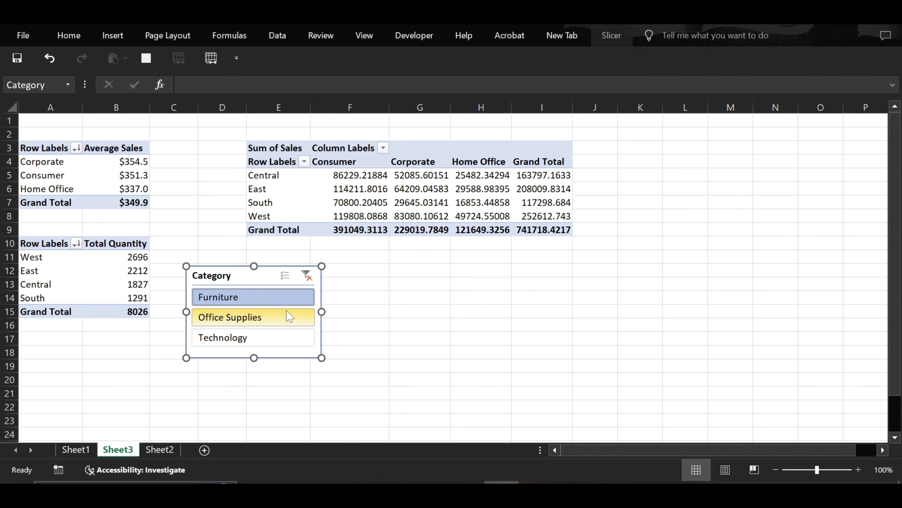
Turn on multi-select in the Category slicer, add Office Supplies to the Furniture selection, then clear the filter
left_click(289, 279)
left_click(256, 319)
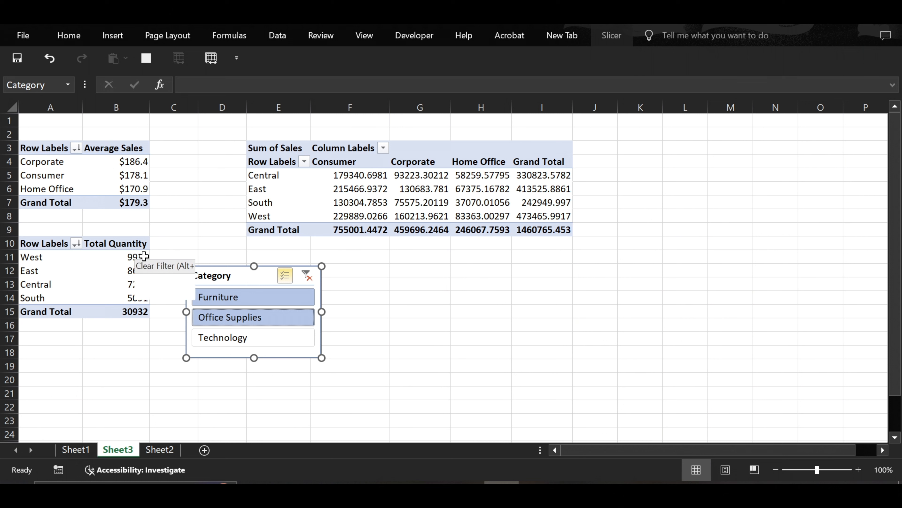
left_click(306, 275)
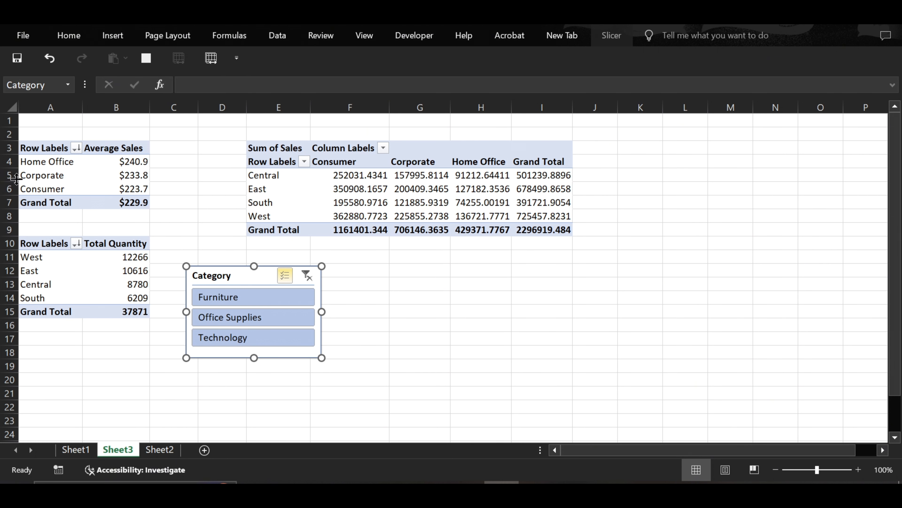
Select the Average Sales PivotTable to show its field layout
left_click(40, 149)
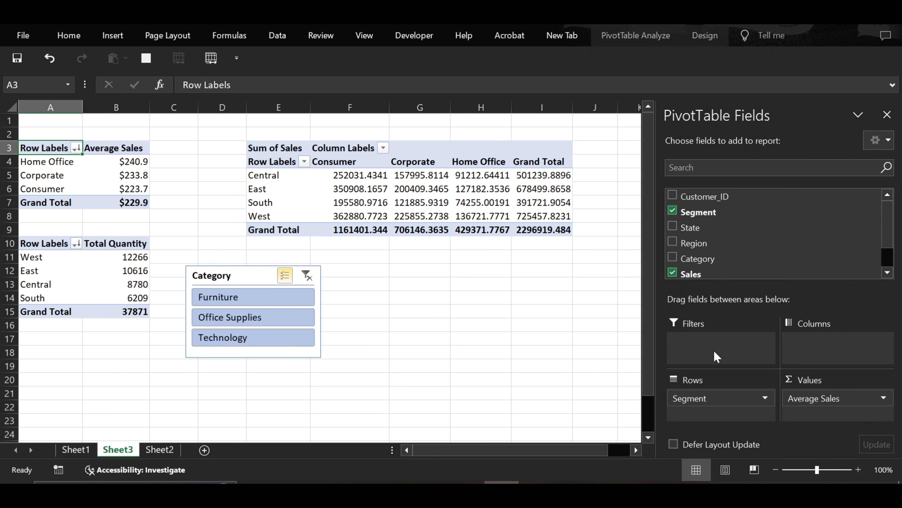